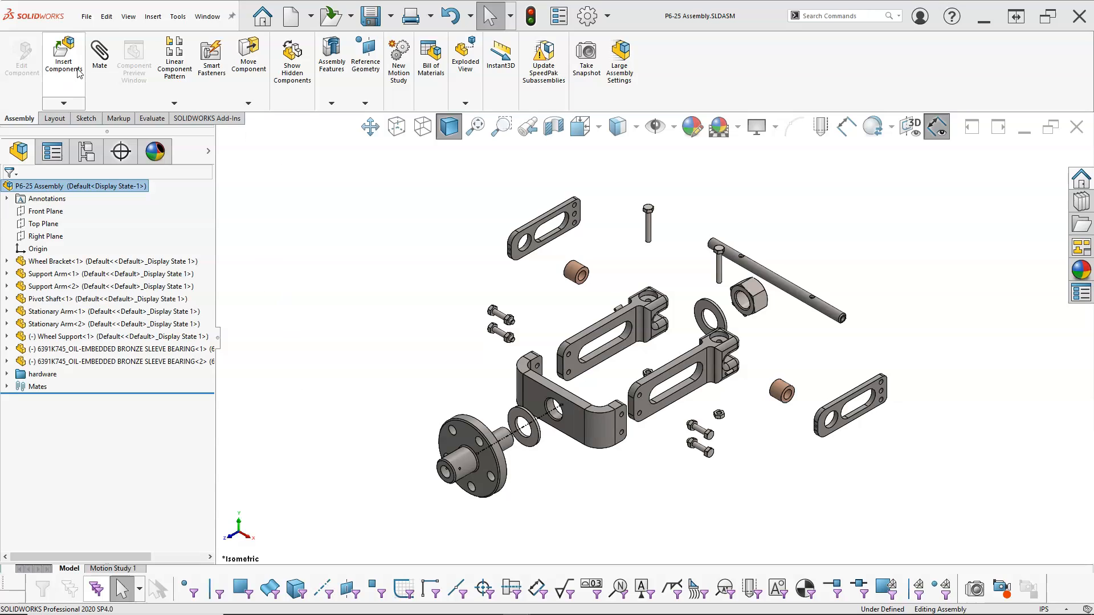
Create a new drawing from the My A Land template and place an isometric exploded view of P6-25 Assembly.
{"action": "left_click", "coordinate": [291, 18]}
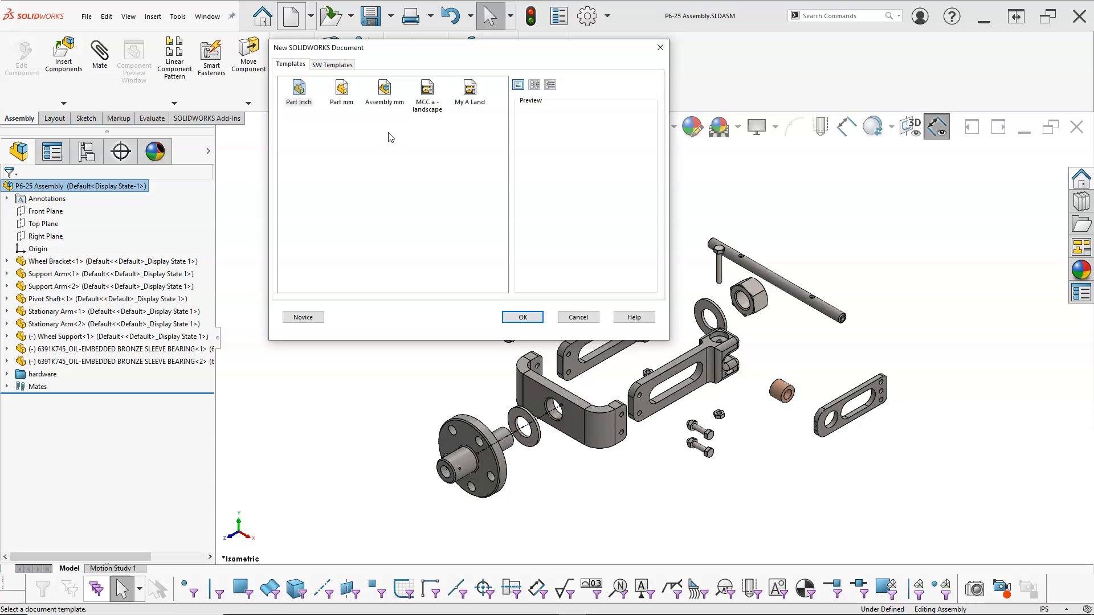
{"action": "double_click", "coordinate": [469, 97]}
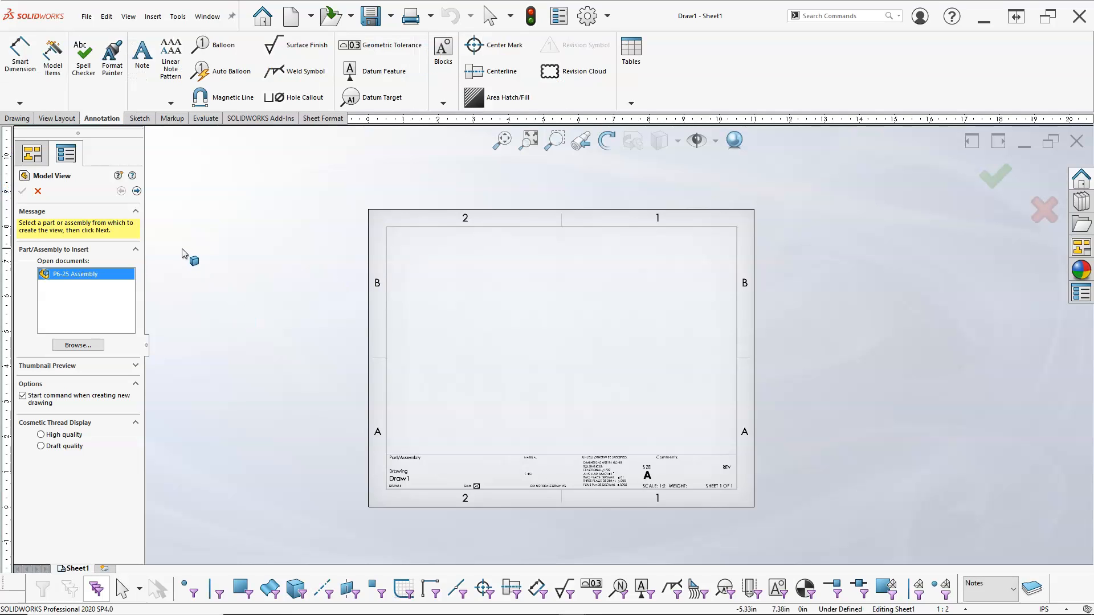
{"action": "left_click", "coordinate": [136, 192]}
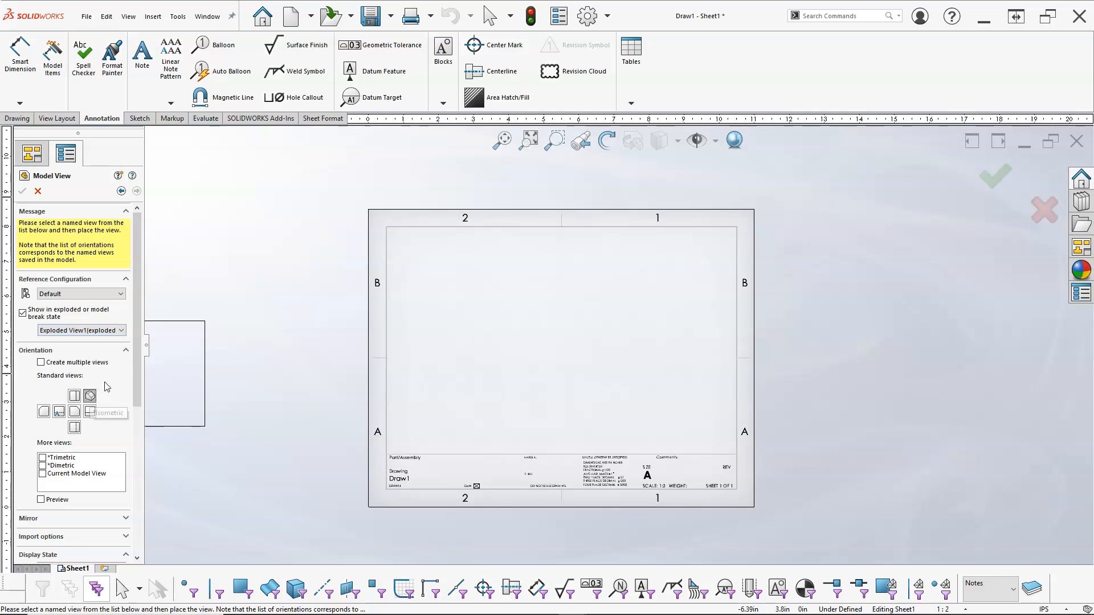
{"action": "left_click", "coordinate": [495, 356]}
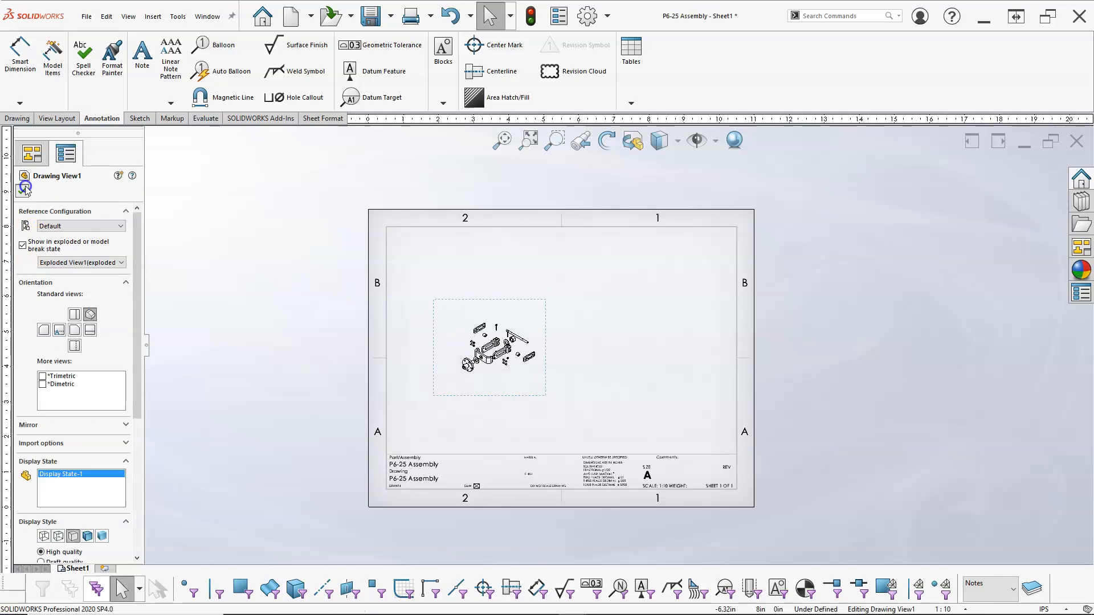
{"action": "left_click", "coordinate": [25, 188]}
{"action": "scroll", "coordinate": [552, 369], "scroll_direction": "down", "scroll_amount": 2}
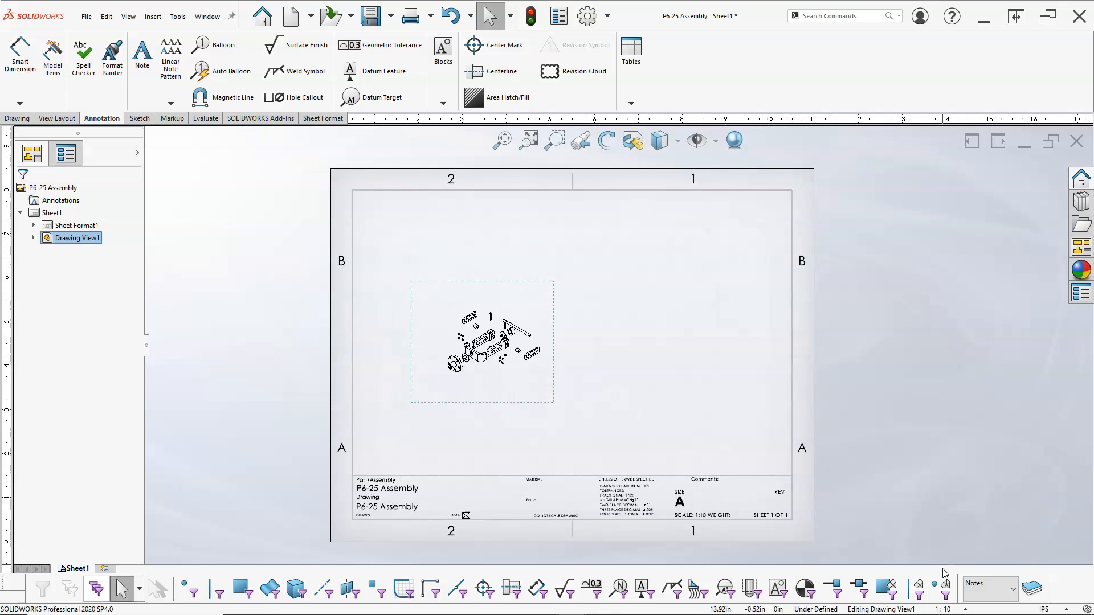
Try the sheet scales 1:5 and 1:2.
{"action": "left_click", "coordinate": [967, 609]}
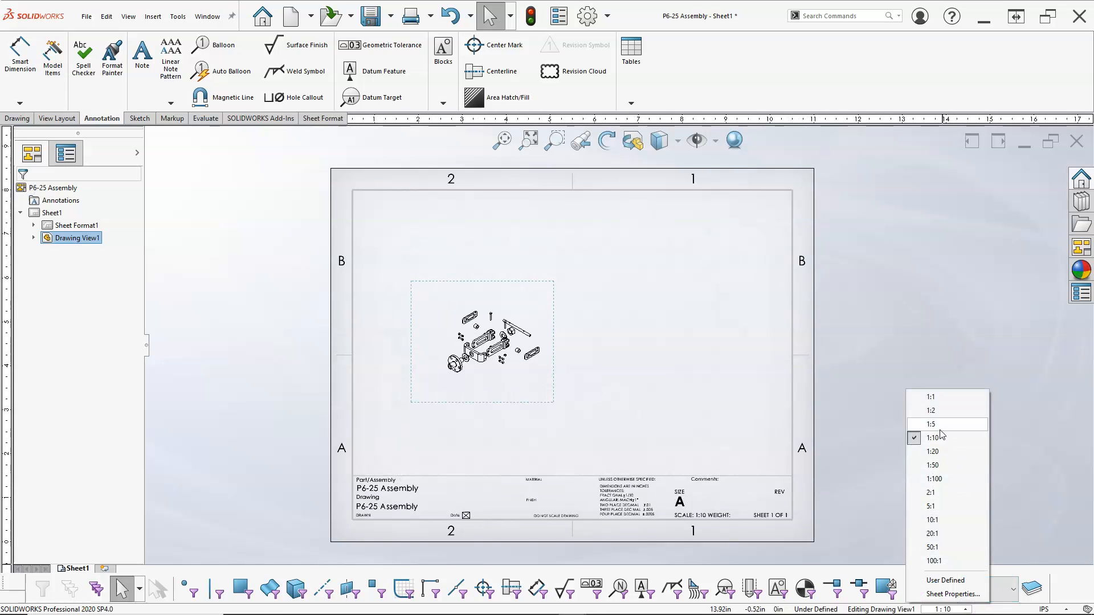
{"action": "left_click", "coordinate": [939, 429]}
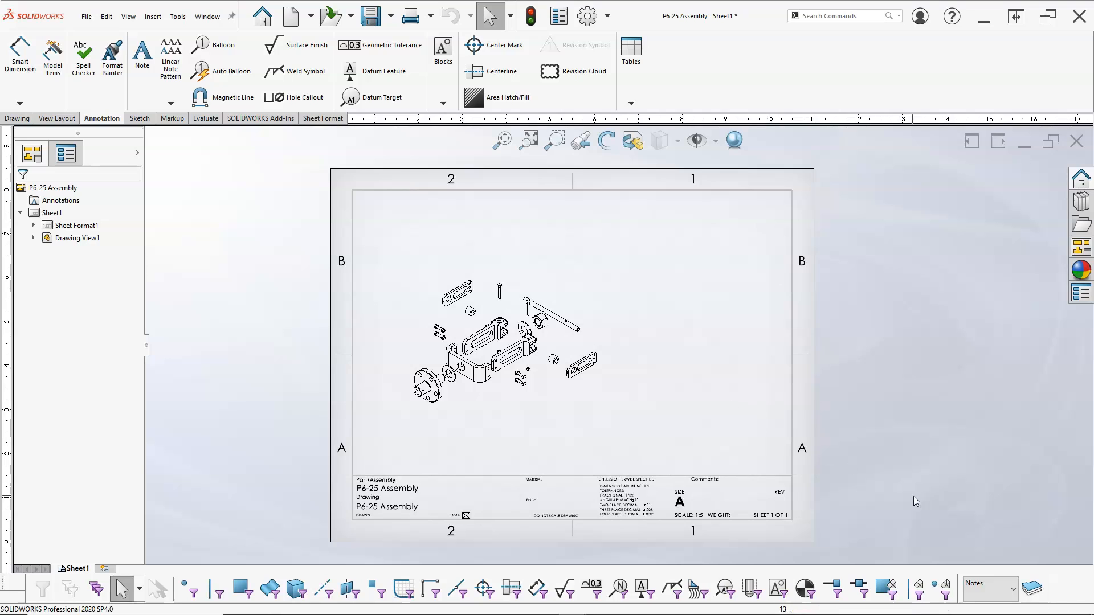
{"action": "left_click", "coordinate": [965, 609]}
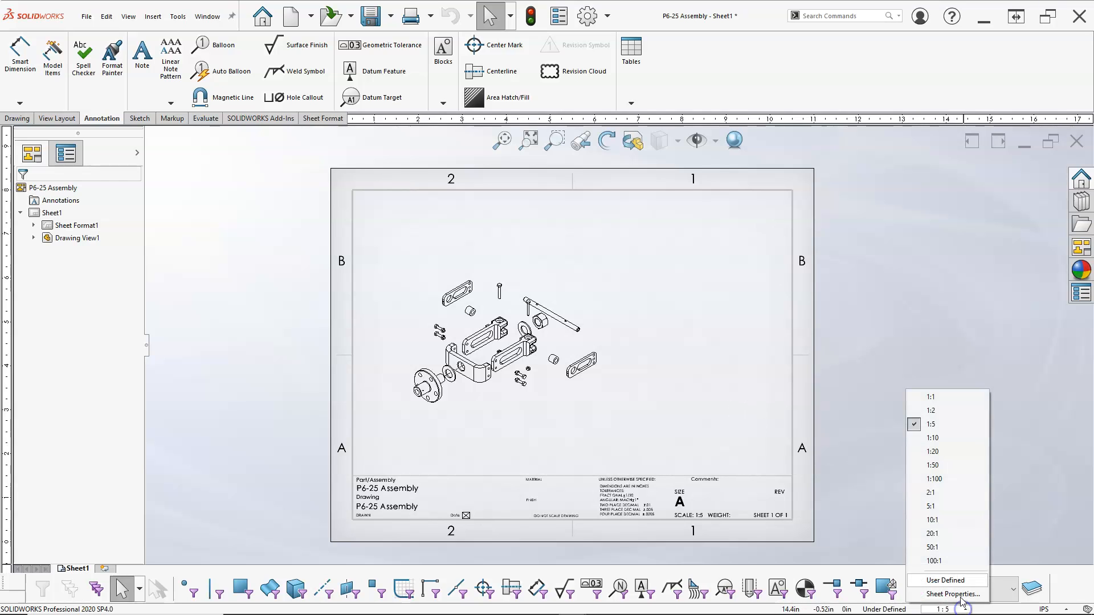
{"action": "left_click", "coordinate": [938, 410]}
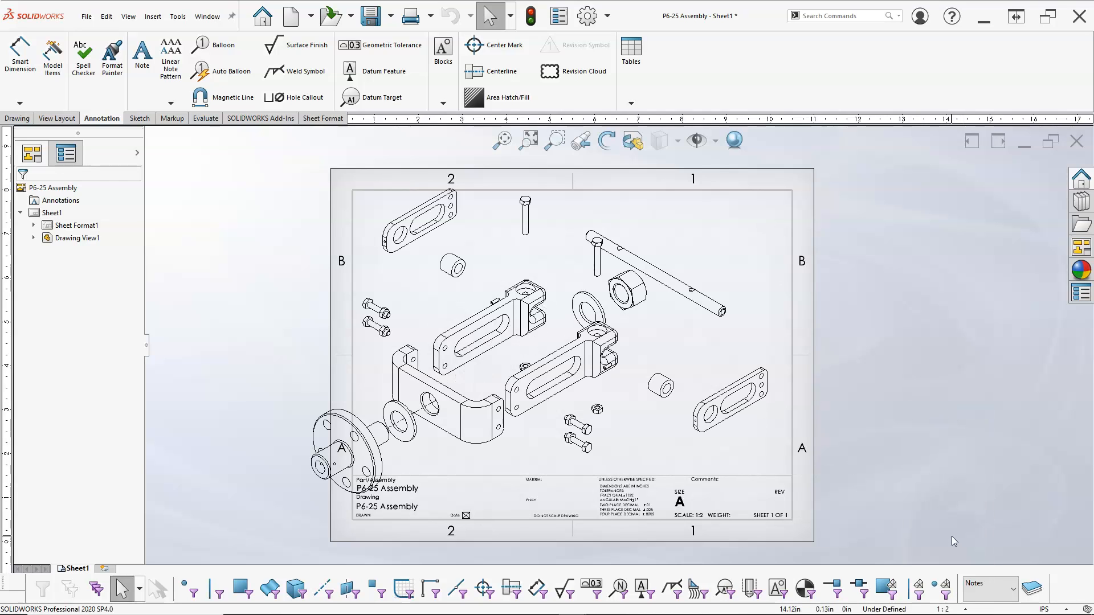
Set a user-defined sheet scale of 1:4.
{"action": "left_click", "coordinate": [959, 610]}
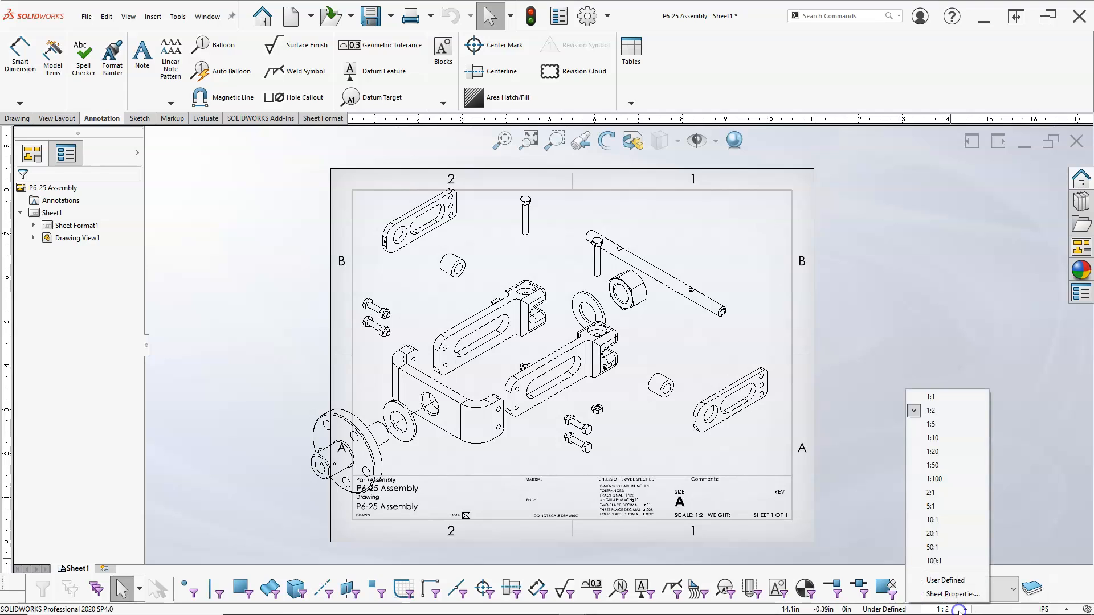
{"action": "left_click", "coordinate": [946, 580]}
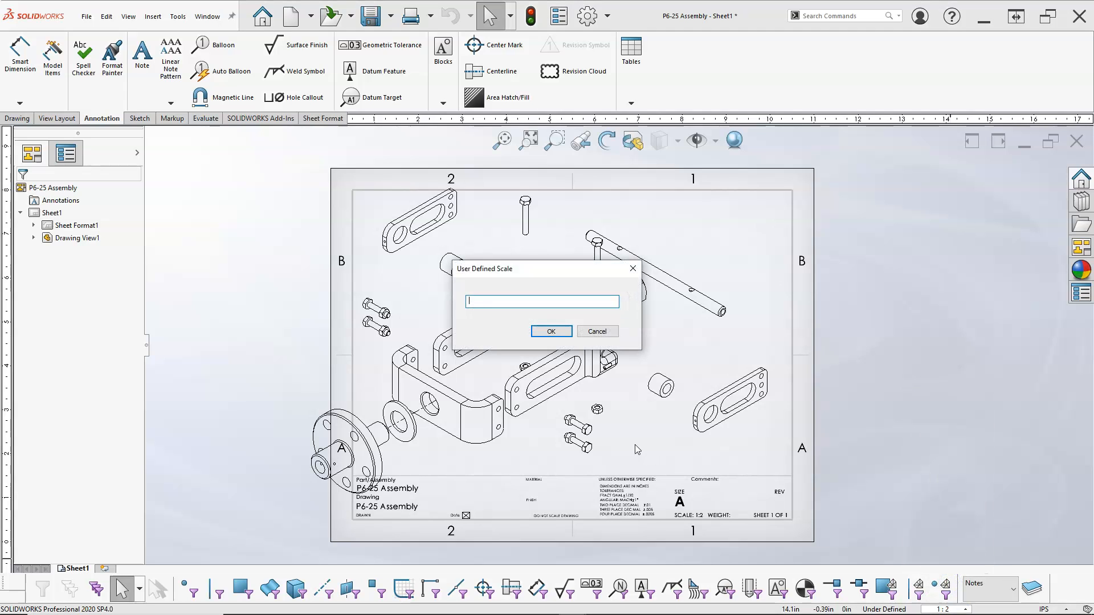
{"action": "type", "text": "1:4"}
{"action": "left_click", "coordinate": [551, 332]}
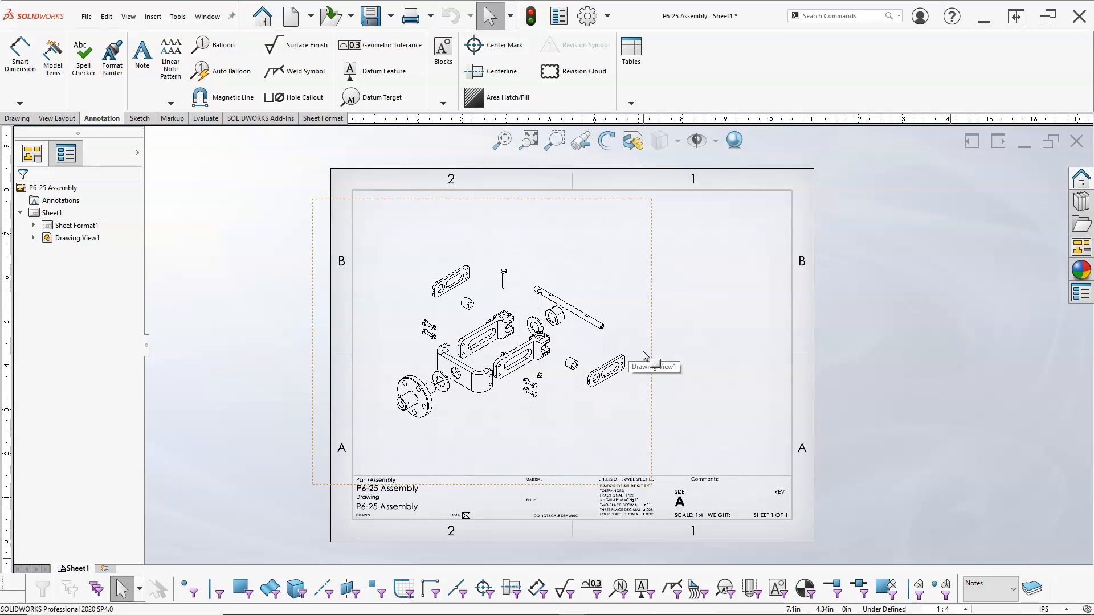
Move the exploded view down slightly and insert a Bill of Materials table at the sheet's top-right corner.
{"action": "mouse_move", "coordinate": [647, 359]}
{"action": "left_mouse_down"}
{"action": "mouse_move", "coordinate": [636, 376]}
{"action": "mouse_move", "coordinate": [635, 313]}
{"action": "mouse_move", "coordinate": [639, 393]}
{"action": "left_mouse_up"}
{"action": "right_click", "coordinate": [557, 319]}
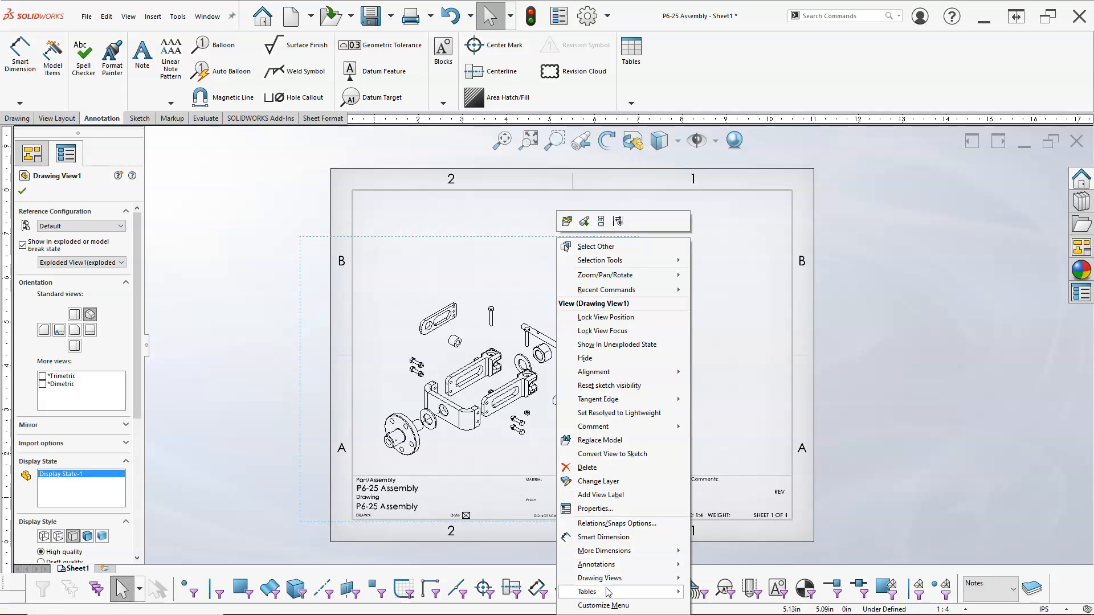
{"action": "mouse_move", "coordinate": [606, 600]}
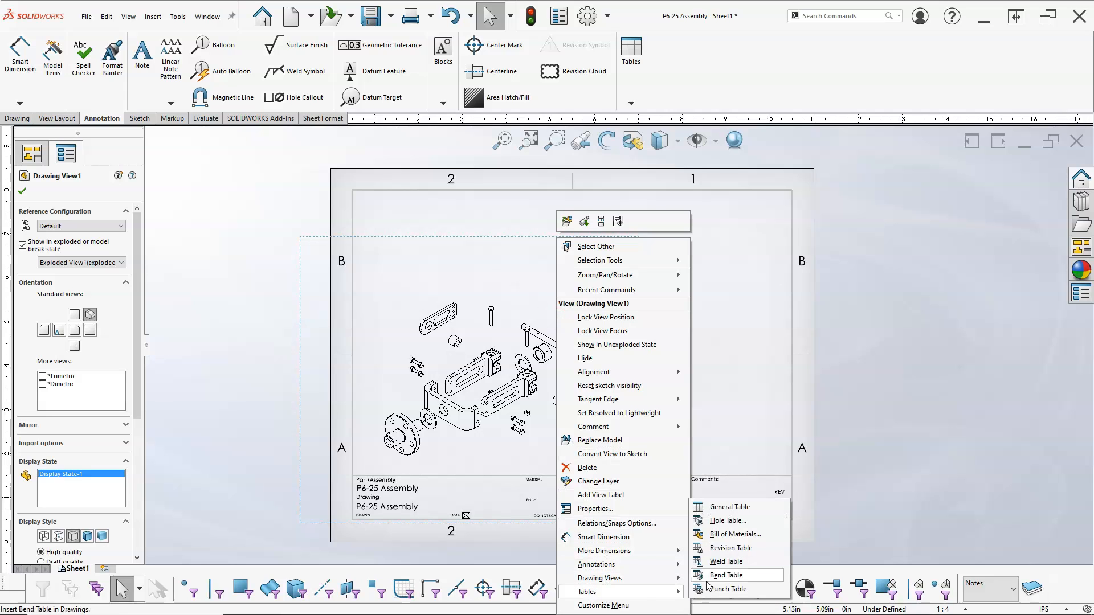
{"action": "left_click", "coordinate": [714, 535]}
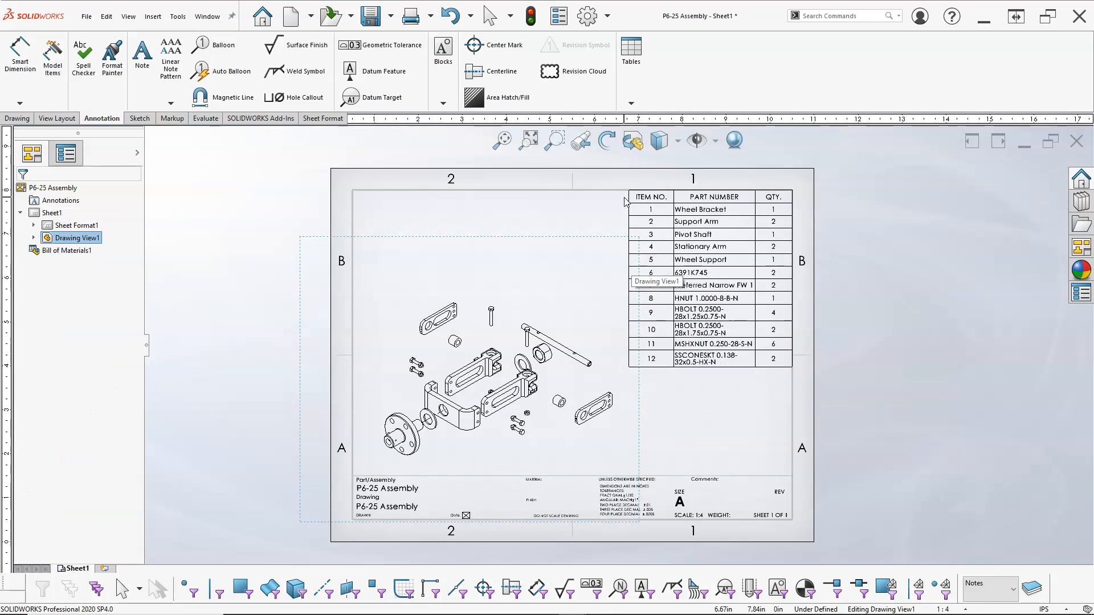
{"action": "left_click", "coordinate": [629, 201]}
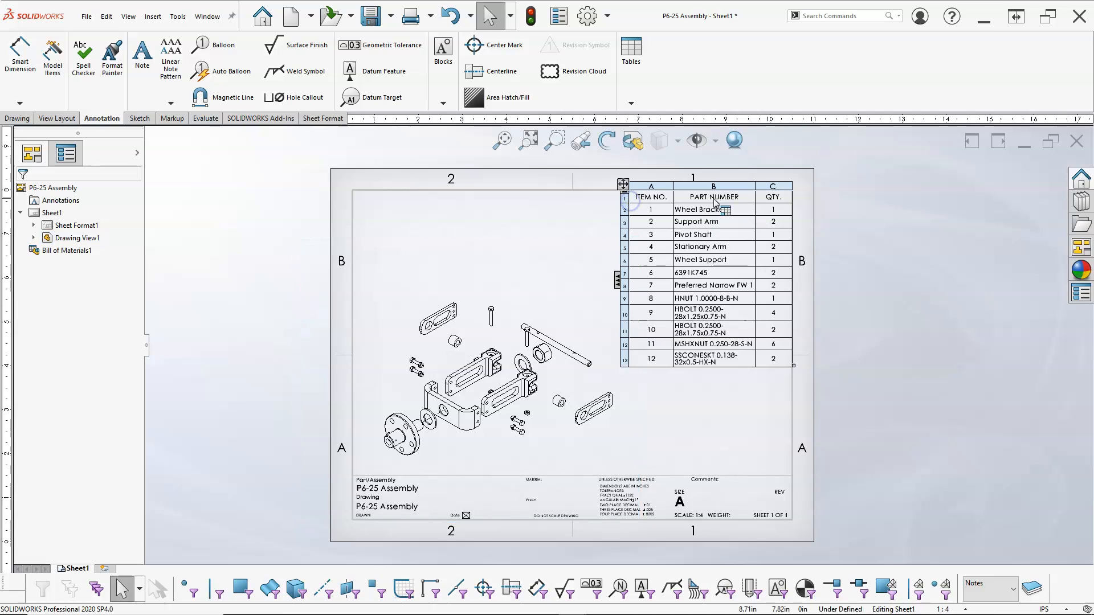
{"action": "right_click", "coordinate": [678, 185]}
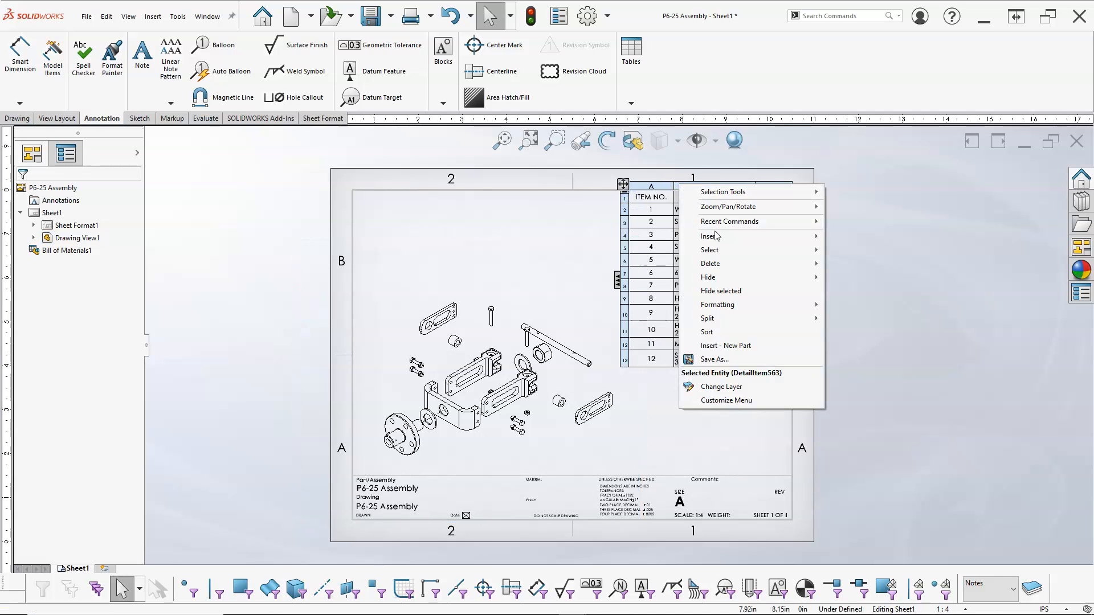
{"action": "mouse_move", "coordinate": [726, 263]}
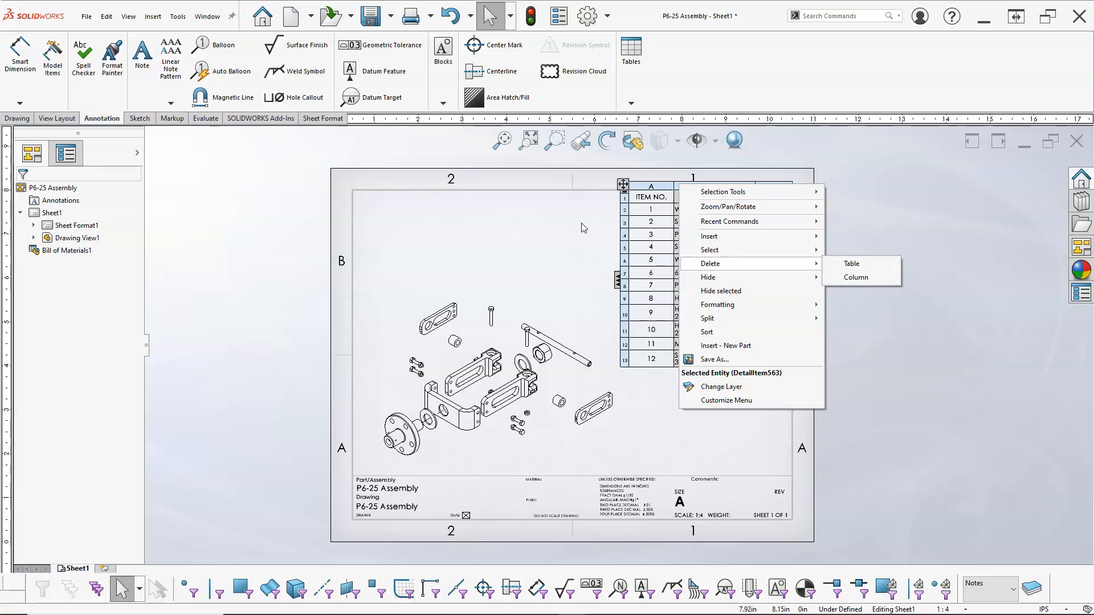
{"action": "left_click", "coordinate": [583, 228]}
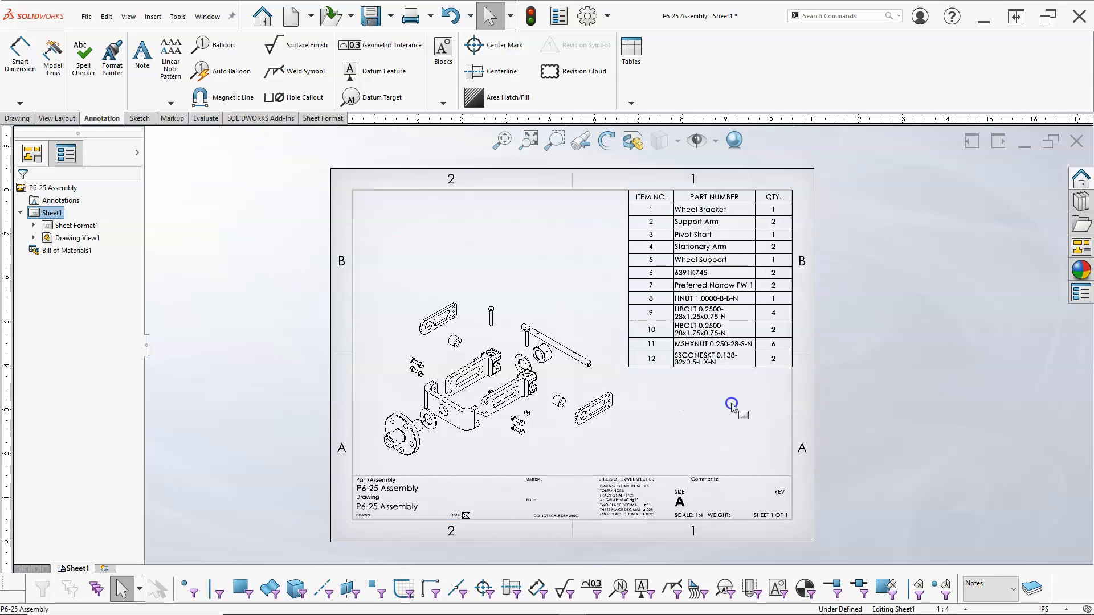
Autofit the Part Number column of the BOM so each part name fits on one line.
{"action": "left_click", "coordinate": [722, 363]}
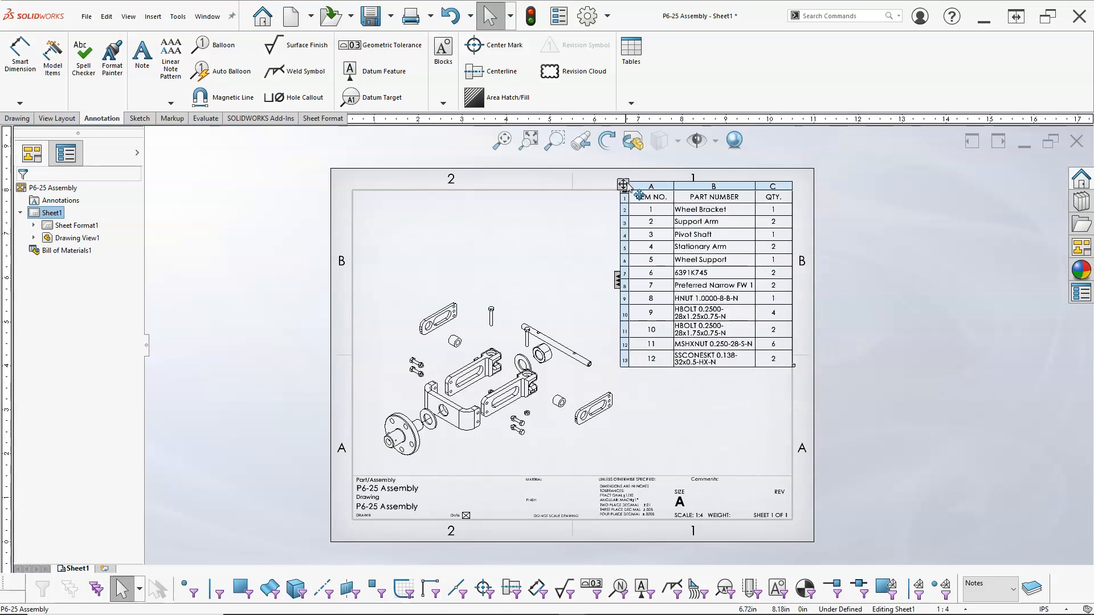
{"action": "left_click", "coordinate": [754, 188]}
{"action": "left_click", "coordinate": [755, 188]}
{"action": "double_click", "coordinate": [756, 188]}
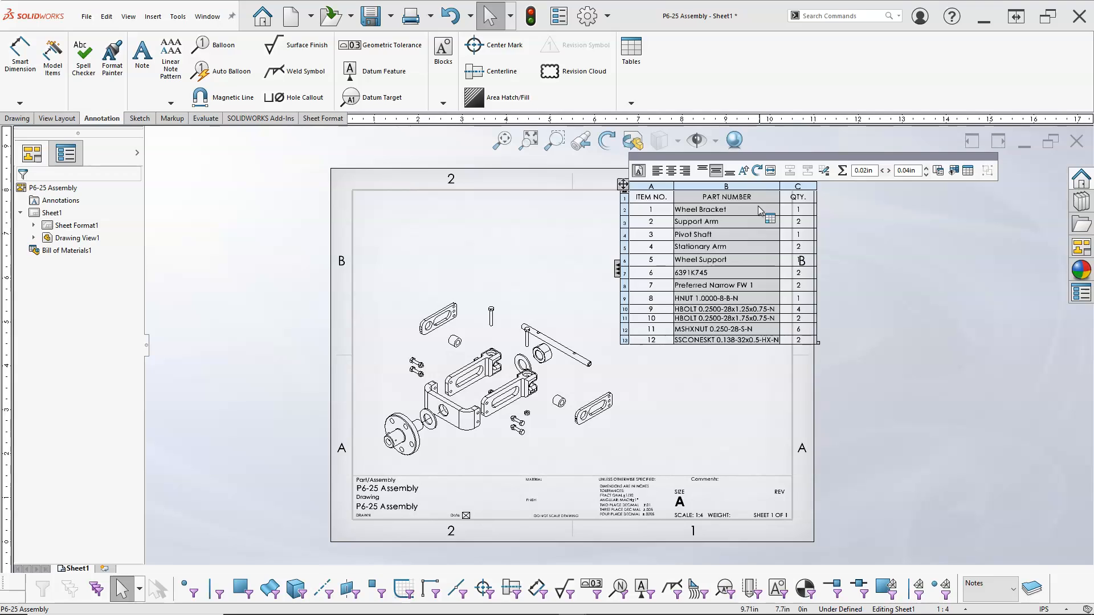
Move the BOM table so its corner snaps to the top-right corner of the drawing border.
{"action": "left_click_drag", "start_coordinate": [623, 189], "coordinate": [600, 194]}
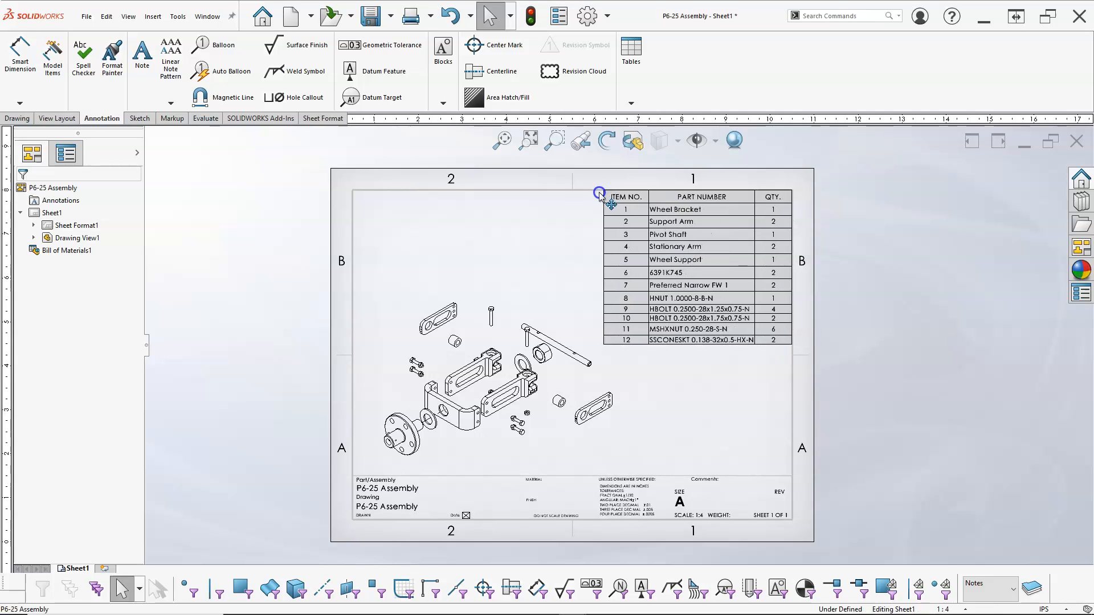
{"action": "left_click", "coordinate": [599, 194]}
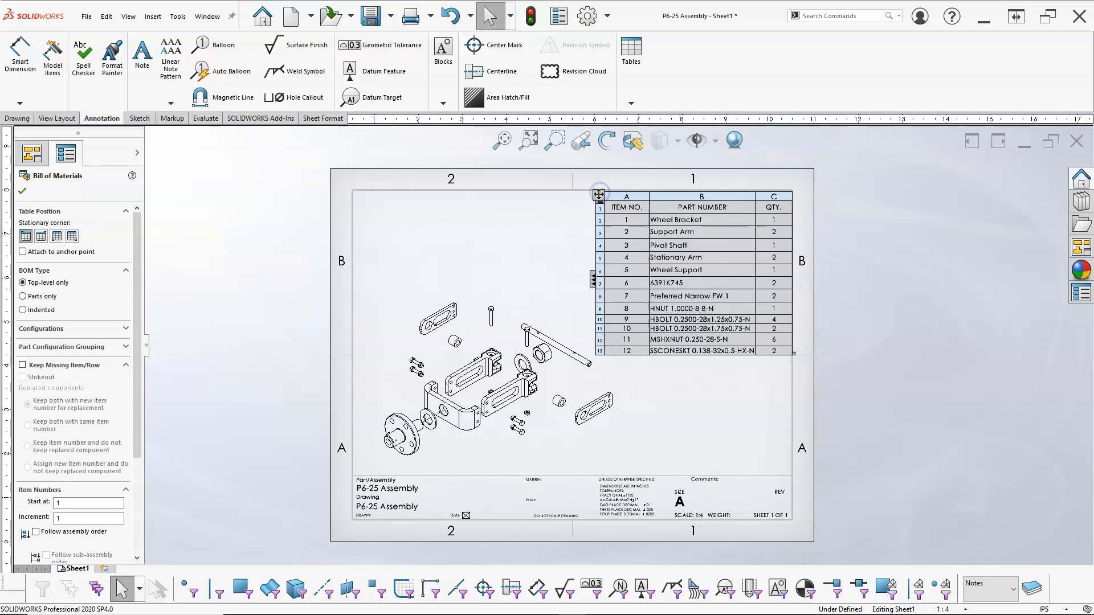
{"action": "left_click", "coordinate": [764, 393]}
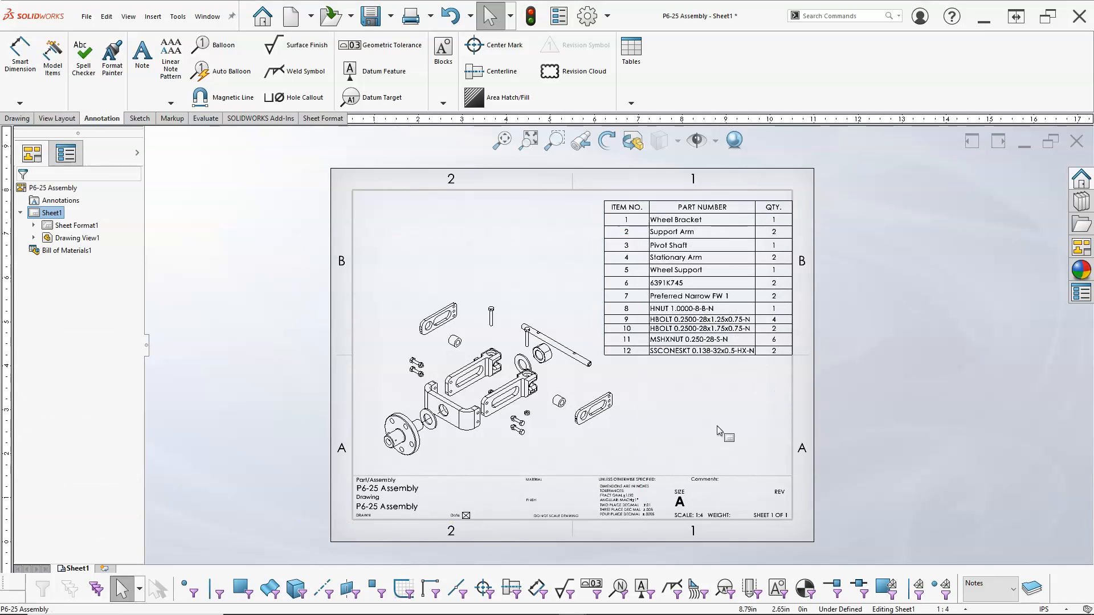
Move the drawing view up slightly and add auto balloons to it.
{"action": "left_click_drag", "start_coordinate": [542, 244], "coordinate": [543, 217]}
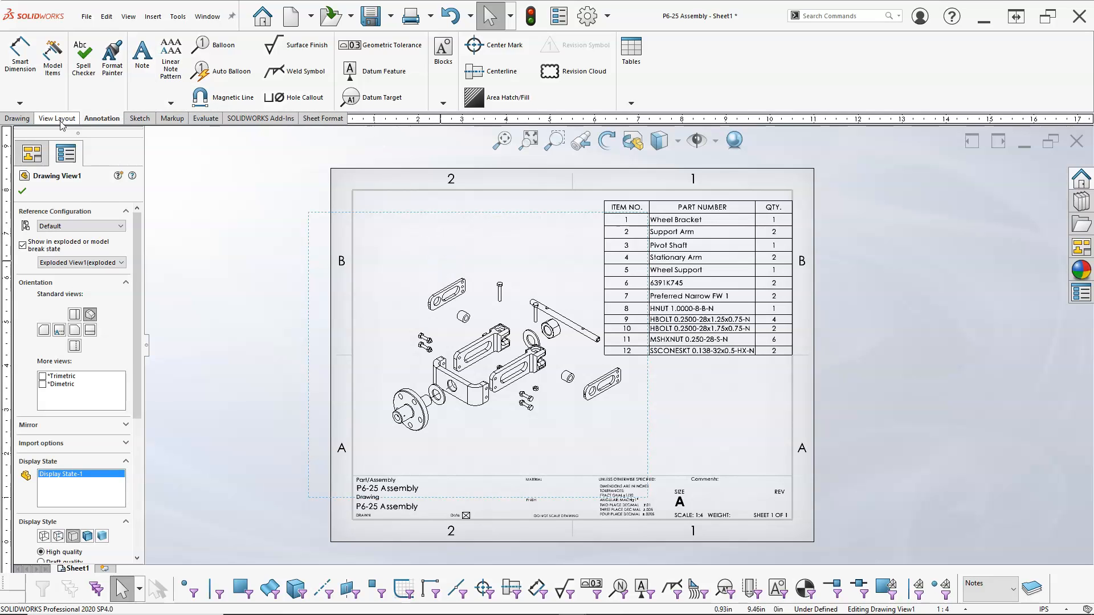
{"action": "left_click", "coordinate": [247, 71]}
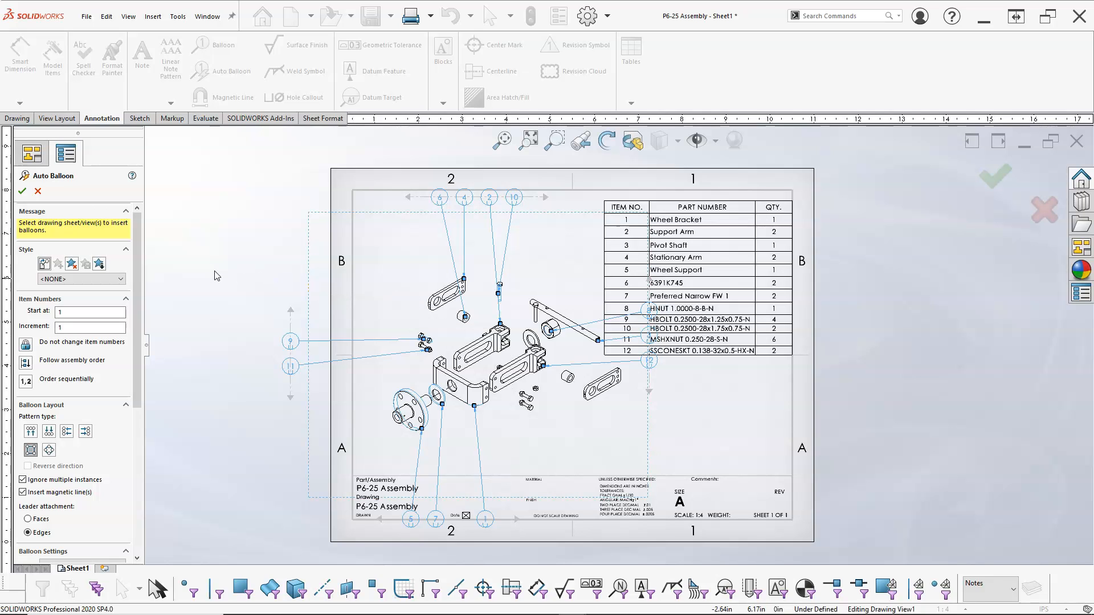
{"action": "left_click", "coordinate": [22, 191]}
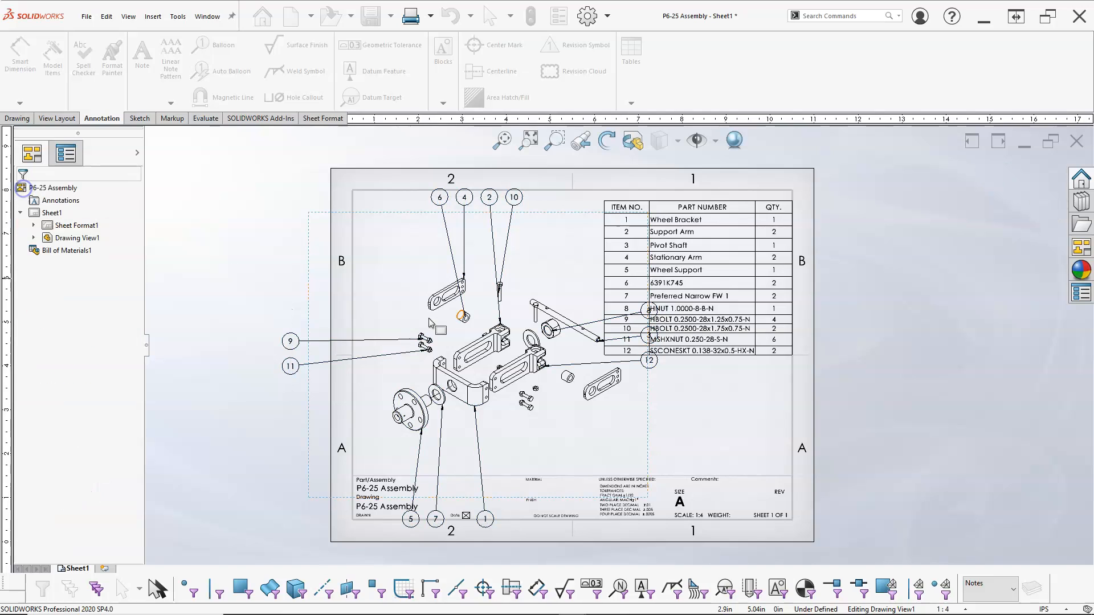
Pull the top row of balloons down and the left column of balloons inward toward the view.
{"action": "left_click", "coordinate": [506, 196]}
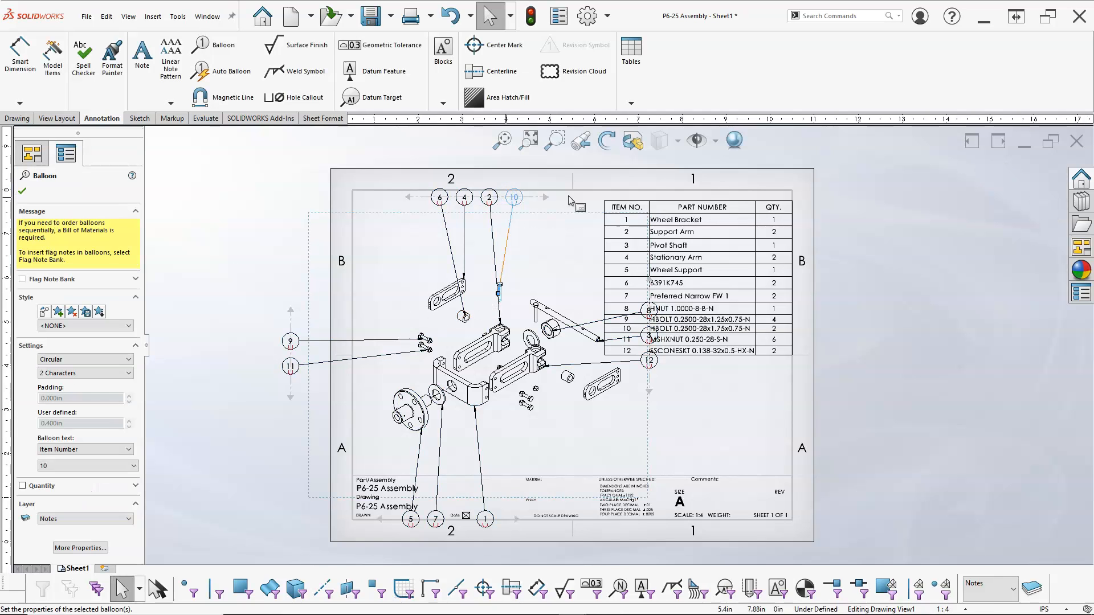
{"action": "left_click_drag", "start_coordinate": [538, 199], "coordinate": [494, 245]}
{"action": "left_click_drag", "start_coordinate": [291, 326], "coordinate": [373, 336]}
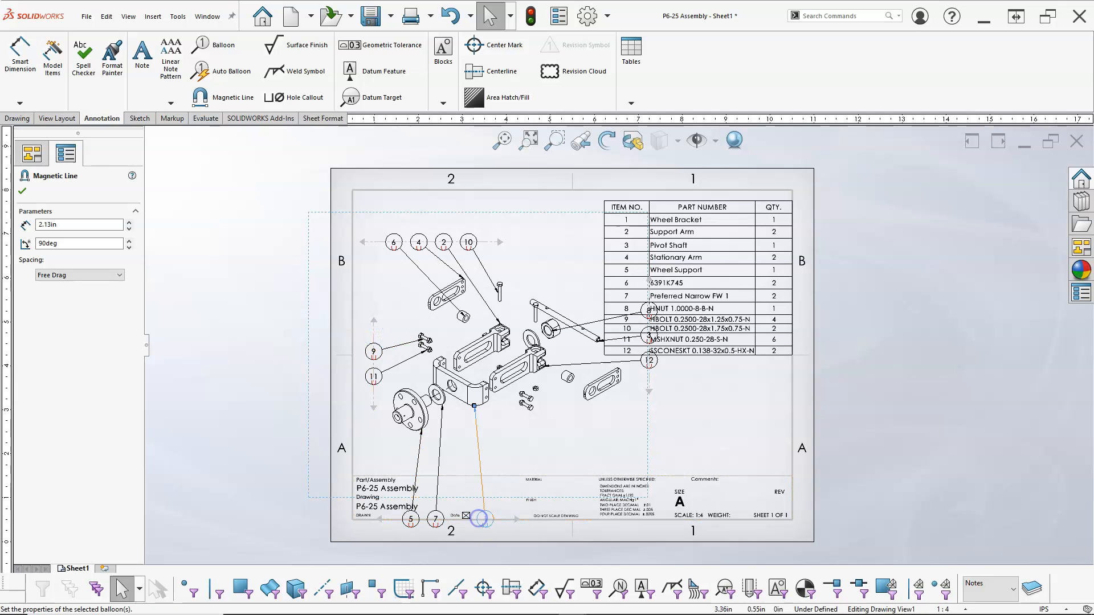
Pull the bottom row of balloons up and the right-side balloon line inward toward the view.
{"action": "left_click", "coordinate": [481, 519]}
{"action": "left_click_drag", "start_coordinate": [386, 519], "coordinate": [421, 454]}
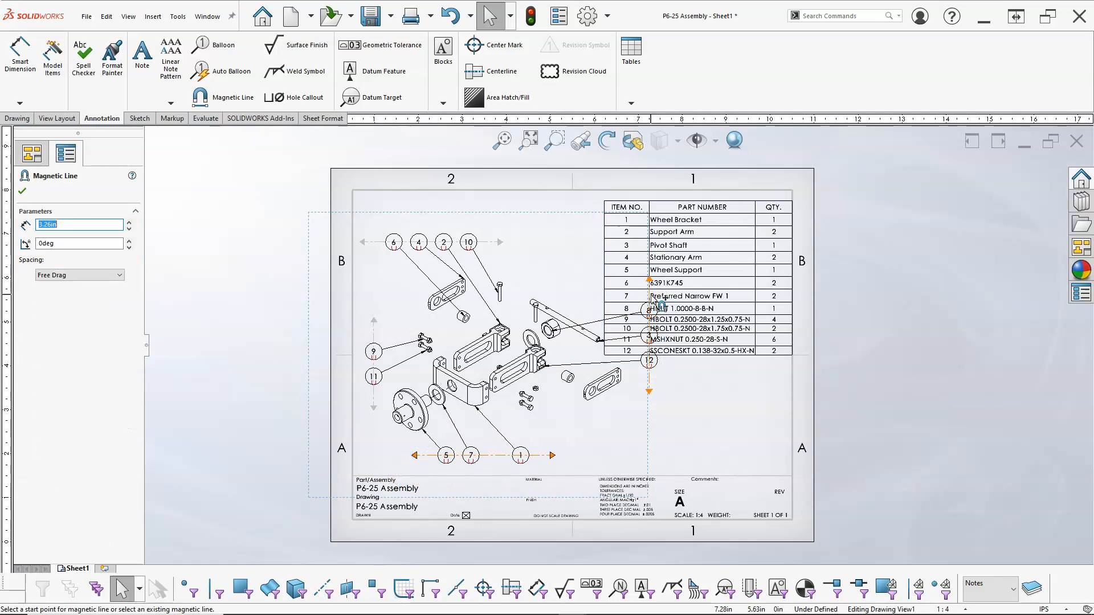
{"action": "left_click_drag", "start_coordinate": [651, 385], "coordinate": [616, 456]}
Attach balloon 8 to the top balloon row and shift balloons 6 and 4 to the left.
{"action": "scroll", "coordinate": [615, 392], "scroll_direction": "down", "scroll_amount": 1}
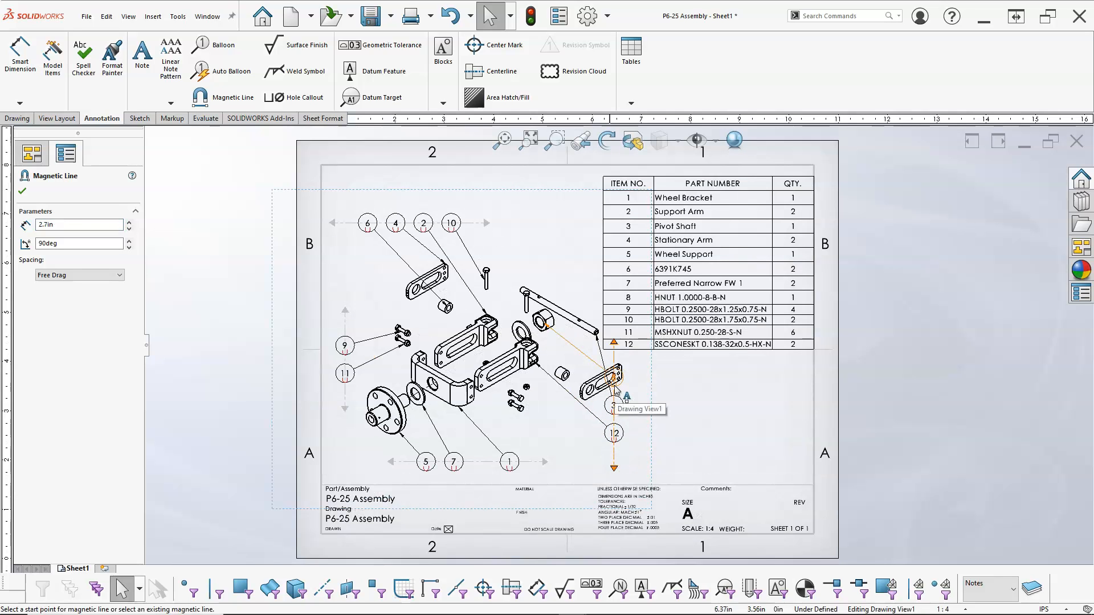
{"action": "left_click_drag", "start_coordinate": [615, 383], "coordinate": [580, 231]}
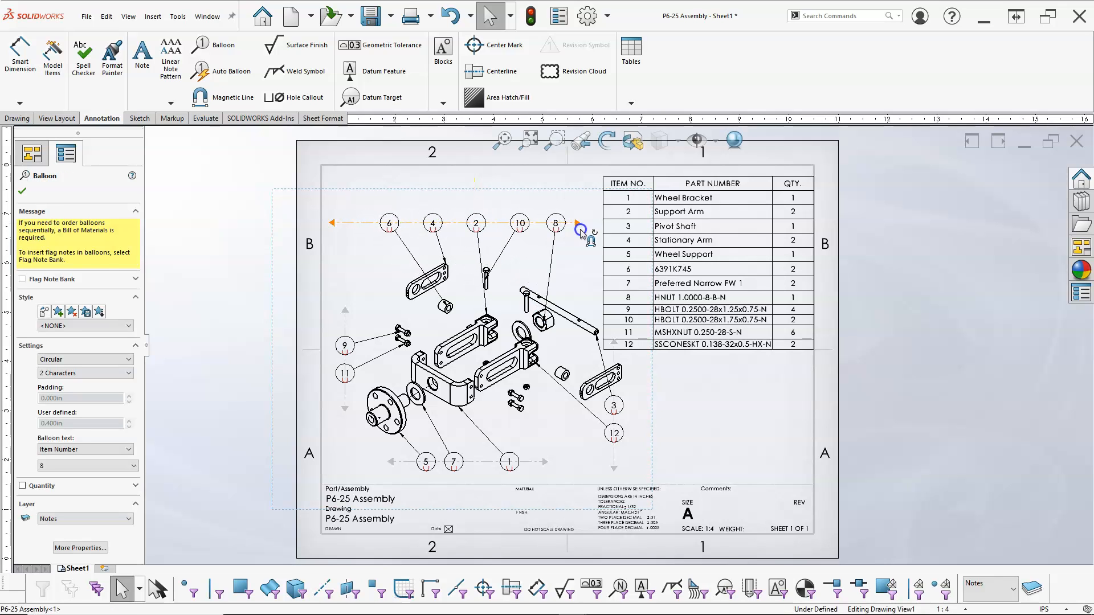
{"action": "left_click_drag", "start_coordinate": [396, 222], "coordinate": [363, 220]}
{"action": "left_click_drag", "start_coordinate": [434, 224], "coordinate": [402, 221]}
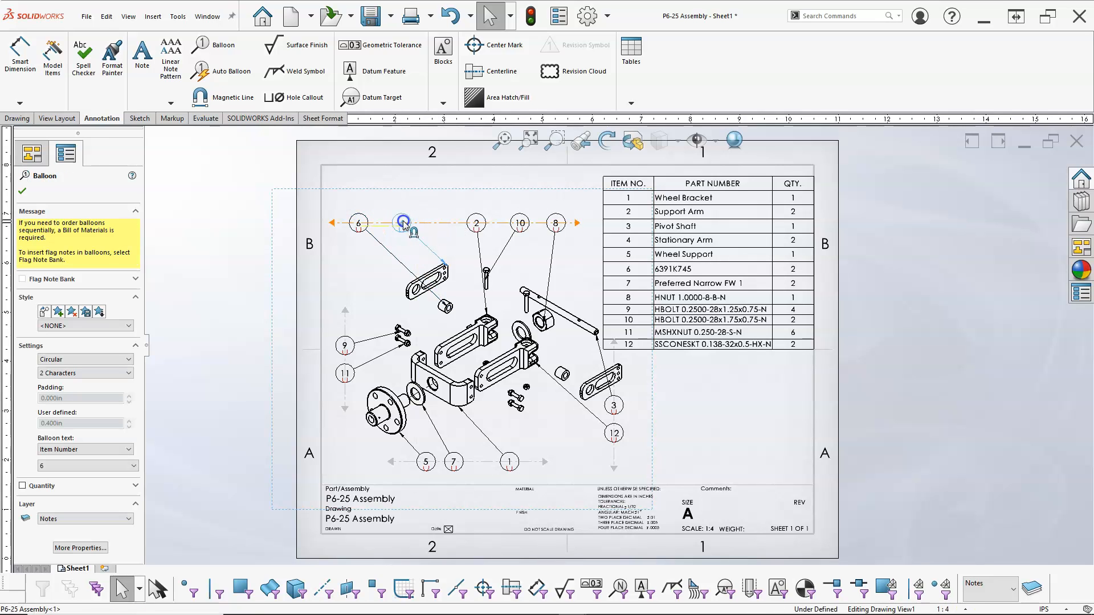
Shift balloons 2 and 10 left and attach balloon 3 to the top balloon row.
{"action": "left_click_drag", "start_coordinate": [477, 228], "coordinate": [434, 224]}
{"action": "left_click_drag", "start_coordinate": [519, 226], "coordinate": [478, 223]}
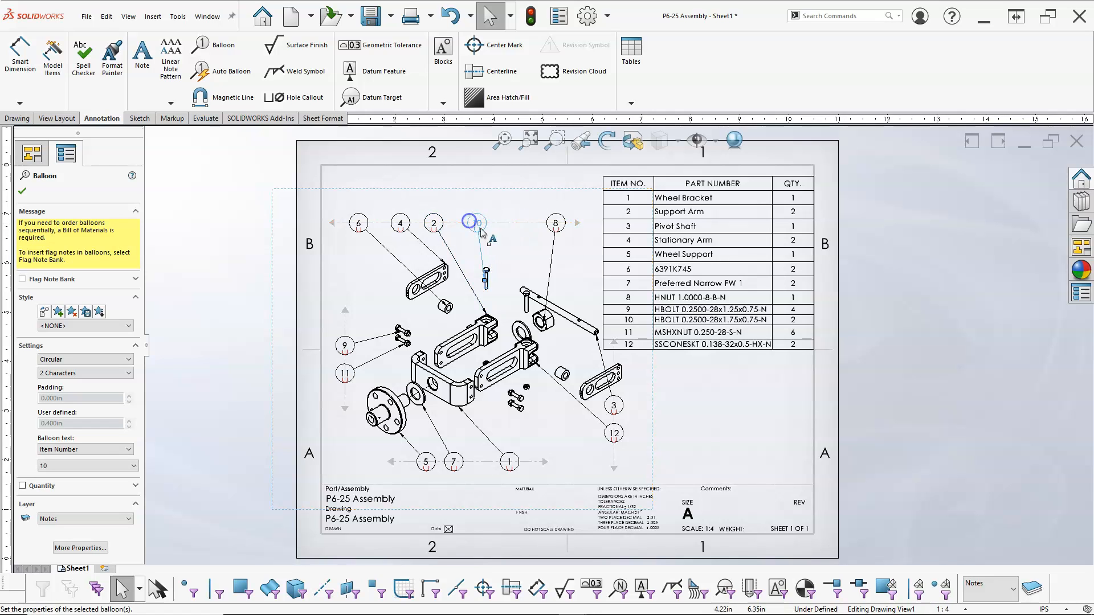
{"action": "left_click_drag", "start_coordinate": [614, 406], "coordinate": [508, 223]}
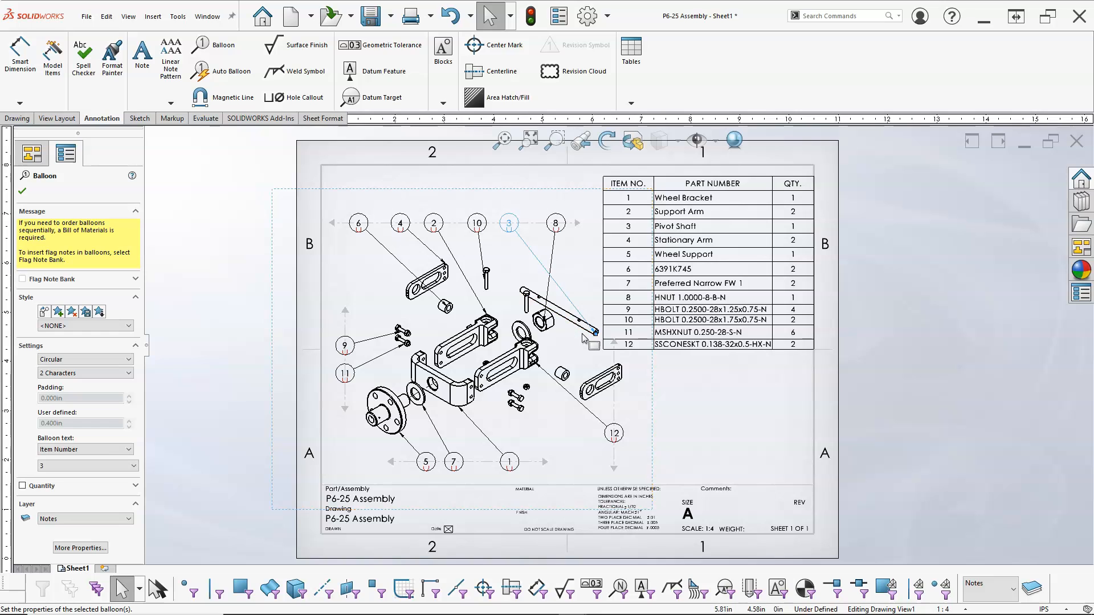
Reattach balloon 3's leader arrow onto the pivot shaft.
{"action": "scroll", "coordinate": [572, 349], "scroll_direction": "down", "scroll_amount": 2}
{"action": "scroll", "coordinate": [573, 349], "scroll_direction": "down", "scroll_amount": 1}
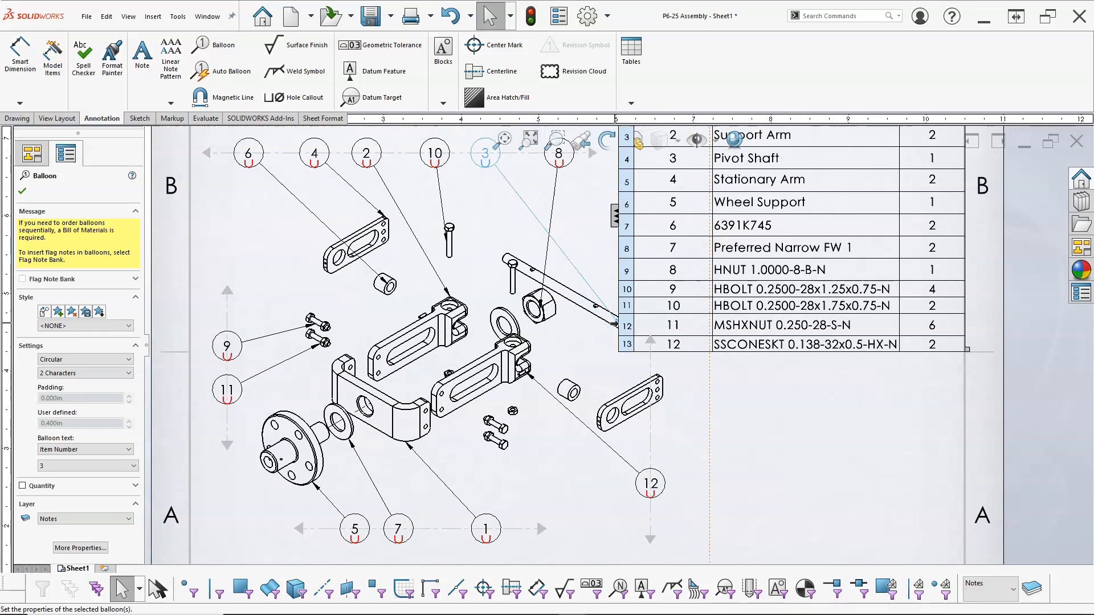
{"action": "scroll", "coordinate": [630, 399], "scroll_direction": "down", "scroll_amount": 3}
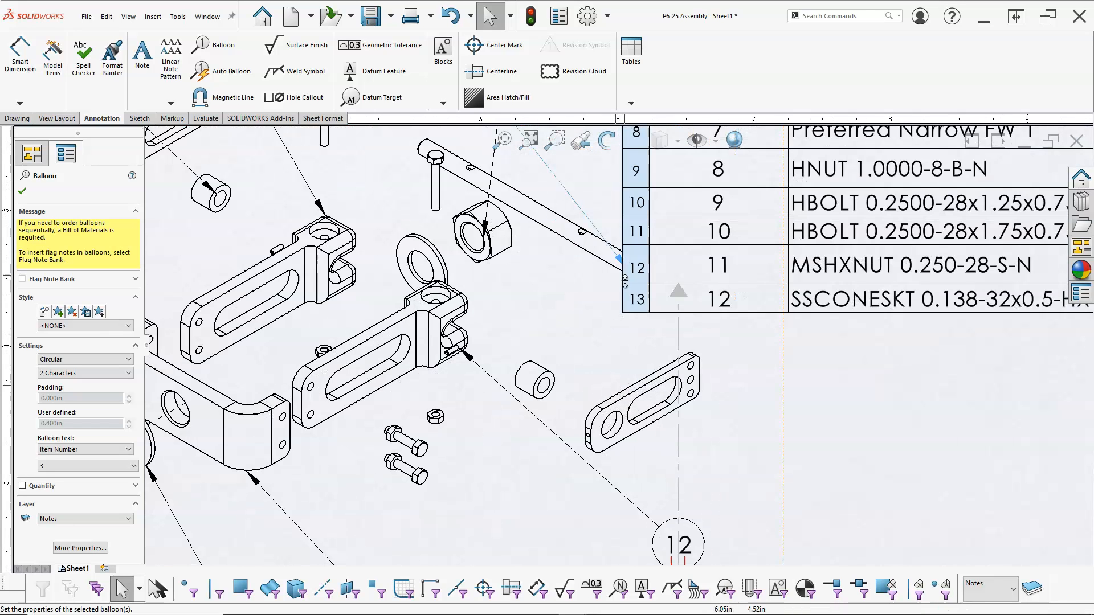
{"action": "scroll", "coordinate": [713, 342], "scroll_direction": "up", "scroll_amount": 5}
{"action": "scroll", "coordinate": [657, 244], "scroll_direction": "up", "scroll_amount": 5}
{"action": "scroll", "coordinate": [655, 262], "scroll_direction": "down", "scroll_amount": 3}
{"action": "left_click_drag", "start_coordinate": [598, 282], "coordinate": [692, 294]}
{"action": "scroll", "coordinate": [566, 418], "scroll_direction": "down", "scroll_amount": 3}
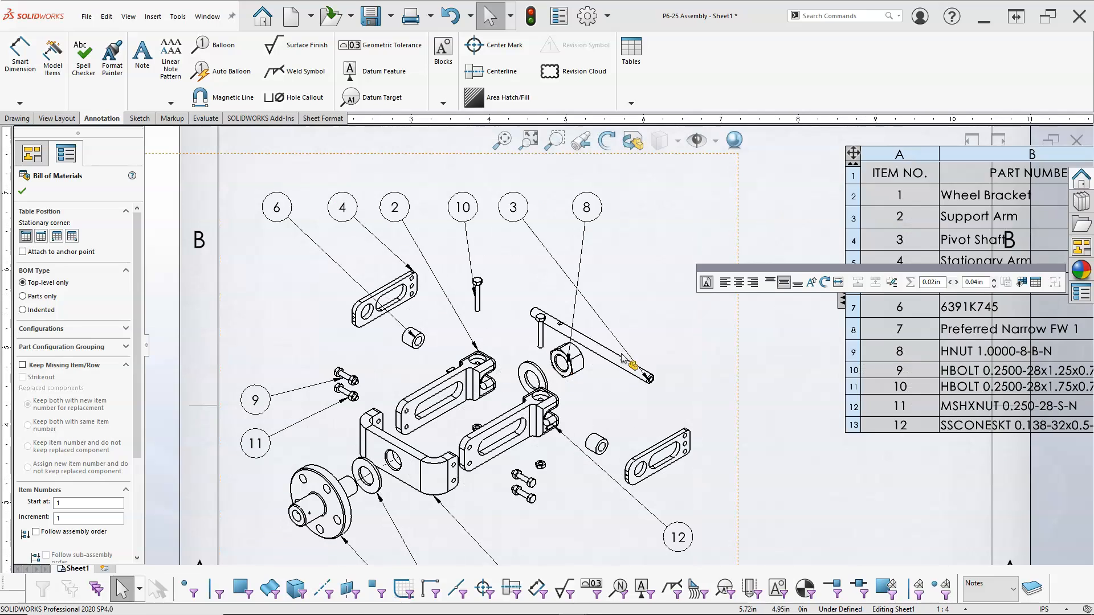
{"action": "left_click", "coordinate": [630, 358]}
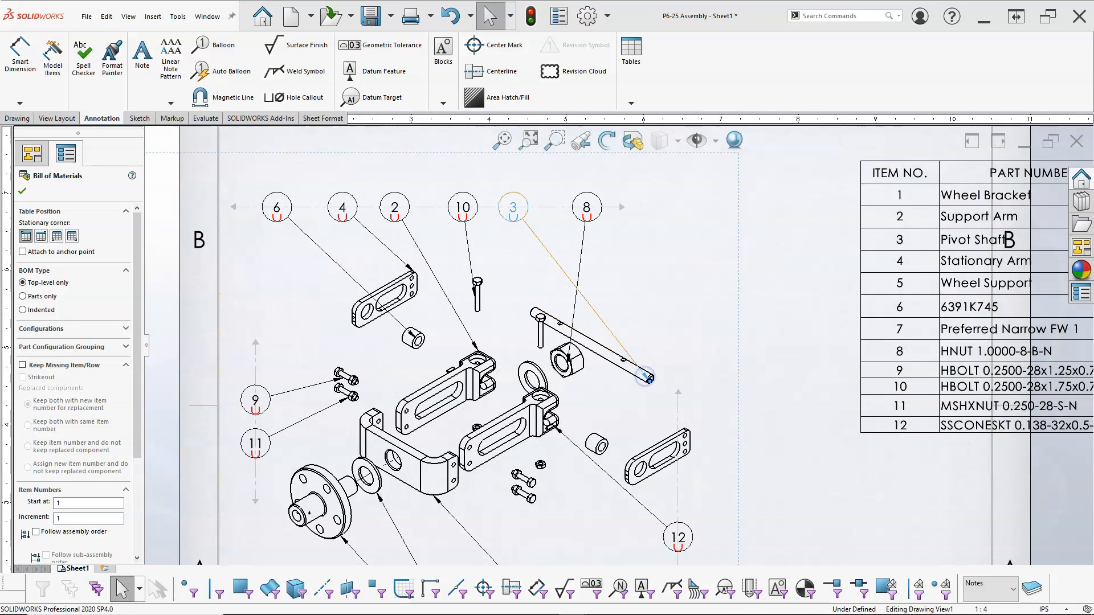
{"action": "left_click_drag", "start_coordinate": [651, 383], "coordinate": [621, 367]}
{"action": "left_click_drag", "start_coordinate": [540, 323], "coordinate": [534, 309]}
{"action": "left_click", "coordinate": [625, 331]}
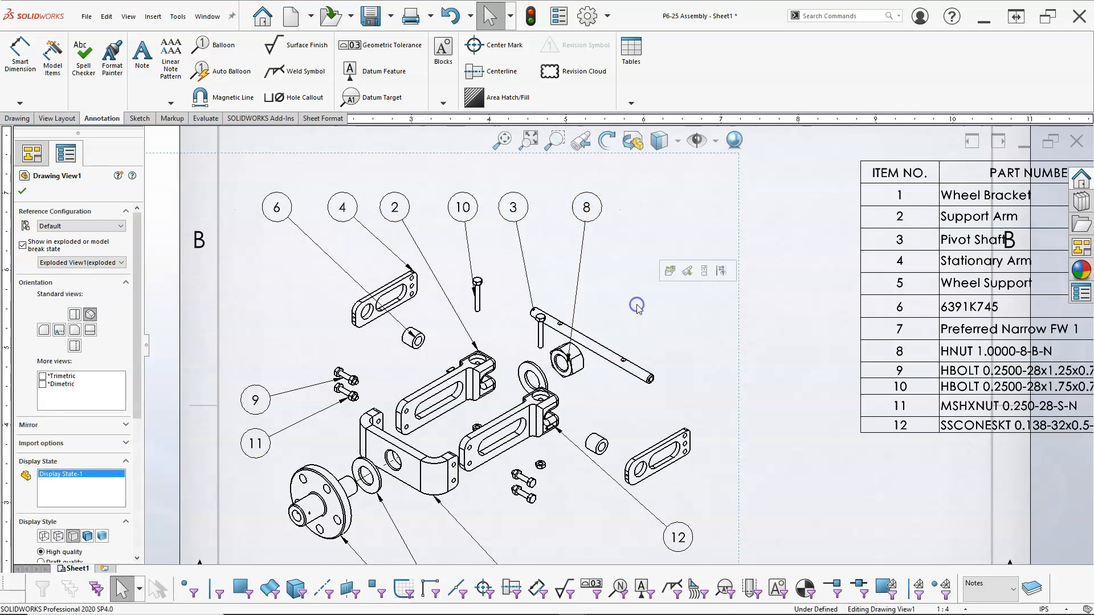
Shift balloon 12 left, closer to the exploded view.
{"action": "scroll", "coordinate": [680, 484], "scroll_direction": "up", "scroll_amount": 3}
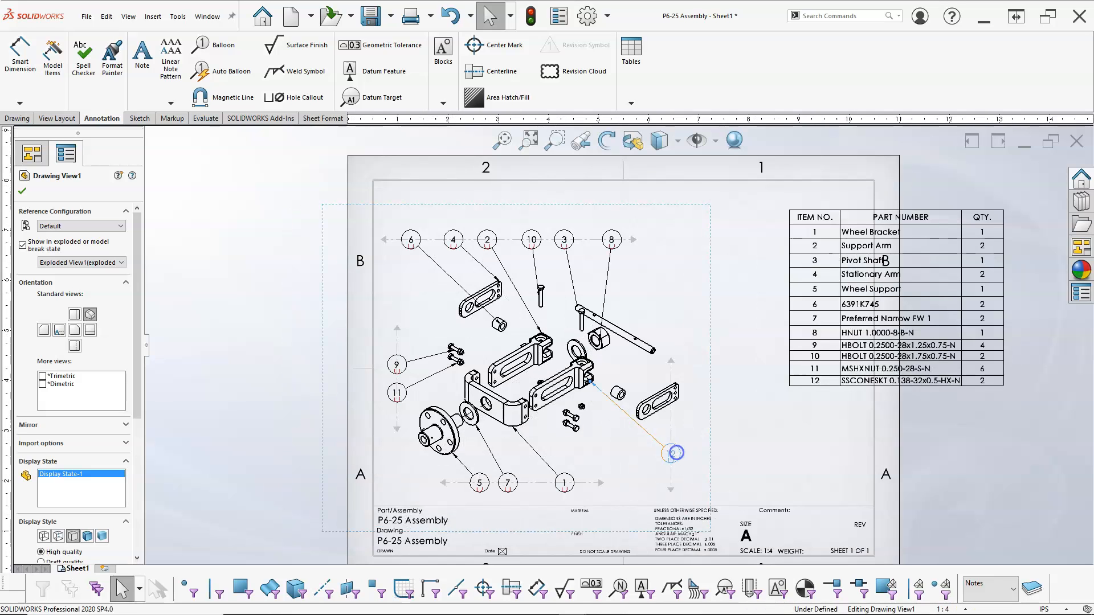
{"action": "left_click", "coordinate": [671, 454]}
{"action": "left_click_drag", "start_coordinate": [670, 415], "coordinate": [636, 422]}
{"action": "left_click", "coordinate": [756, 439]}
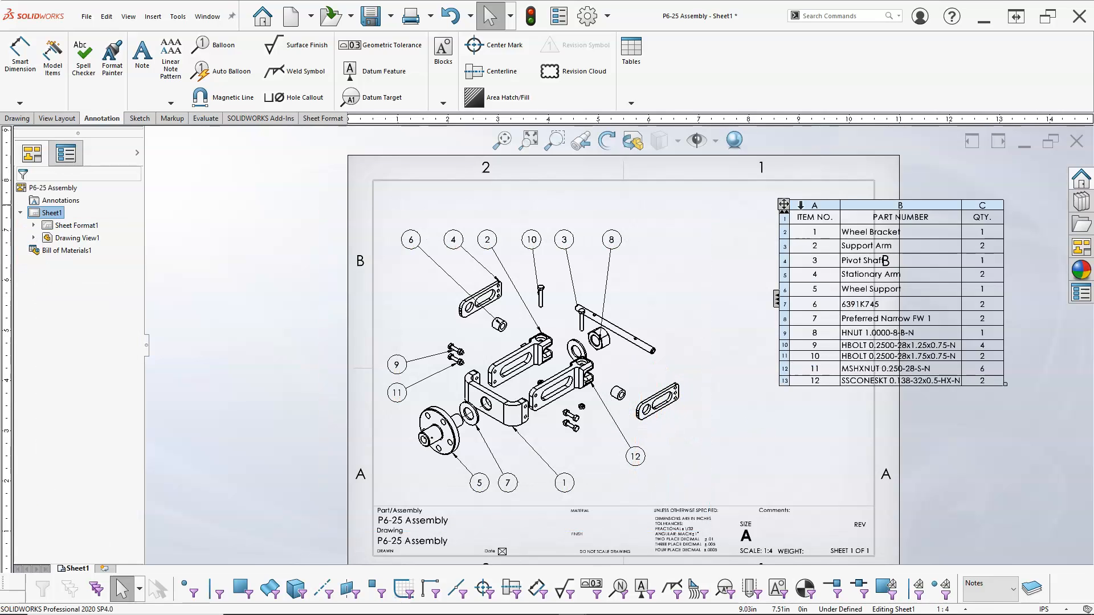
Move the bill of materials table up into the sheet's upper-right corner.
{"action": "left_click_drag", "start_coordinate": [784, 205], "coordinate": [657, 186]}
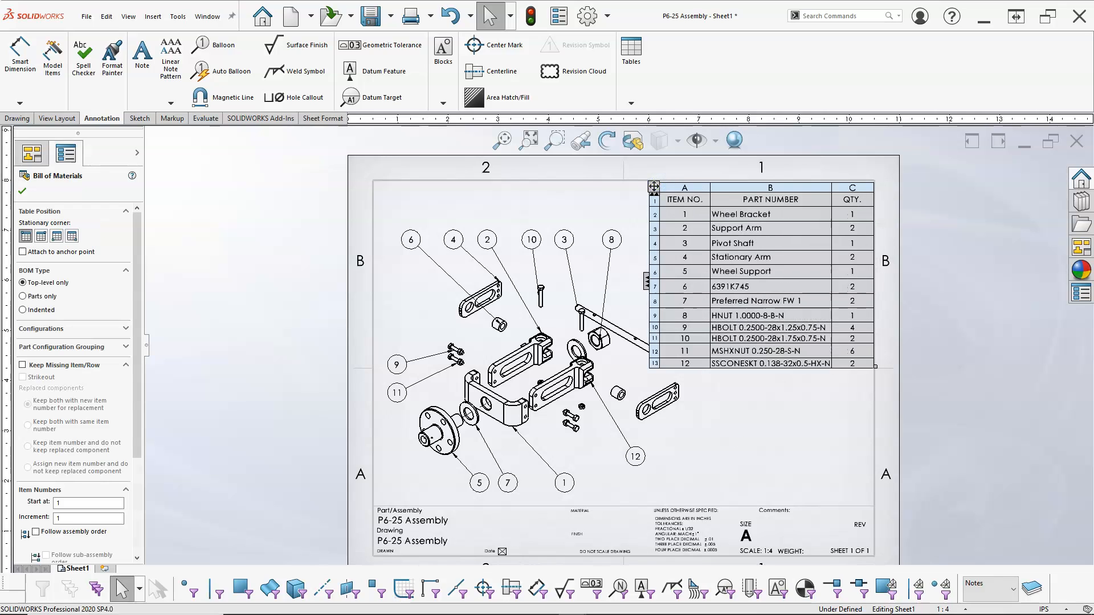
{"action": "left_click", "coordinate": [727, 415]}
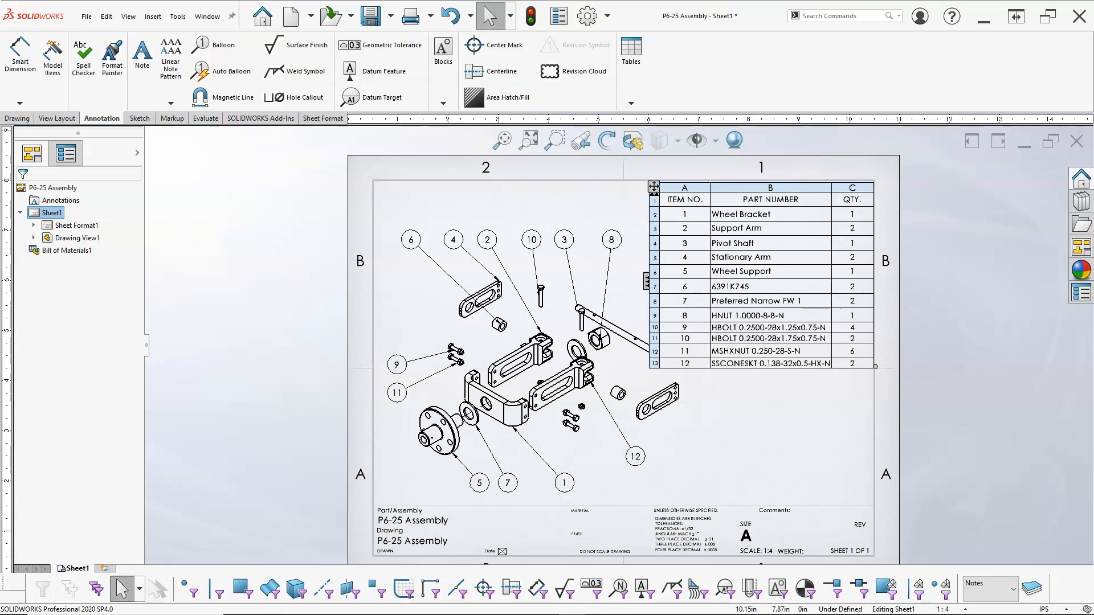
Restore the drawing window and tile the drawing and assembly windows horizontally.
{"action": "left_click", "coordinate": [1056, 146]}
{"action": "left_click_drag", "start_coordinate": [873, 144], "coordinate": [818, 143]}
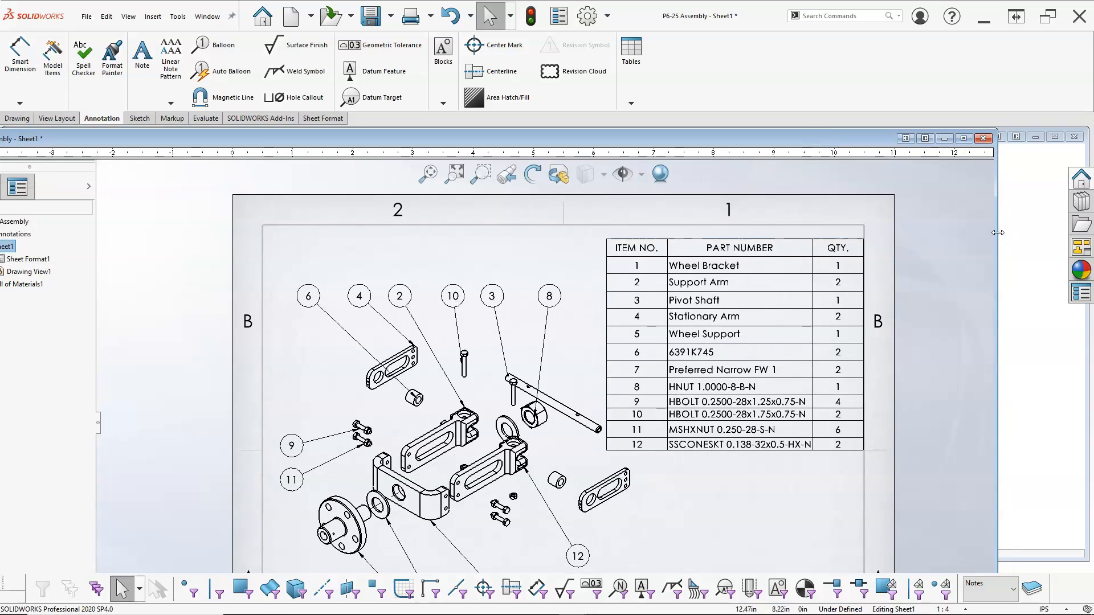
{"action": "left_click_drag", "start_coordinate": [998, 233], "coordinate": [962, 232]}
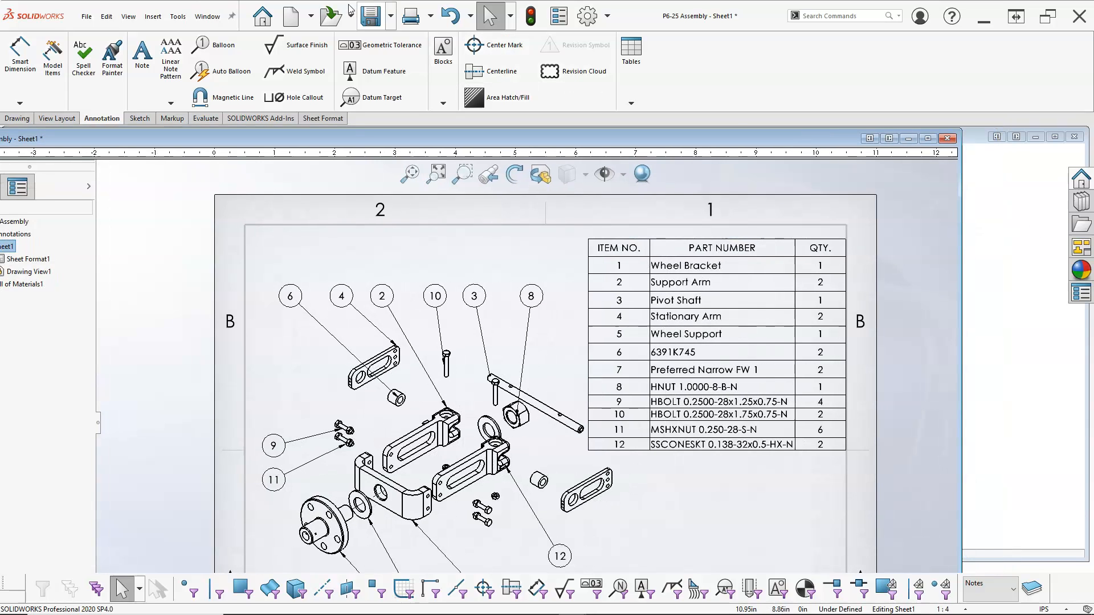
{"action": "left_click", "coordinate": [208, 16]}
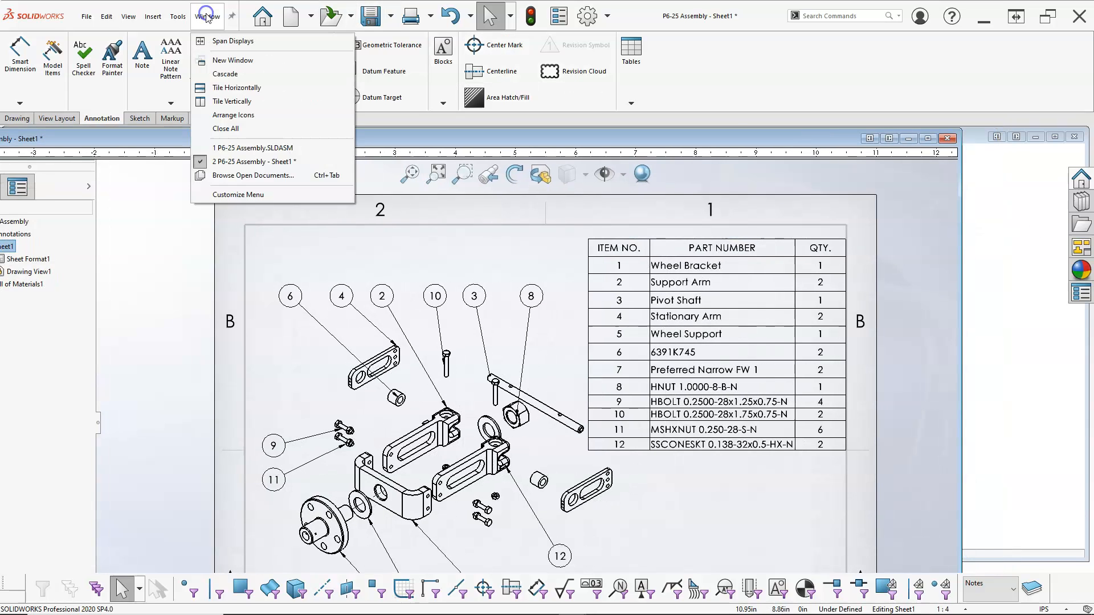
{"action": "left_click", "coordinate": [232, 88]}
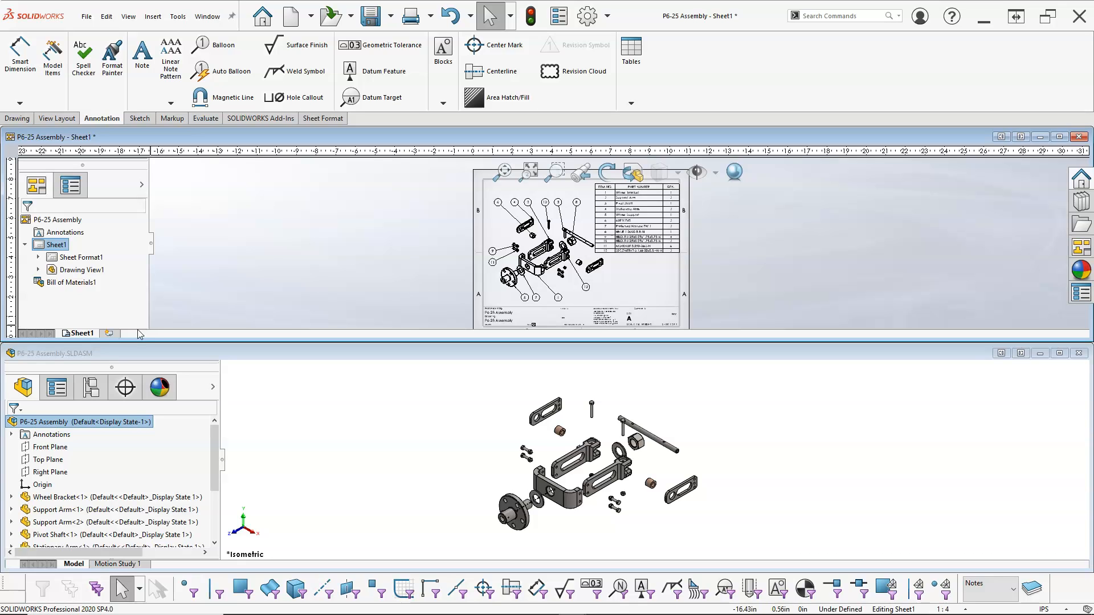
Add a second sheet and try to drag the Wheel Bracket component onto it.
{"action": "left_click", "coordinate": [109, 333]}
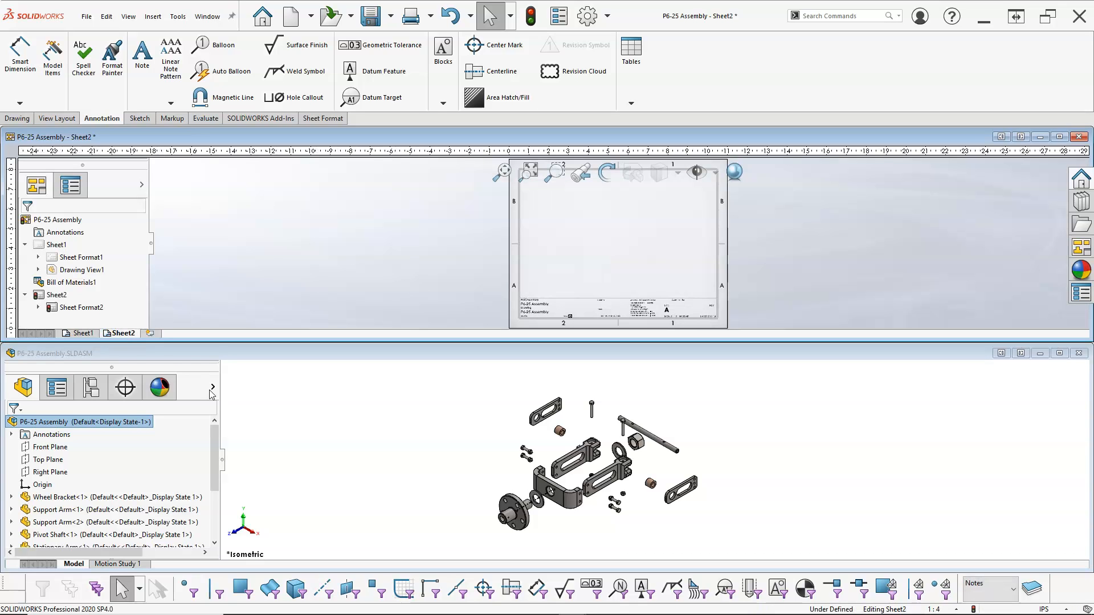
{"action": "left_click_drag", "start_coordinate": [215, 437], "coordinate": [215, 454]}
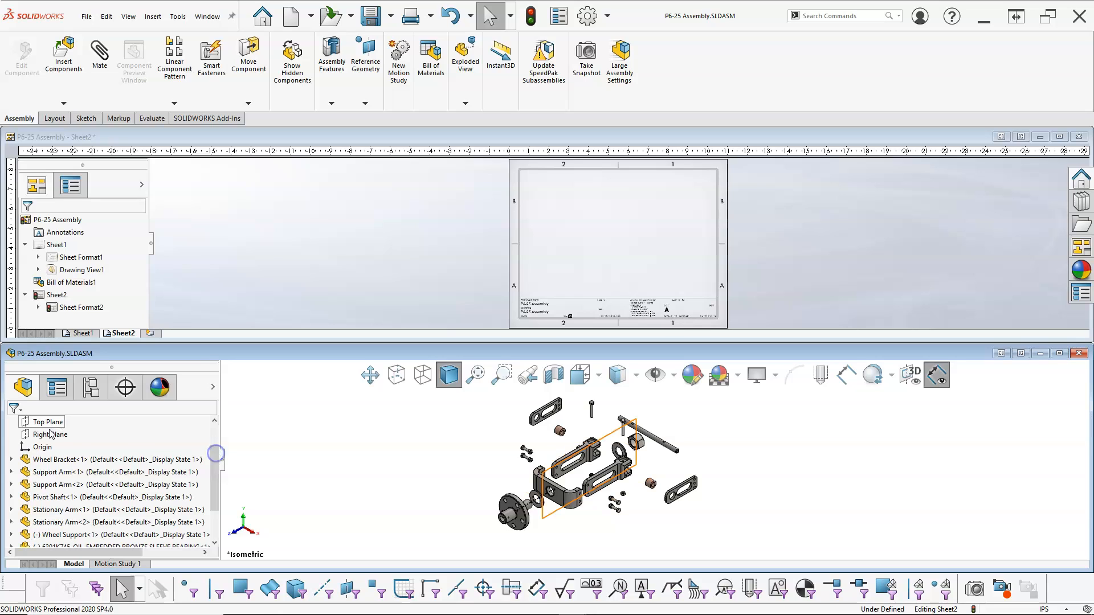
{"action": "left_click_drag", "start_coordinate": [43, 460], "coordinate": [528, 285]}
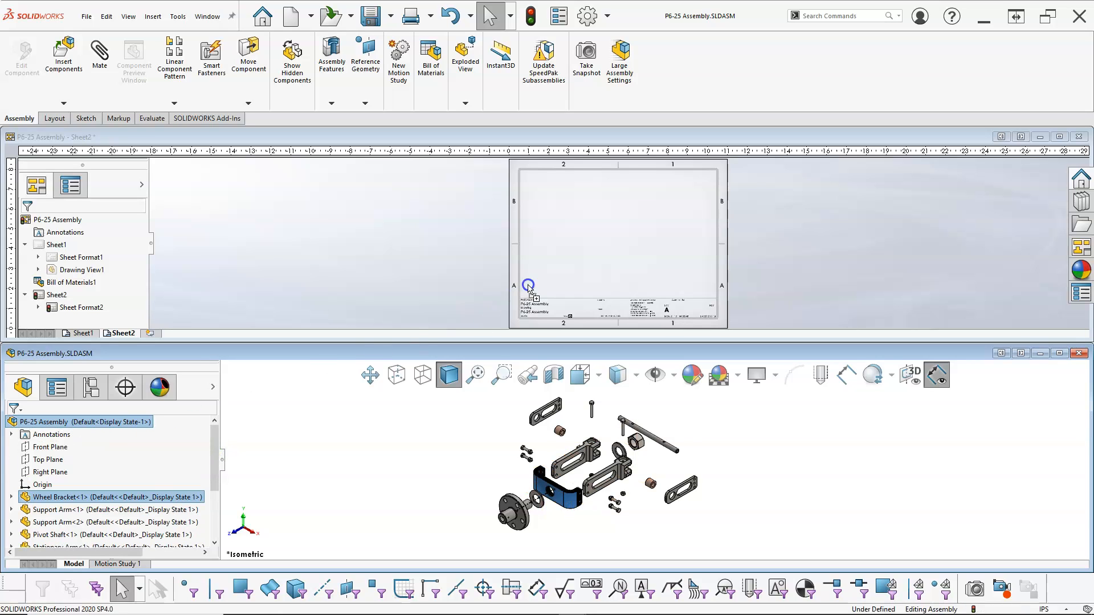
{"action": "left_click_drag", "start_coordinate": [568, 241], "coordinate": [567, 238]}
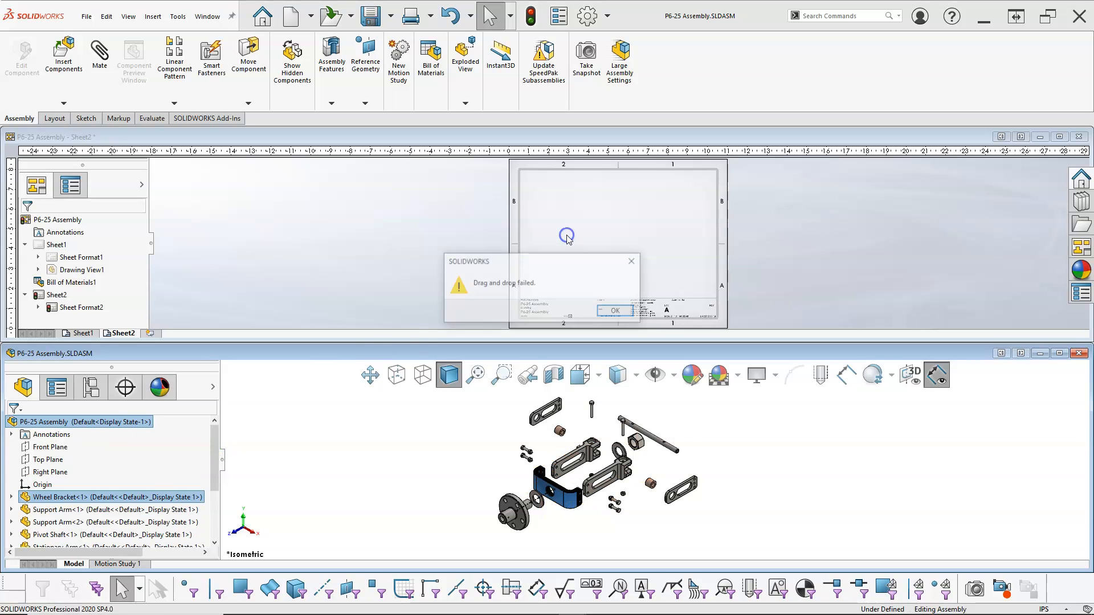
{"action": "left_click", "coordinate": [617, 312]}
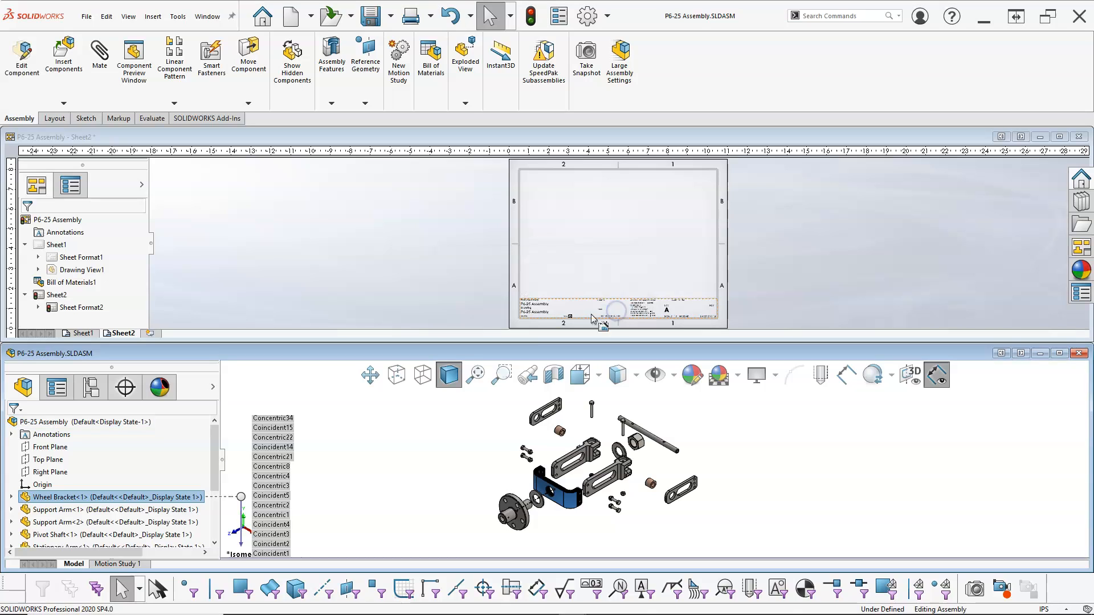
Save the drawing as P6-25 Drawing.
{"action": "left_click", "coordinate": [64, 497]}
{"action": "left_click", "coordinate": [349, 240]}
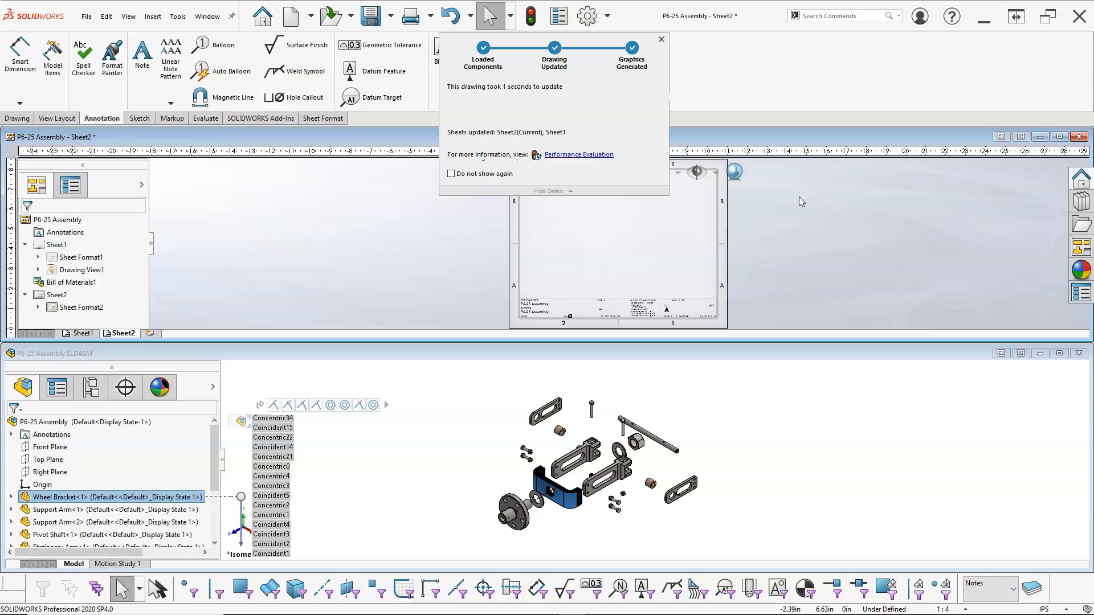
{"action": "left_click", "coordinate": [365, 22]}
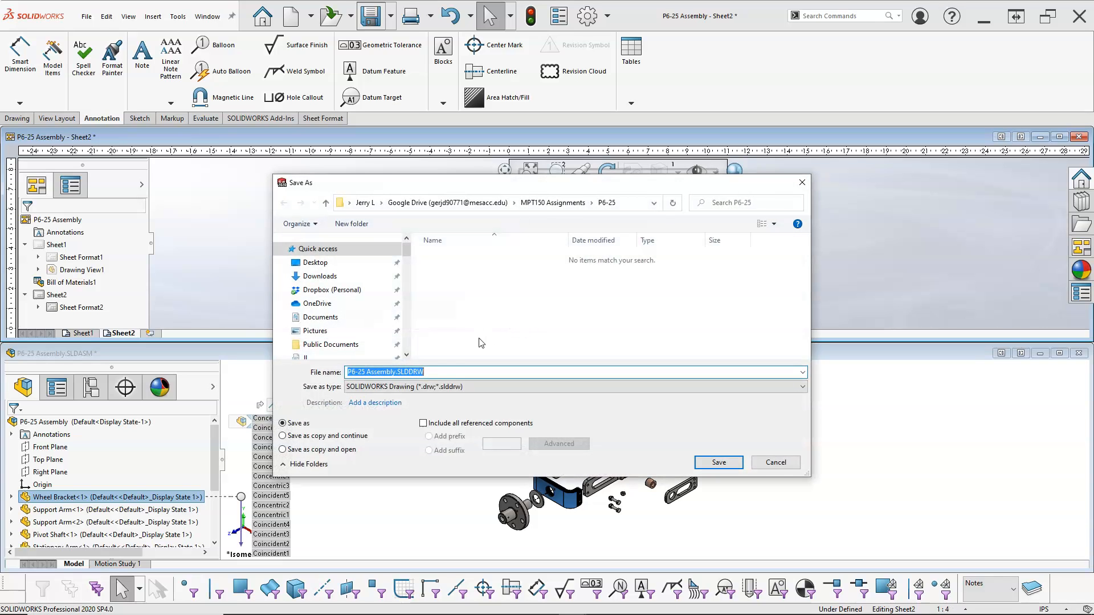
{"action": "left_click", "coordinate": [396, 373]}
{"action": "key", "text": "BackSpace"}
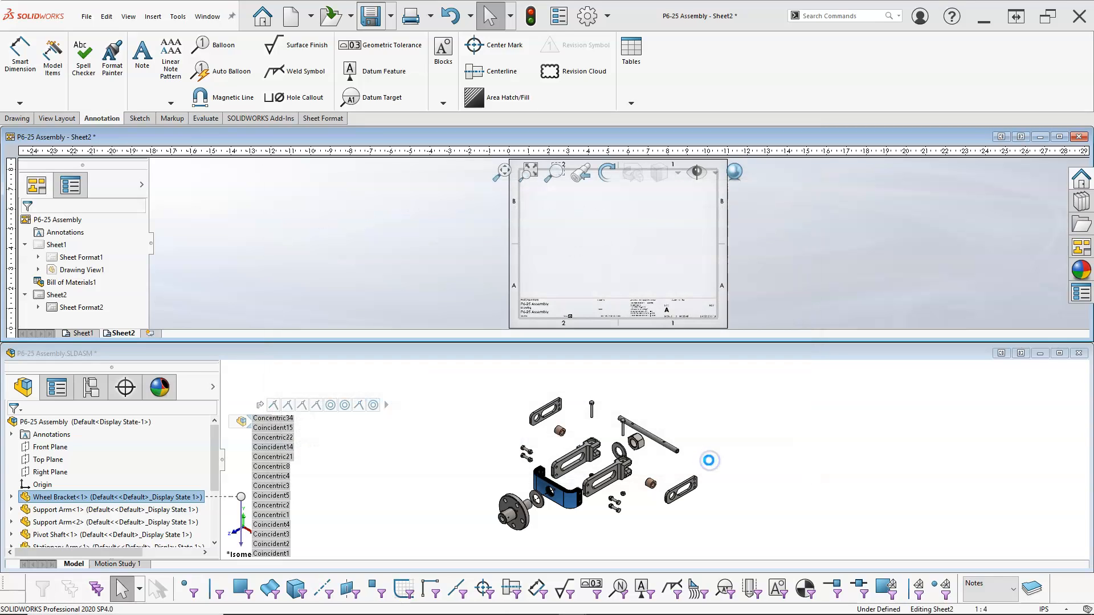
Retry dragging the Wheel Bracket onto the sheet, then tile the windows vertically.
{"action": "left_click", "coordinate": [102, 498]}
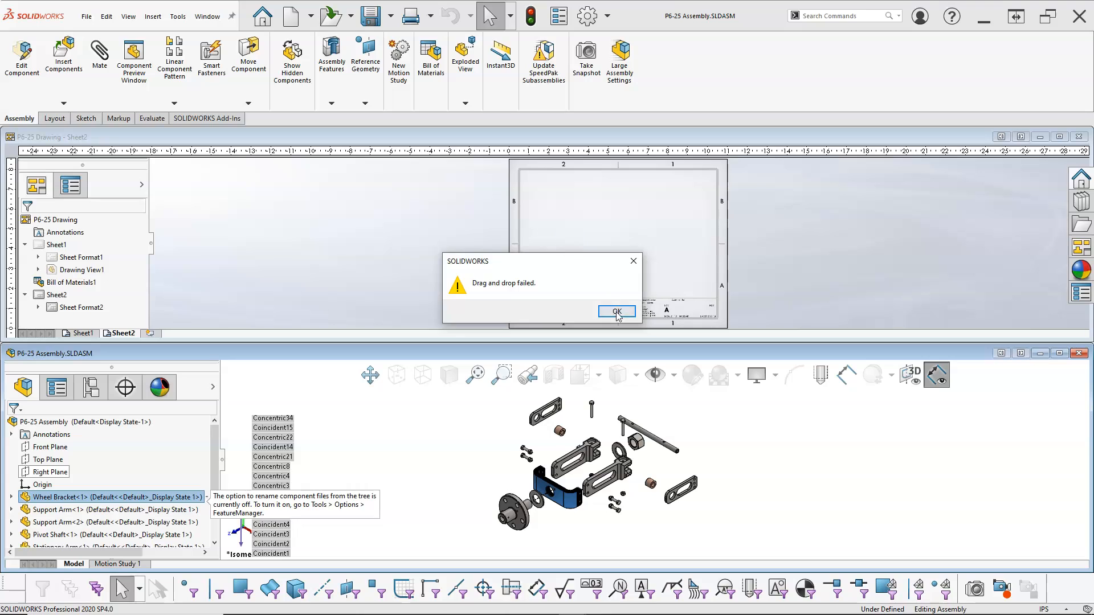
{"action": "left_click", "coordinate": [617, 311]}
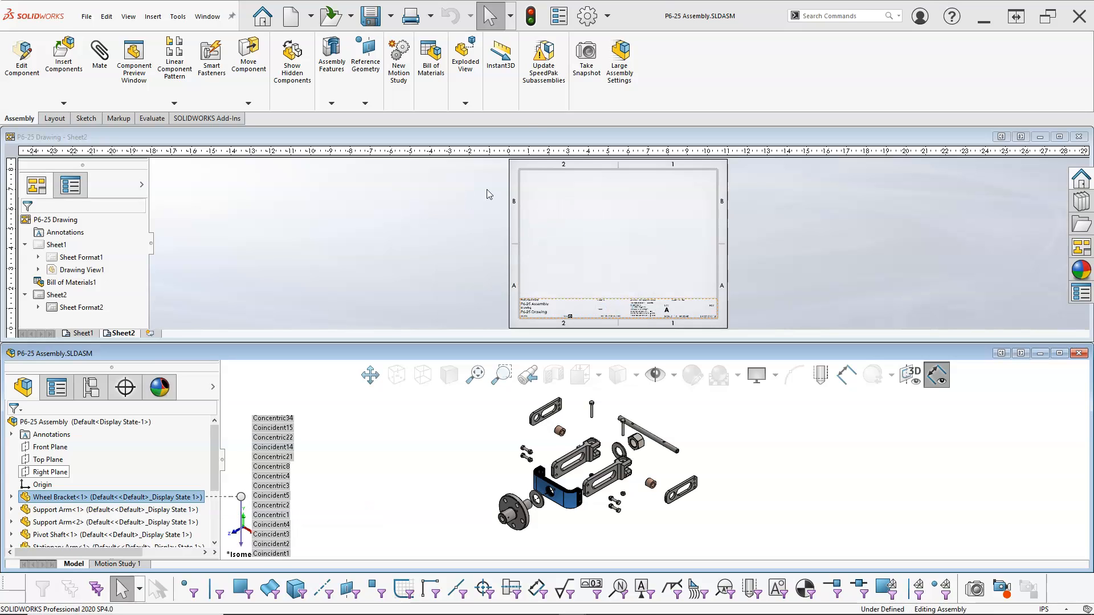
{"action": "left_click", "coordinate": [207, 16]}
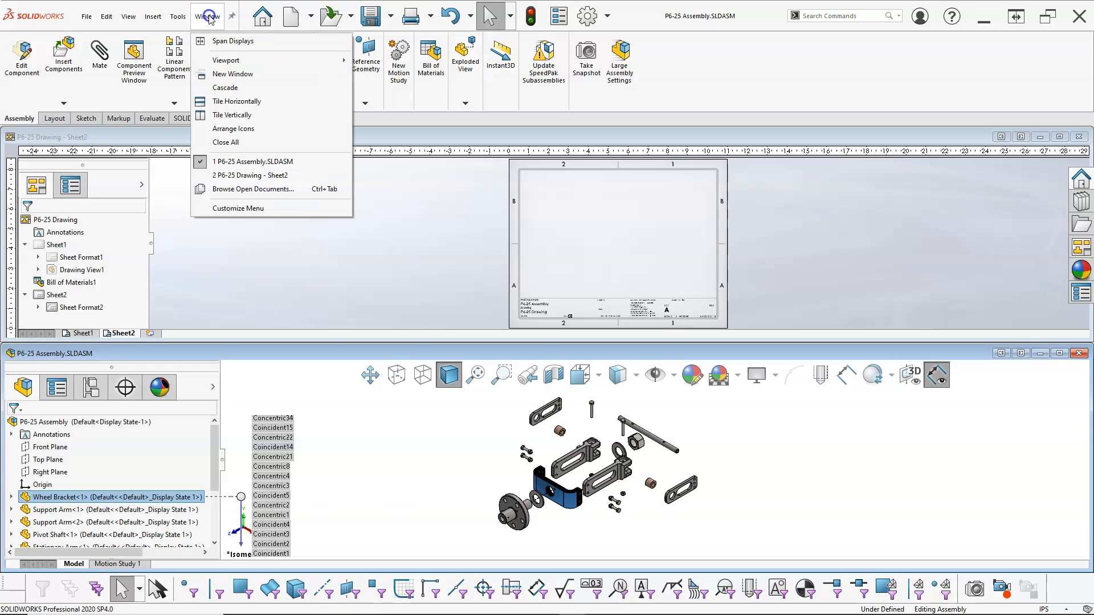
{"action": "left_click", "coordinate": [223, 114]}
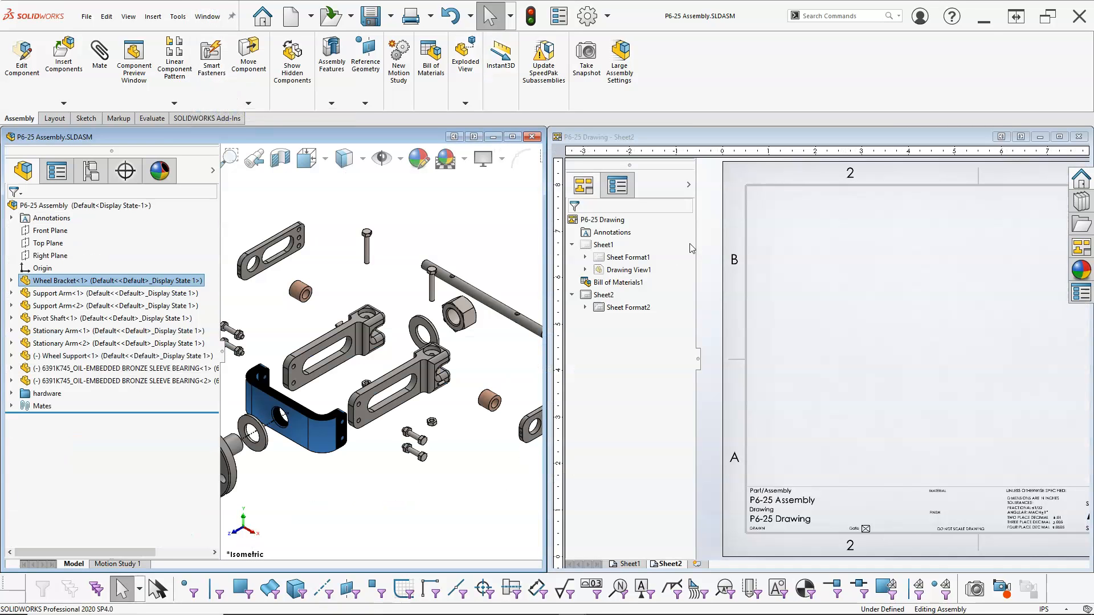
Drag the Support Arm onto Sheet2 and place its front, top, right and isometric views.
{"action": "left_click", "coordinate": [324, 442]}
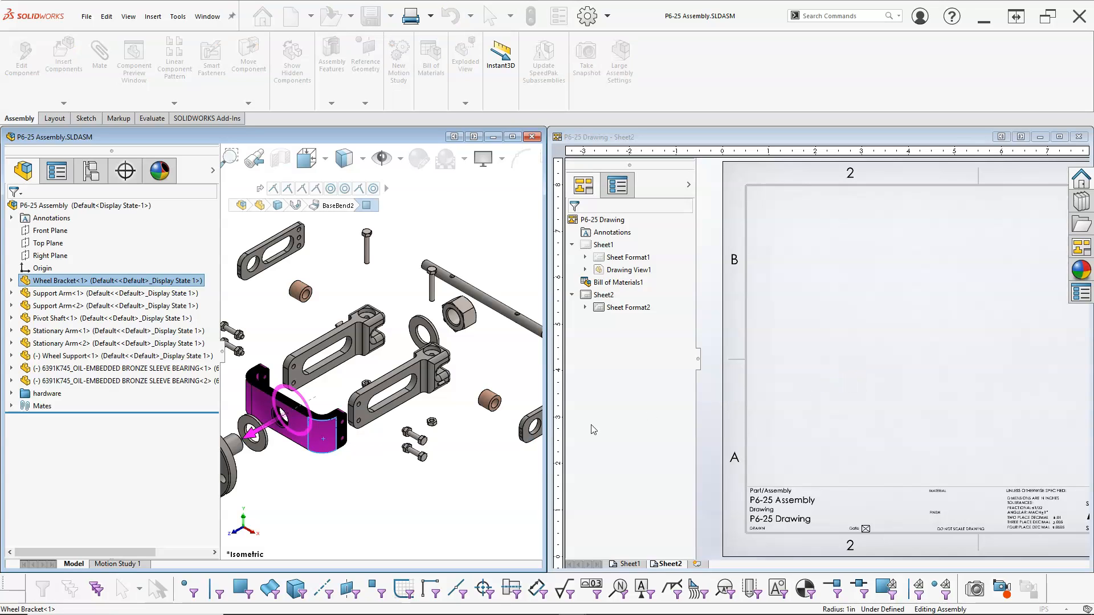
{"action": "left_click", "coordinate": [349, 477]}
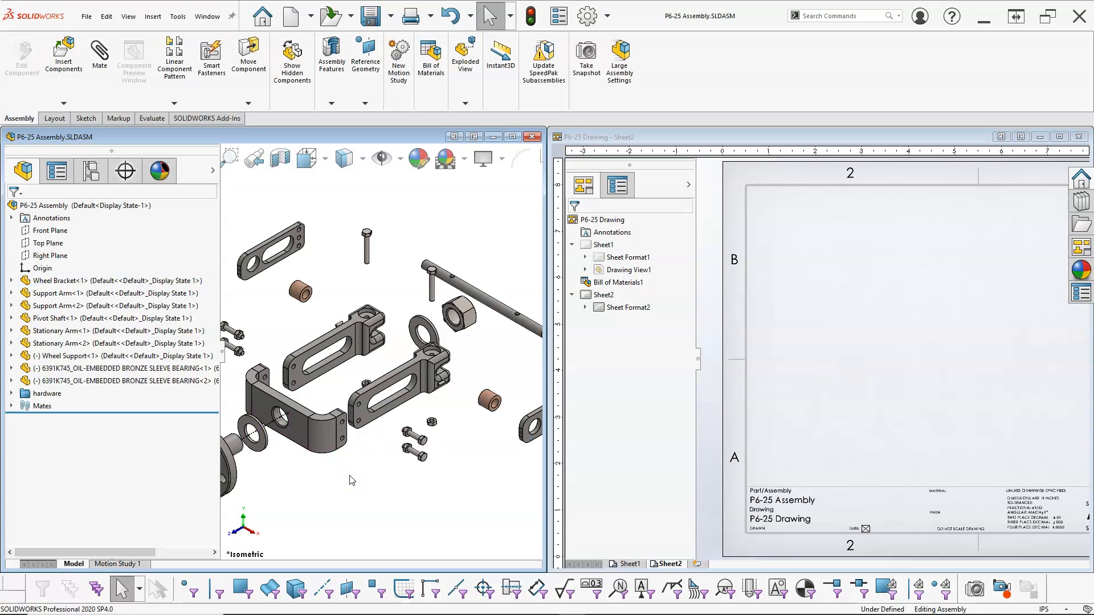
{"action": "left_click_drag", "start_coordinate": [91, 295], "coordinate": [832, 363]}
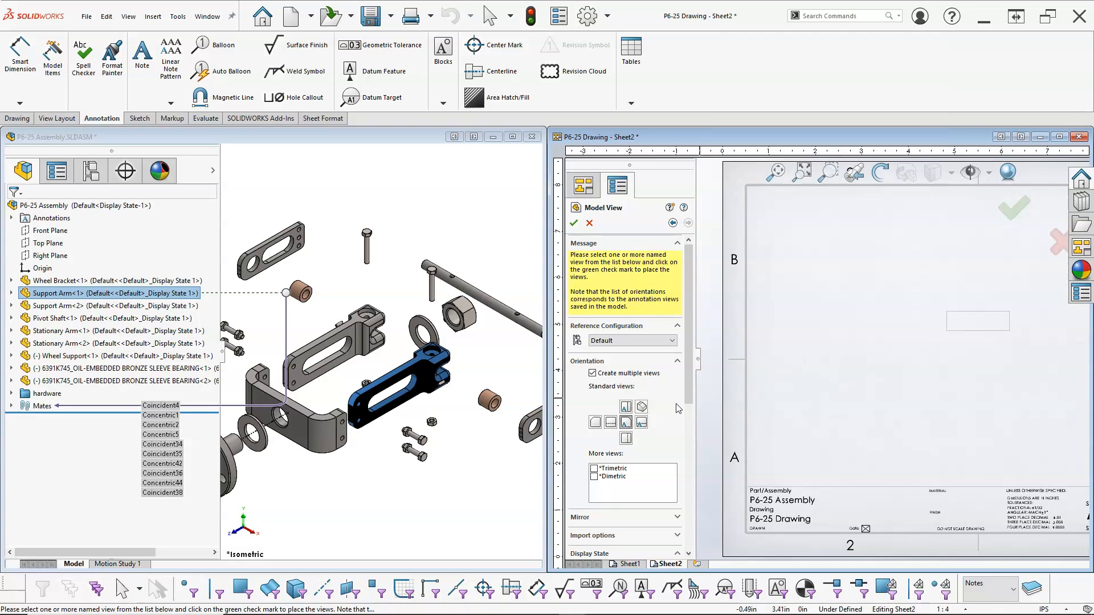
{"action": "left_click", "coordinate": [626, 408]}
{"action": "left_click", "coordinate": [640, 422]}
{"action": "left_click", "coordinate": [642, 405]}
{"action": "left_click", "coordinate": [575, 223]}
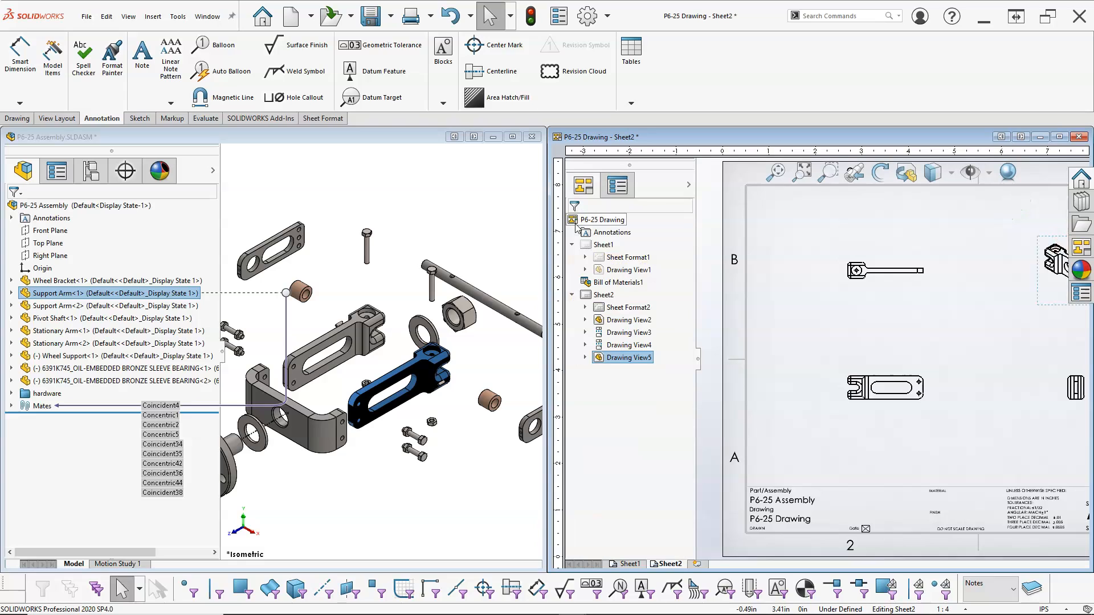
Add a third sheet and try to drag the Wheel Bracket from the model onto it.
{"action": "left_click", "coordinate": [698, 564]}
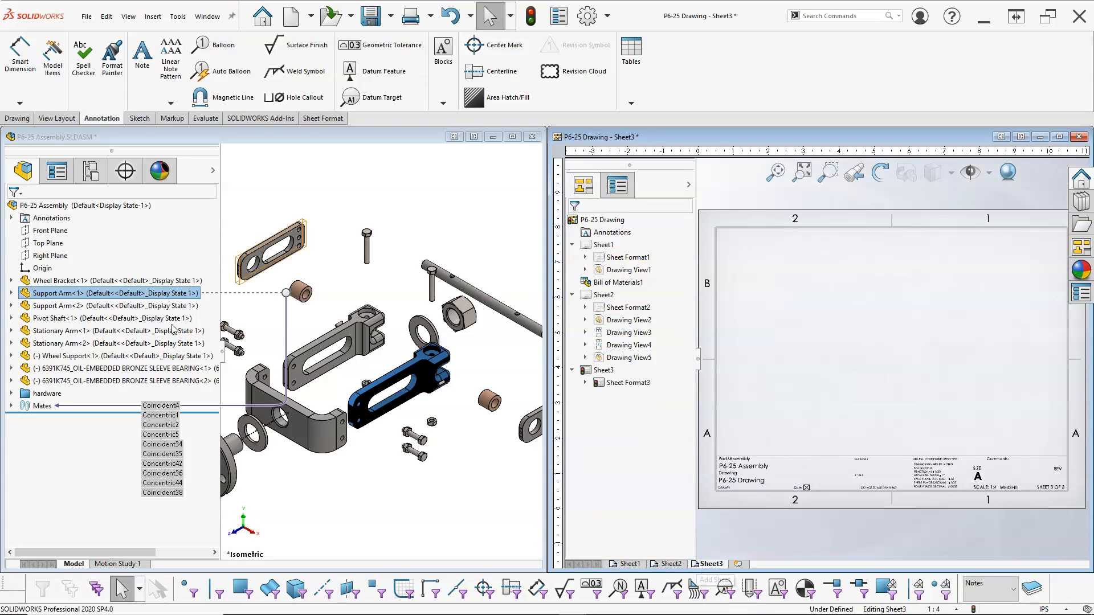
{"action": "left_click", "coordinate": [67, 281]}
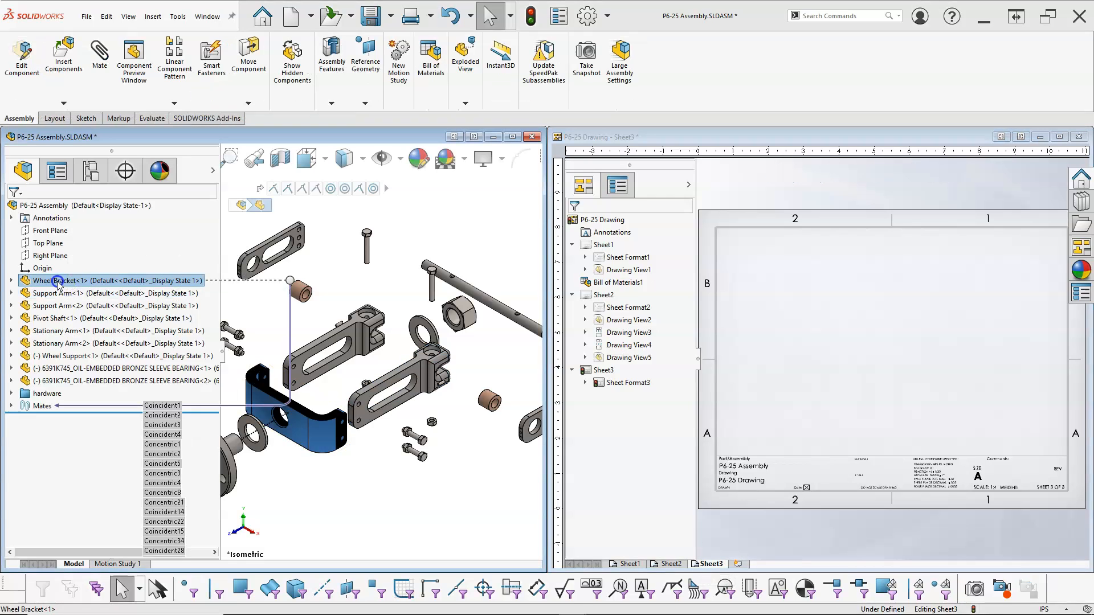
{"action": "left_click_drag", "start_coordinate": [503, 301], "coordinate": [772, 313]}
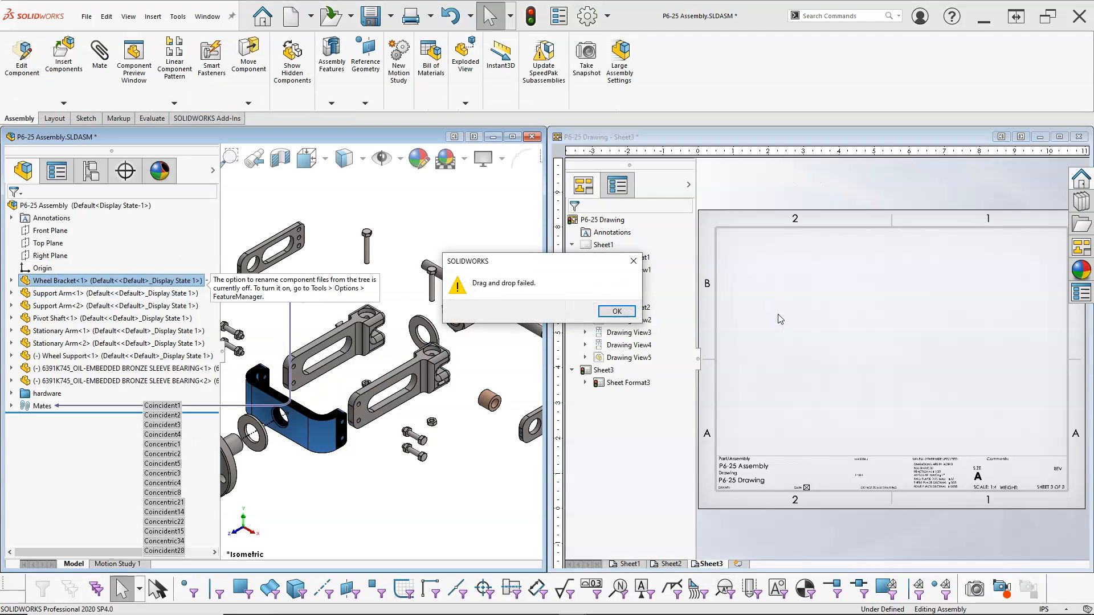
{"action": "left_click", "coordinate": [619, 313]}
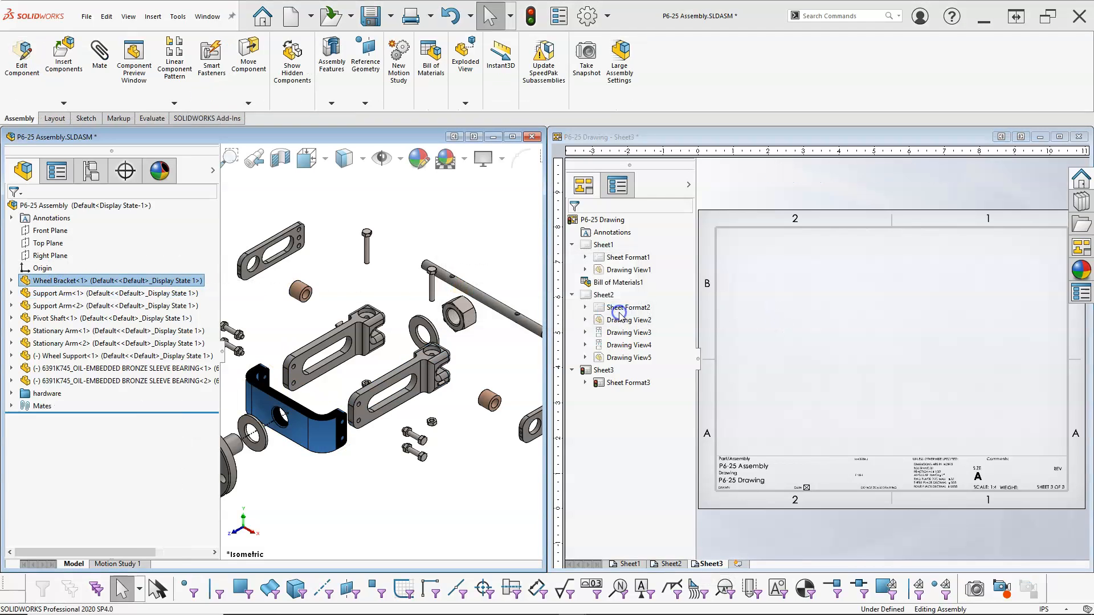
Add a fourth sheet and drag the Pivot Shaft onto it, placing its standard and isometric views.
{"action": "left_click", "coordinate": [738, 564]}
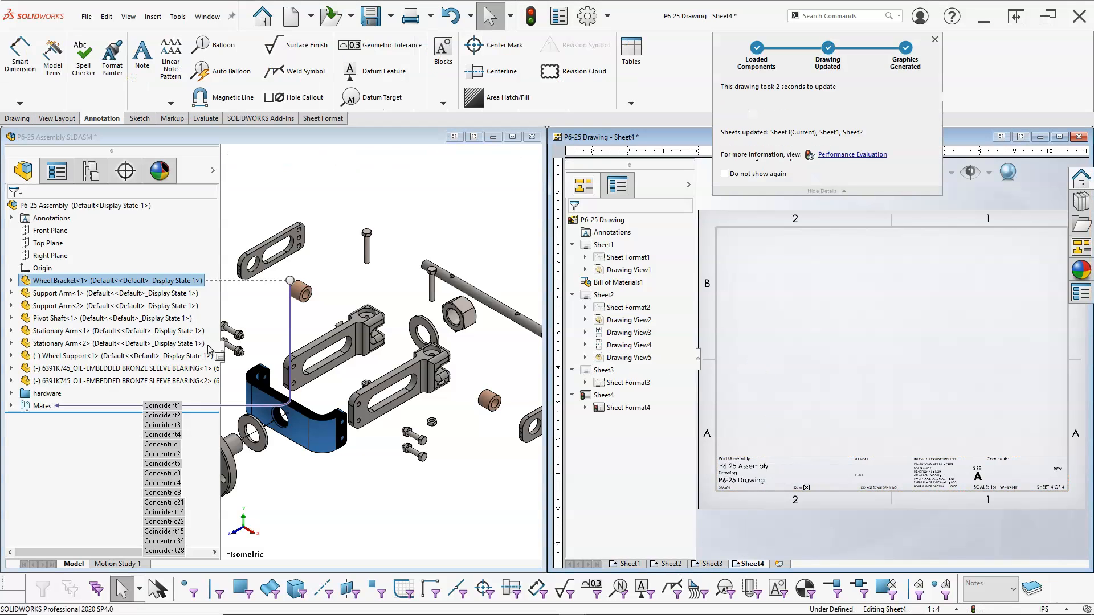
{"action": "left_click_drag", "start_coordinate": [127, 318], "coordinate": [828, 345]}
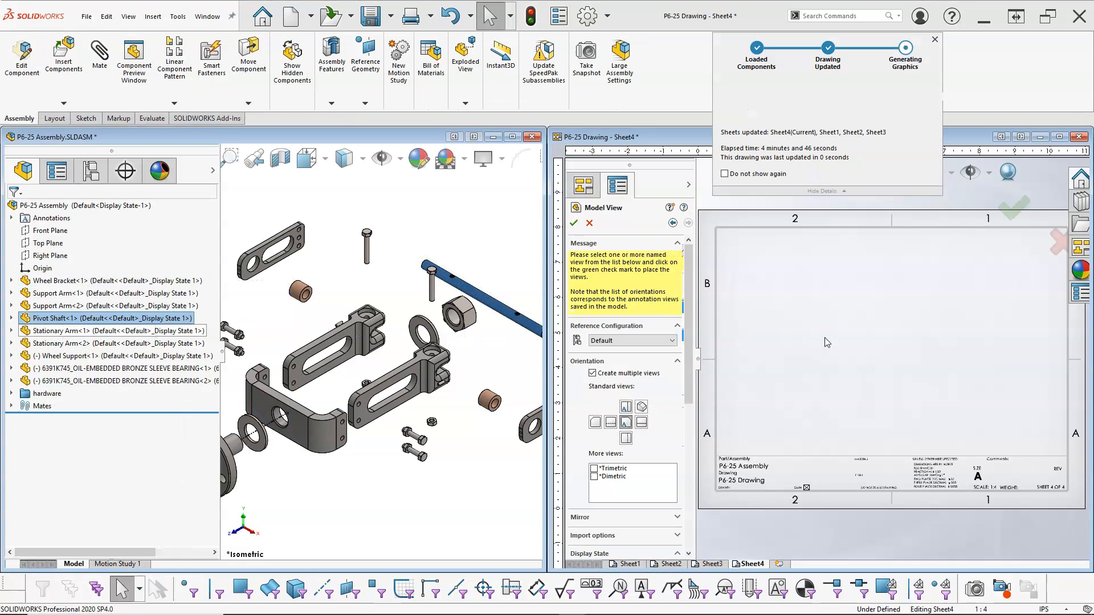
{"action": "left_click", "coordinate": [630, 408]}
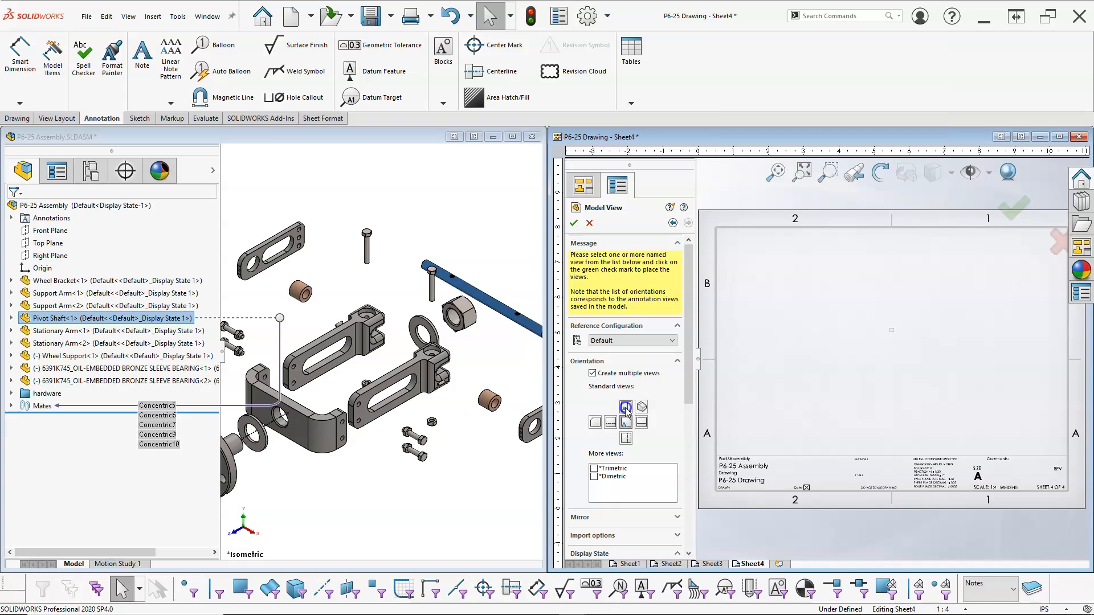
{"action": "left_click", "coordinate": [643, 407]}
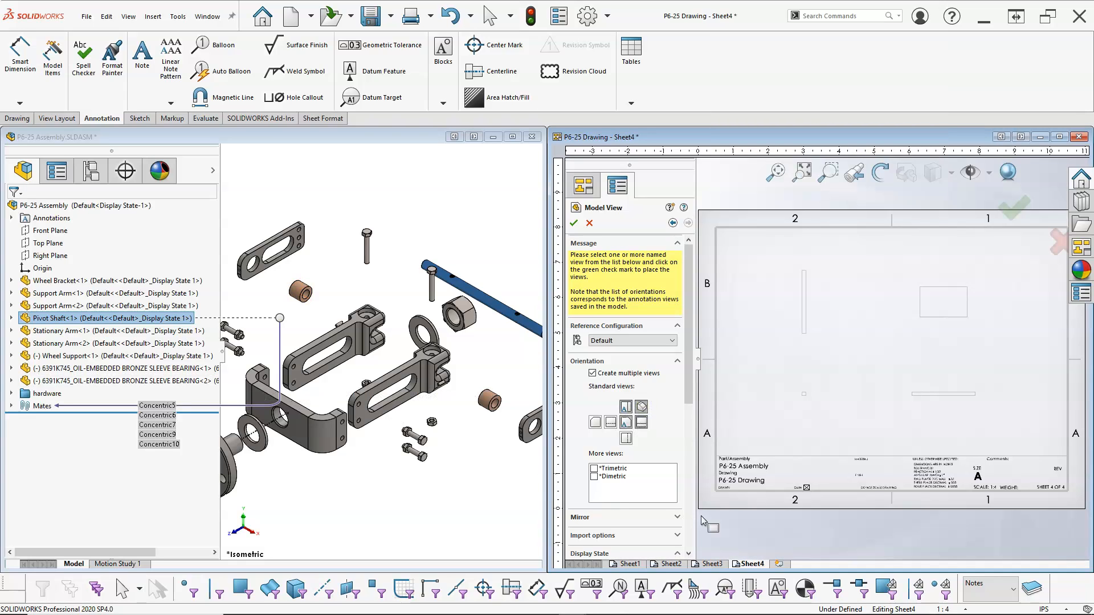
{"action": "left_click", "coordinate": [573, 223]}
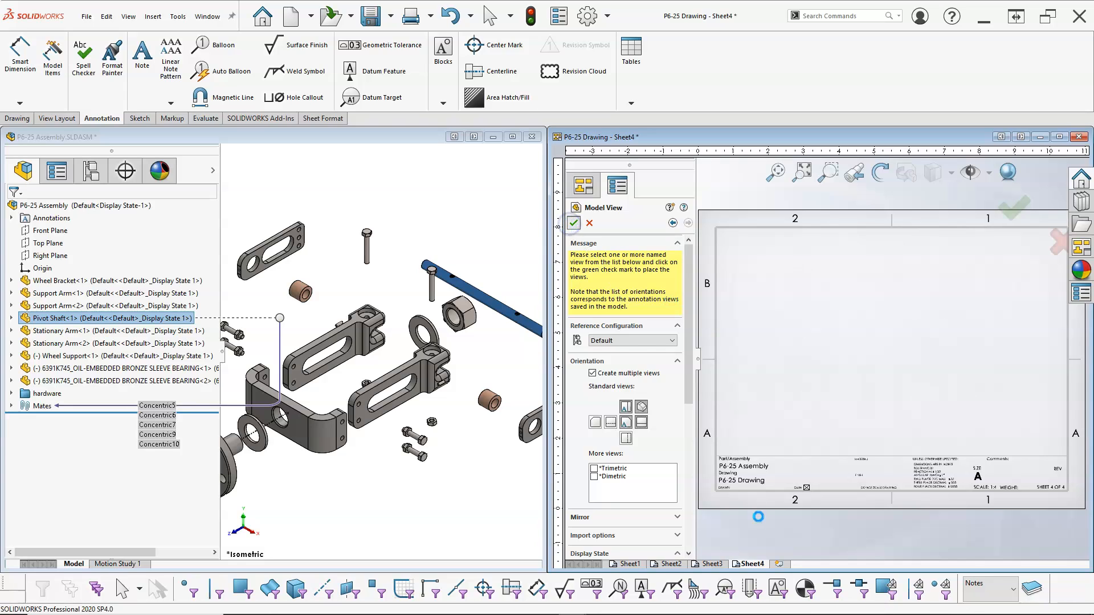
Add a fifth sheet and drag the Stationary Arm onto it, placing its standard and isometric views.
{"action": "left_click", "coordinate": [779, 565]}
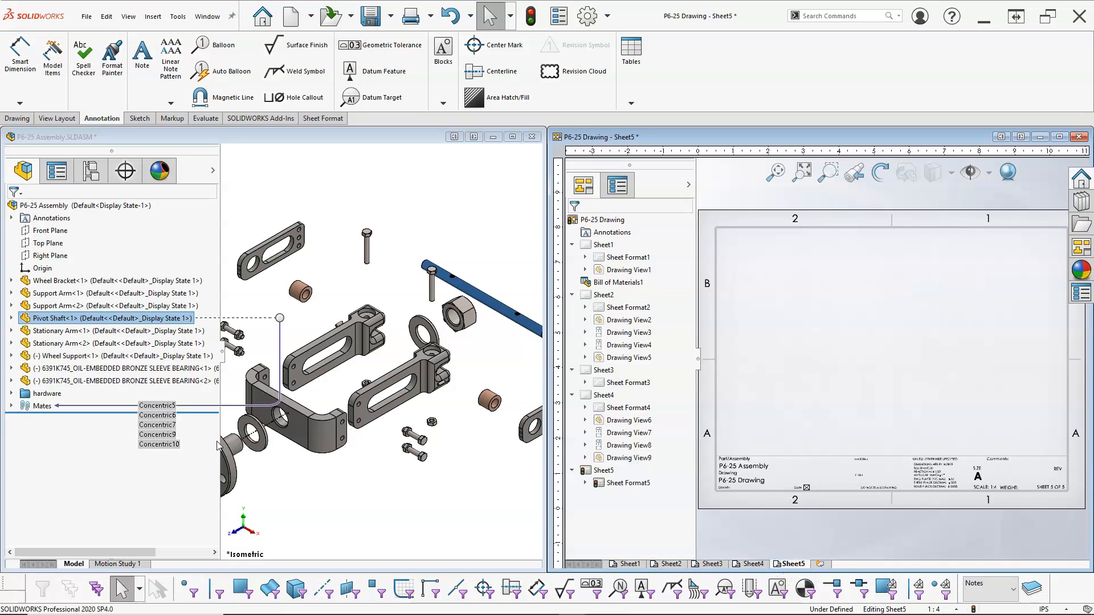
{"action": "mouse_move", "coordinate": [69, 333]}
{"action": "left_mouse_down"}
{"action": "mouse_move", "coordinate": [354, 357]}
{"action": "mouse_move", "coordinate": [831, 367]}
{"action": "left_mouse_up"}
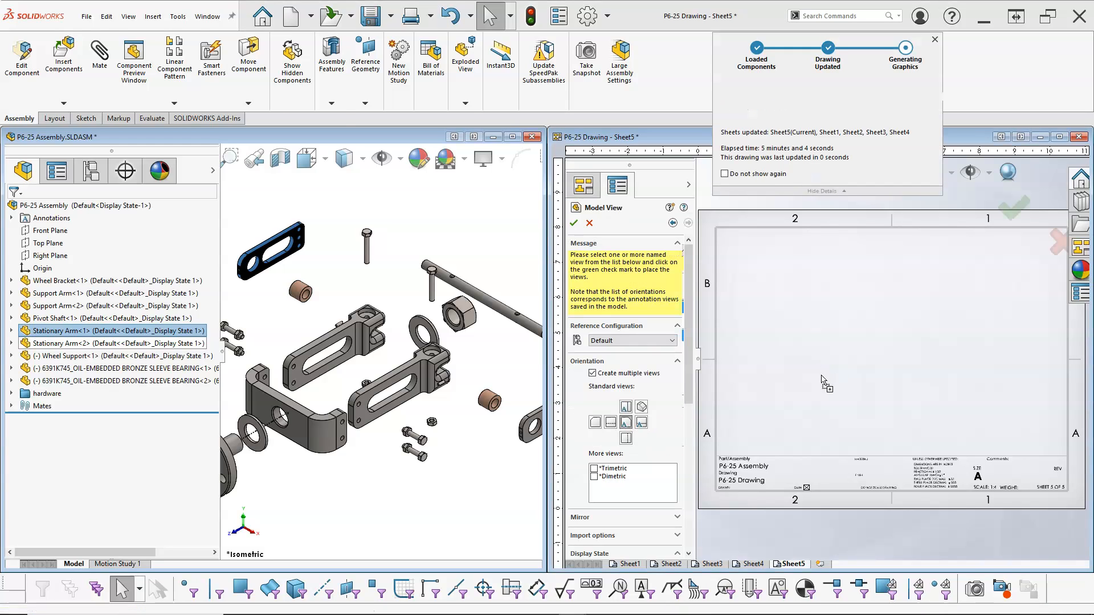
{"action": "left_click", "coordinate": [625, 408]}
{"action": "left_click", "coordinate": [641, 408]}
{"action": "left_click", "coordinate": [641, 421]}
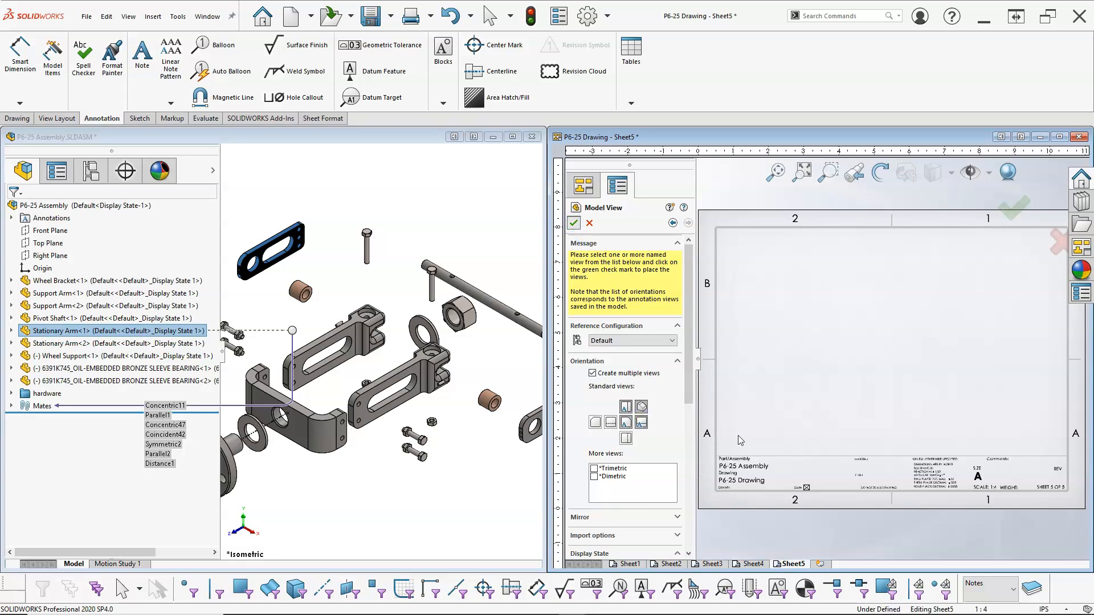
{"action": "left_click", "coordinate": [574, 224]}
Add a sixth sheet and drag the Wheel Support onto it, placing its standard and isometric views.
{"action": "left_click", "coordinate": [819, 564]}
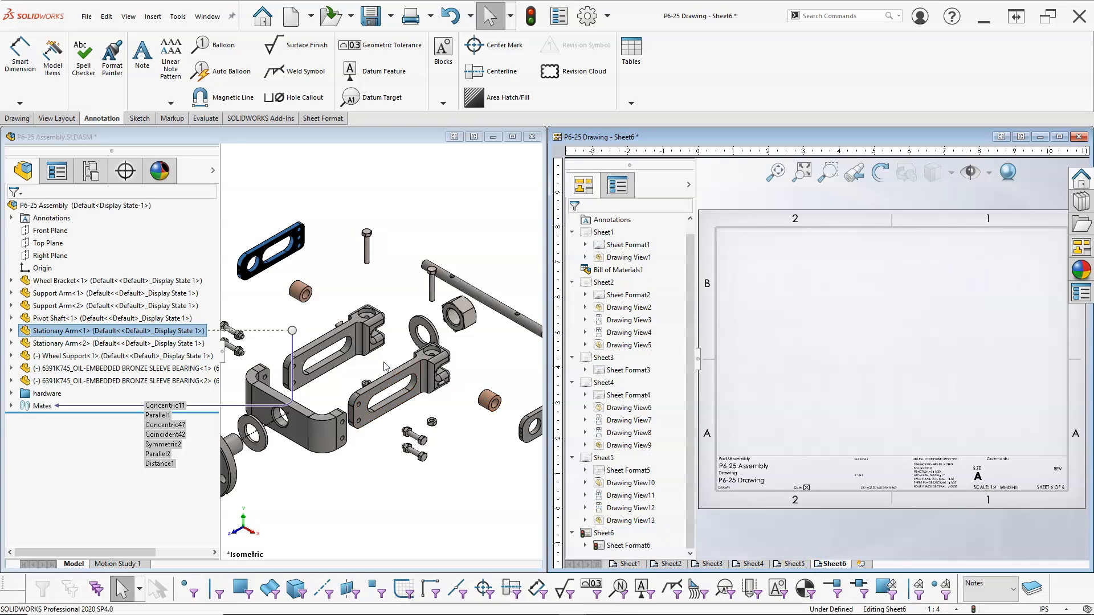
{"action": "left_click", "coordinate": [108, 343]}
{"action": "left_click_drag", "start_coordinate": [80, 355], "coordinate": [766, 355]}
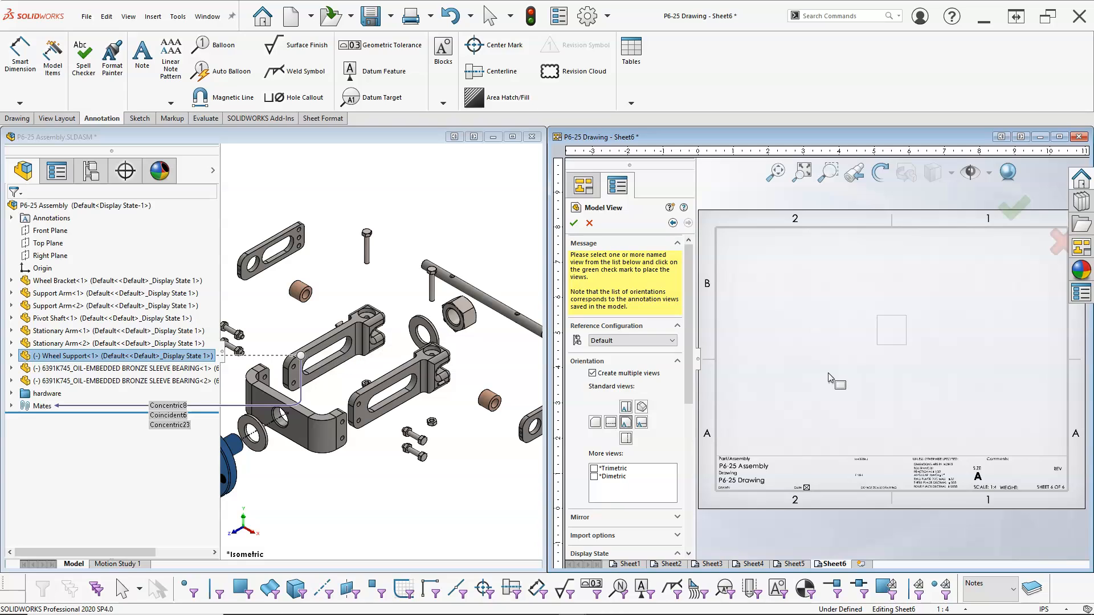
{"action": "left_click", "coordinate": [627, 407]}
{"action": "left_click", "coordinate": [642, 407]}
{"action": "left_click", "coordinate": [641, 422]}
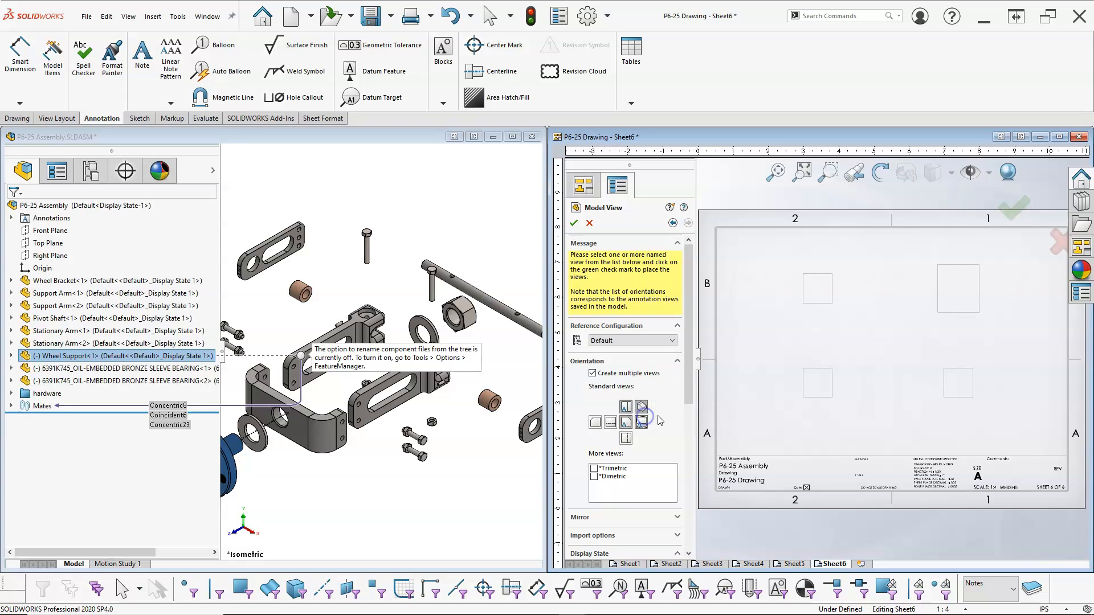
{"action": "left_click", "coordinate": [573, 223]}
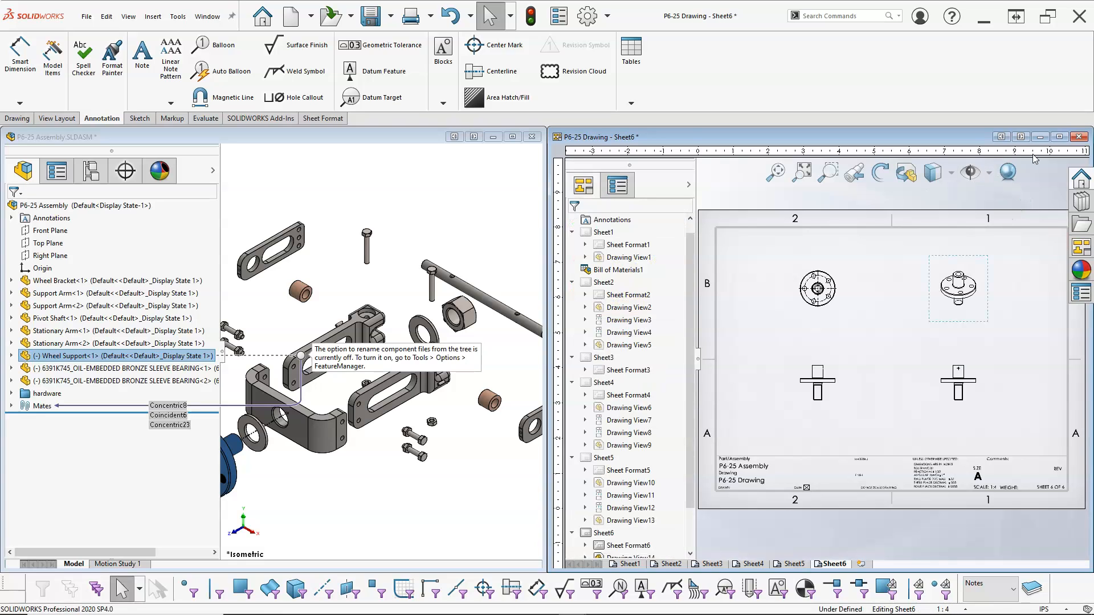
Maximize the drawing window and add a seventh sheet.
{"action": "left_click", "coordinate": [1060, 137]}
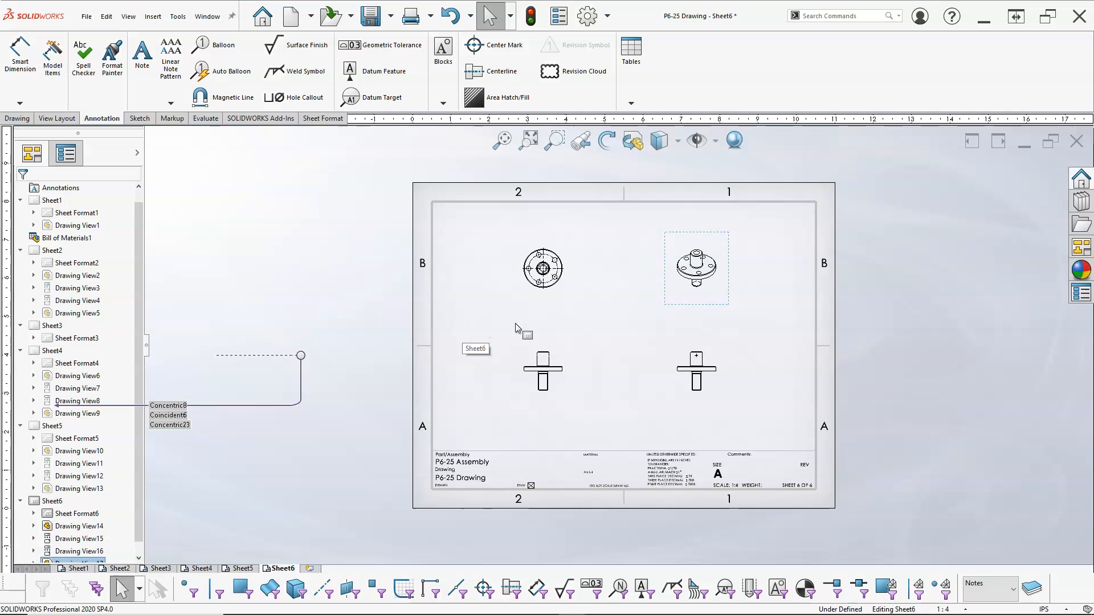
{"action": "scroll", "coordinate": [558, 306], "scroll_direction": "down", "scroll_amount": 2}
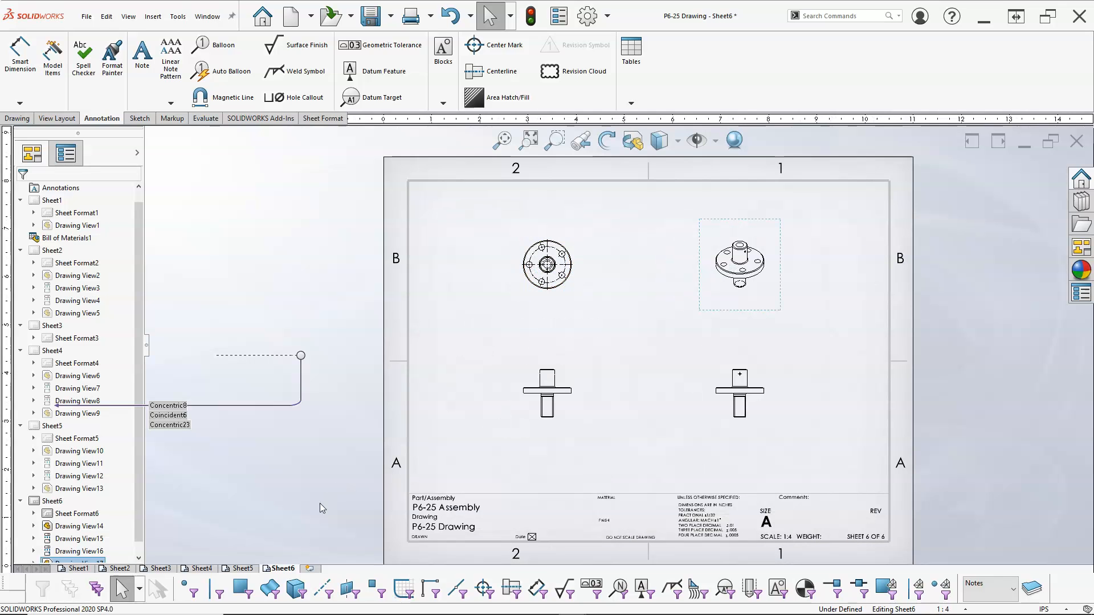
{"action": "left_click", "coordinate": [309, 568]}
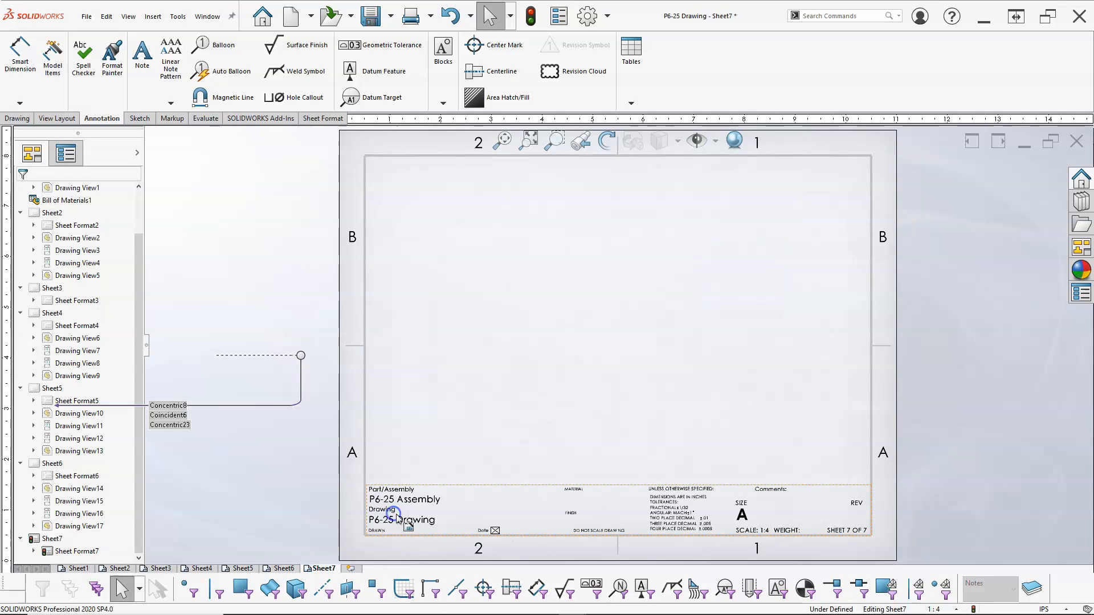
Load the Wheel Bracket part into the View Palette with its Default configuration and display state.
{"action": "left_click", "coordinate": [1081, 247]}
{"action": "left_click", "coordinate": [1005, 133]}
{"action": "left_click", "coordinate": [1022, 132]}
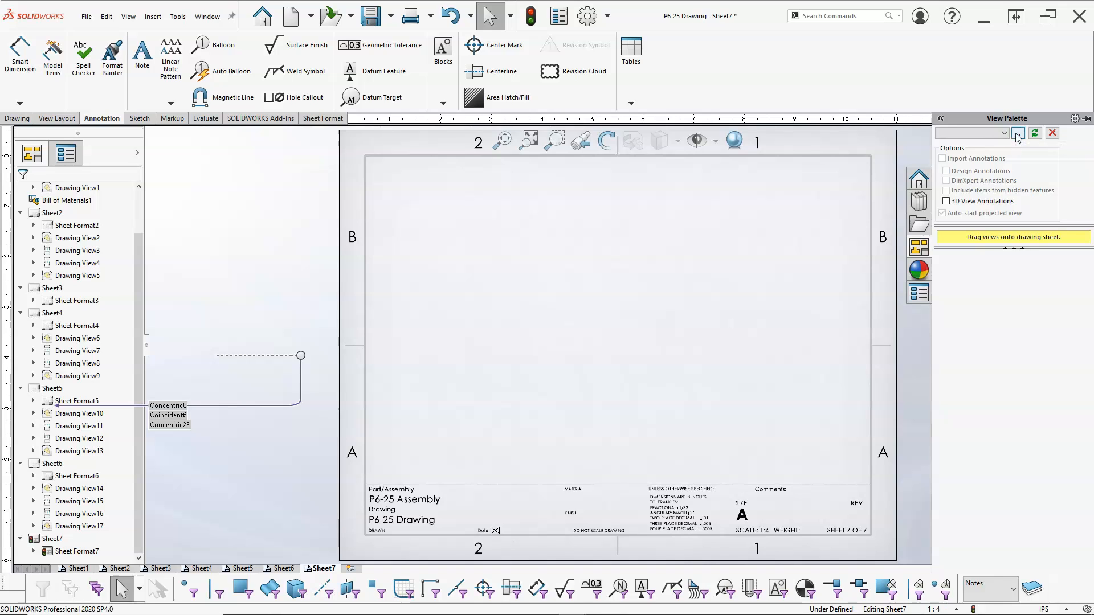
{"action": "left_click", "coordinate": [1018, 134]}
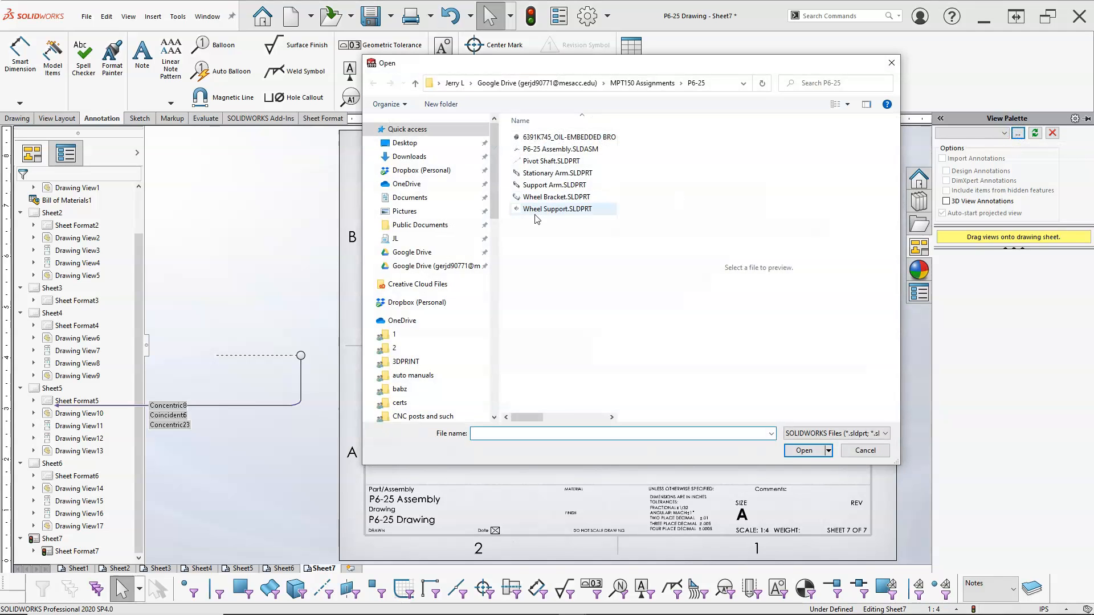
{"action": "left_click", "coordinate": [553, 197]}
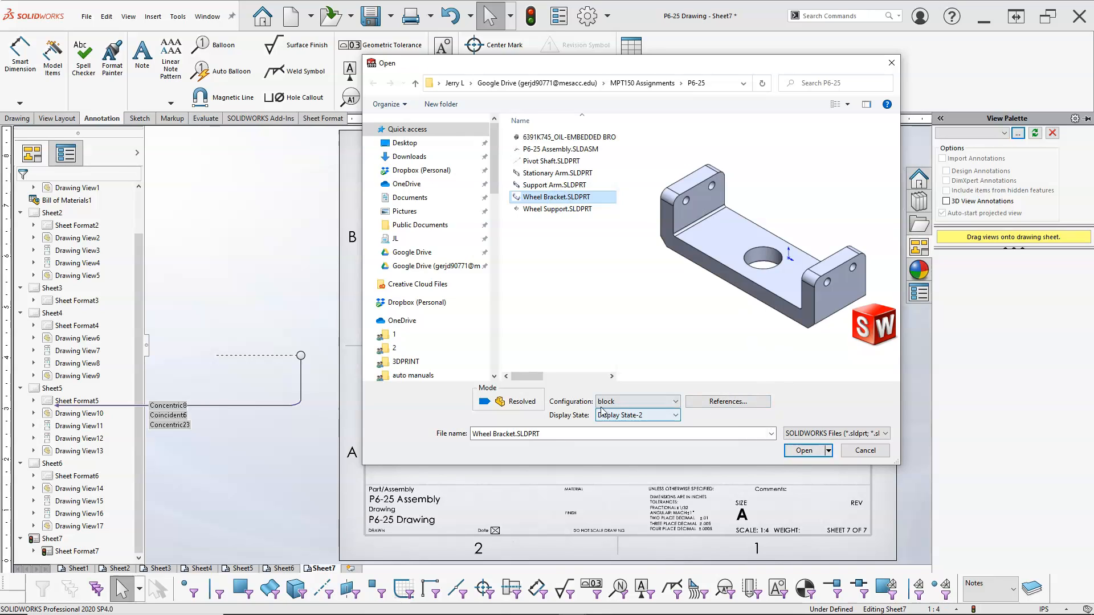
{"action": "left_click", "coordinate": [674, 402]}
{"action": "left_click", "coordinate": [635, 422]}
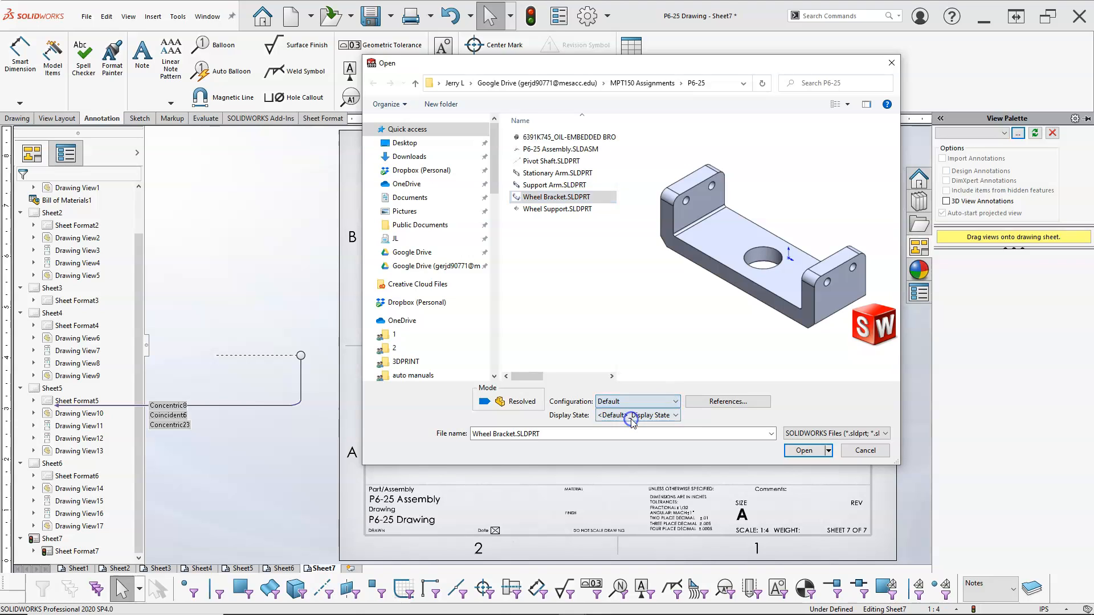
{"action": "left_click", "coordinate": [803, 451]}
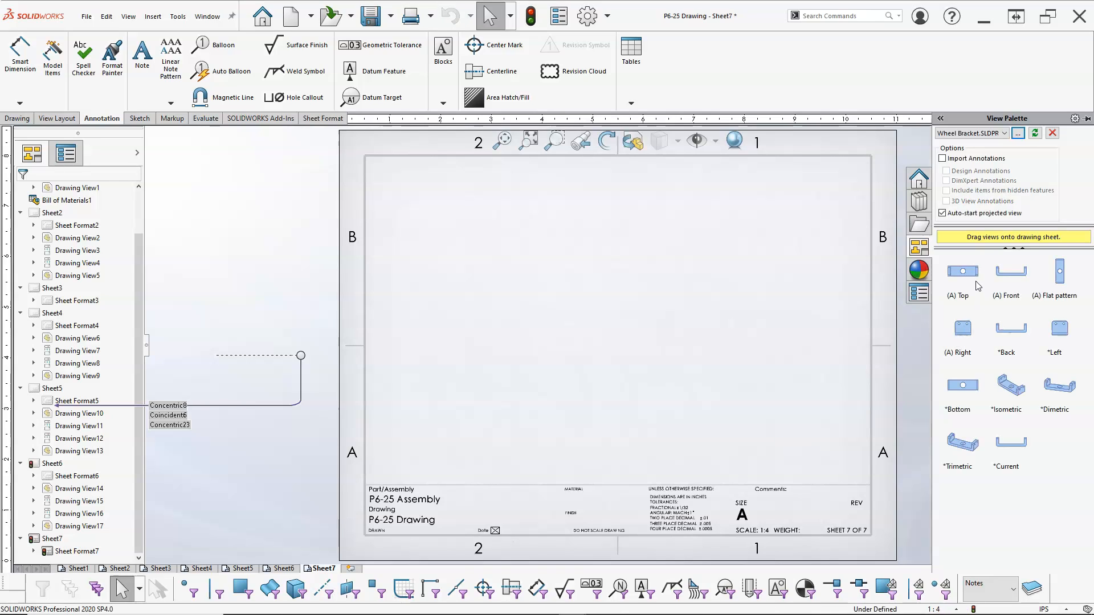
Place the Wheel Bracket's Top view from the palette, then project front, right and isometric views from it.
{"action": "left_click", "coordinate": [976, 280]}
{"action": "left_click_drag", "start_coordinate": [916, 288], "coordinate": [478, 405]}
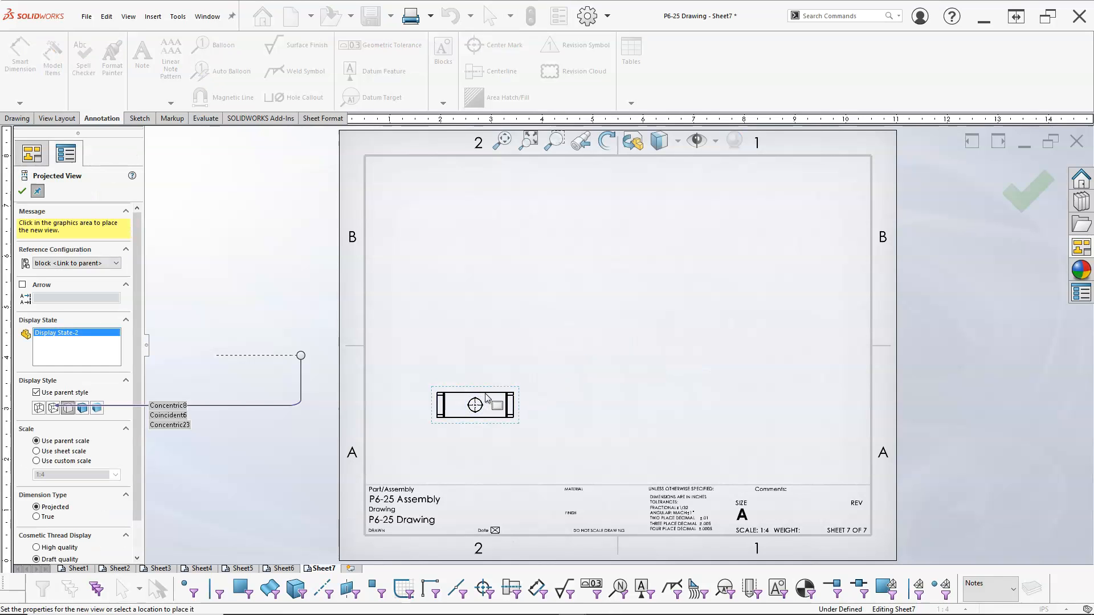
{"action": "left_click", "coordinate": [504, 345]}
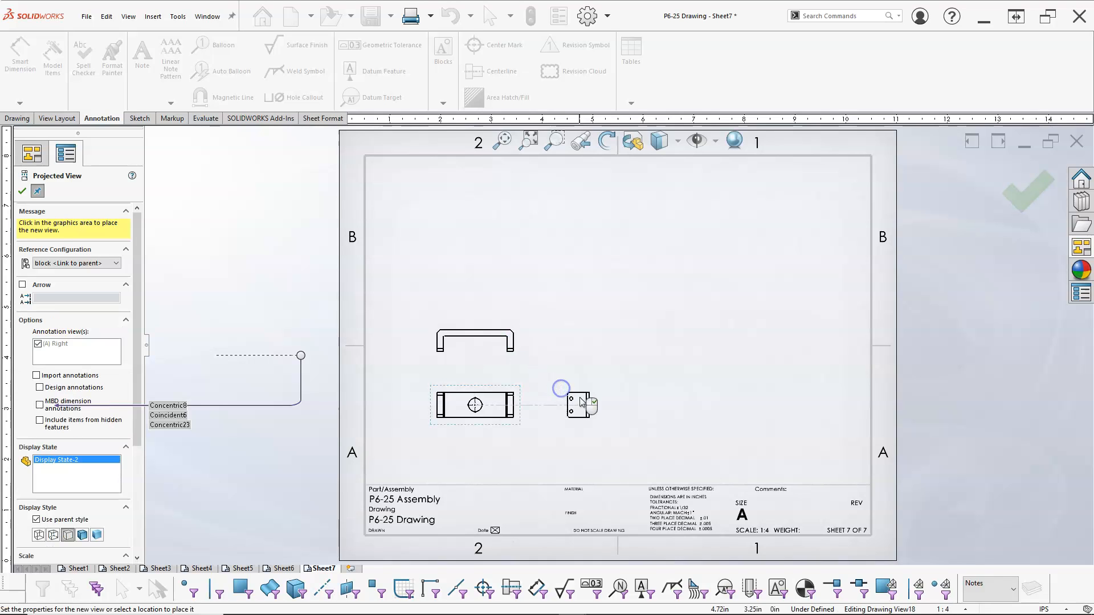
{"action": "left_click", "coordinate": [579, 396]}
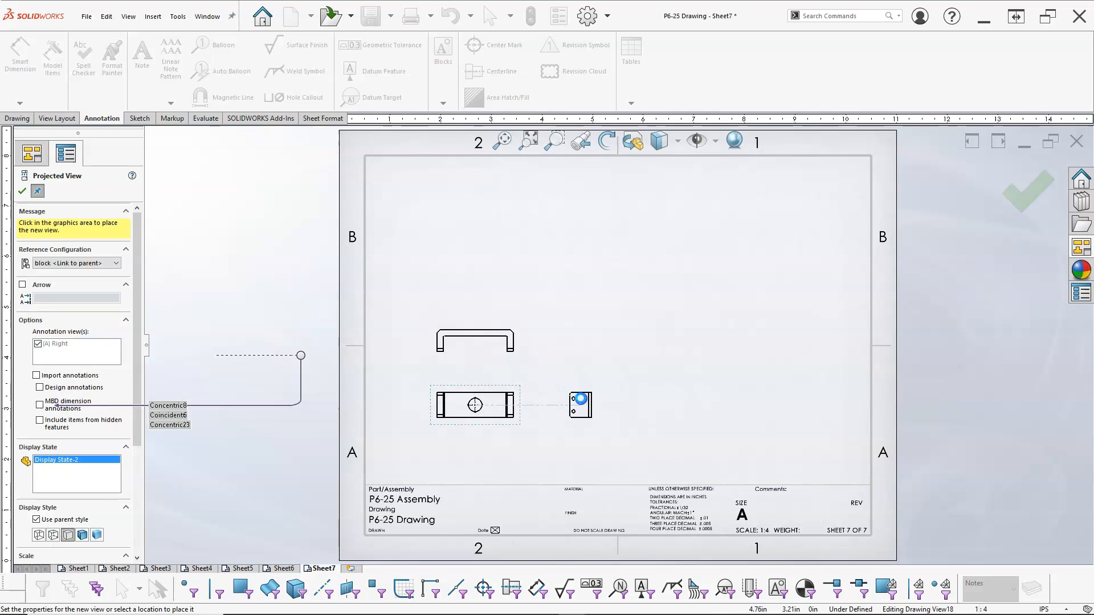
{"action": "left_click", "coordinate": [601, 348]}
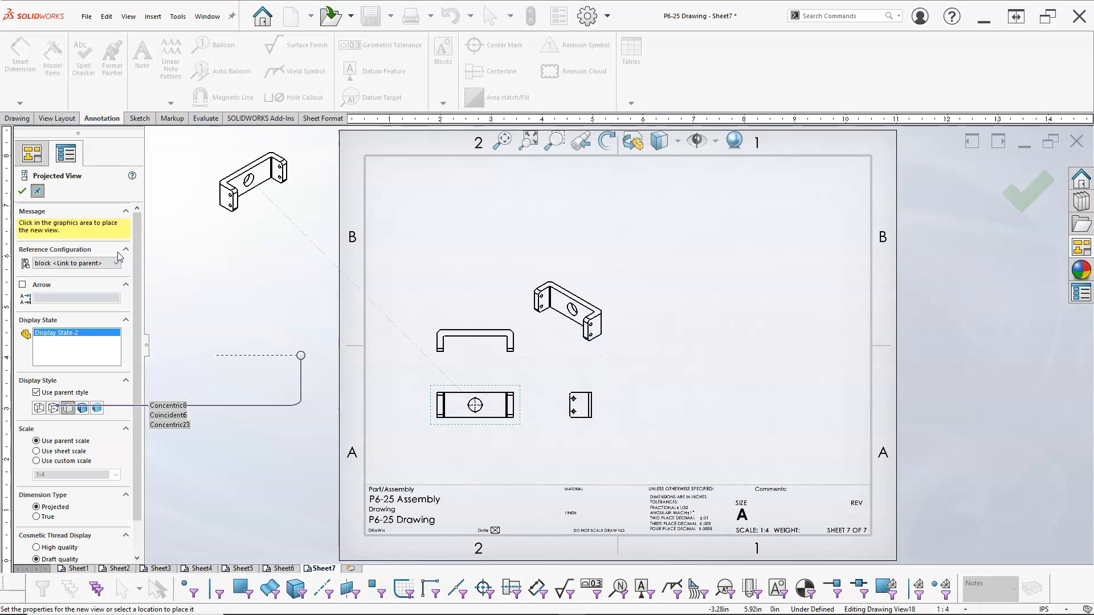
{"action": "left_click", "coordinate": [22, 192]}
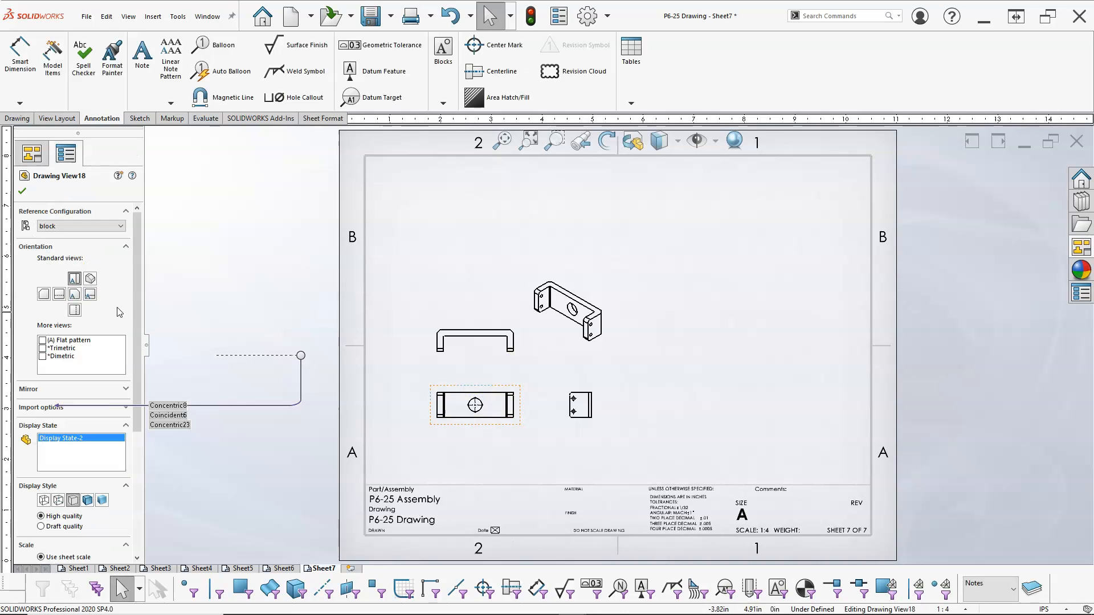
Change the Wheel Bracket top view's reference configuration to Default.
{"action": "left_click", "coordinate": [121, 227]}
{"action": "left_click", "coordinate": [74, 237]}
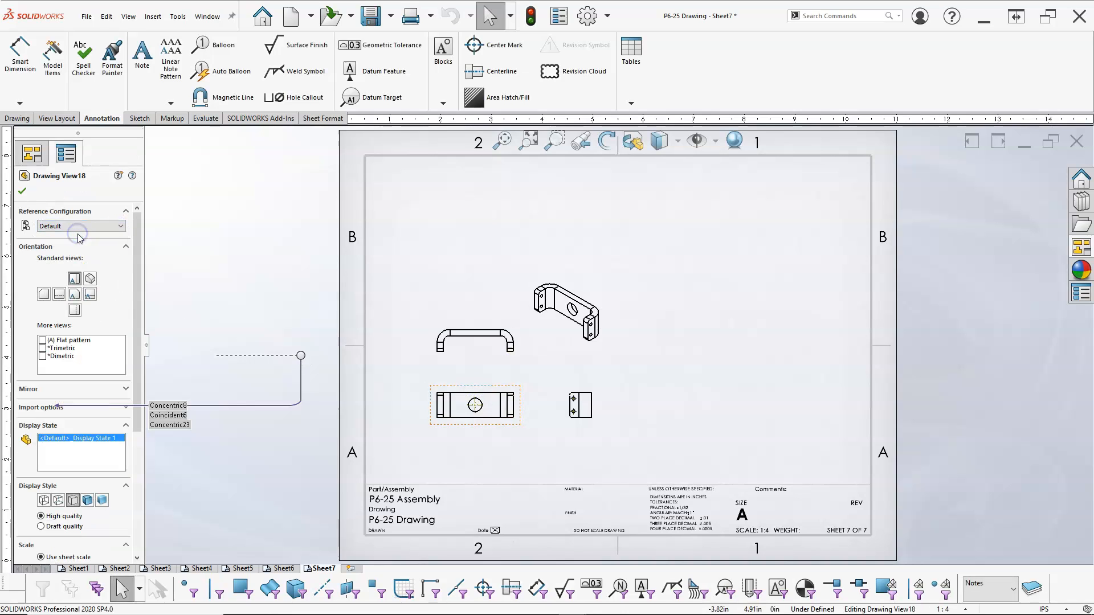
{"action": "left_click", "coordinate": [23, 191]}
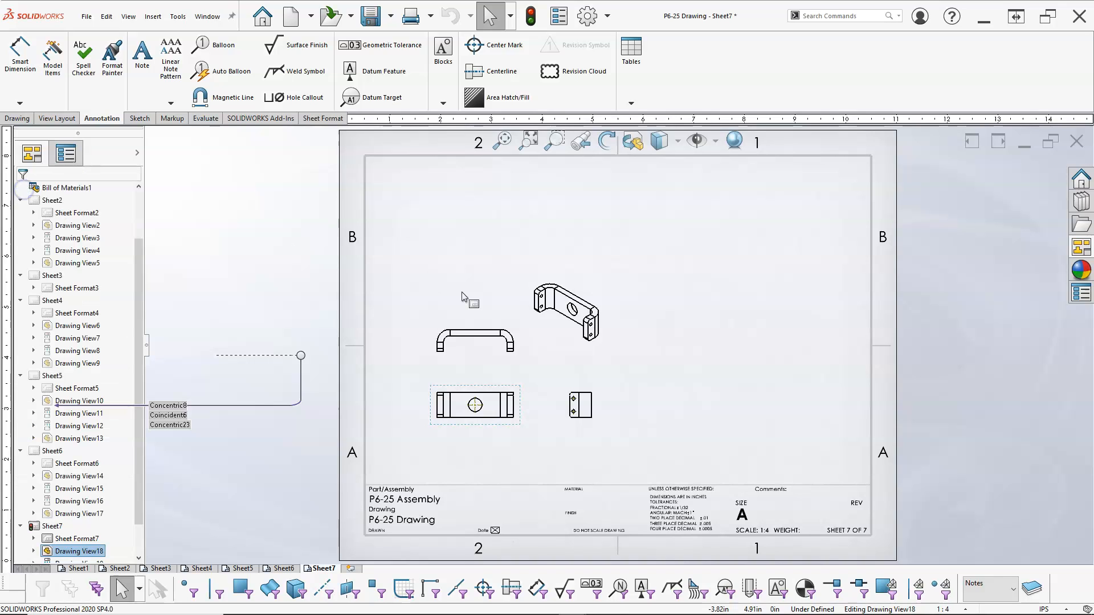
Delete the center marks from the Wheel Bracket's top and right views, then fit the sheet to the window.
{"action": "left_click", "coordinate": [645, 348]}
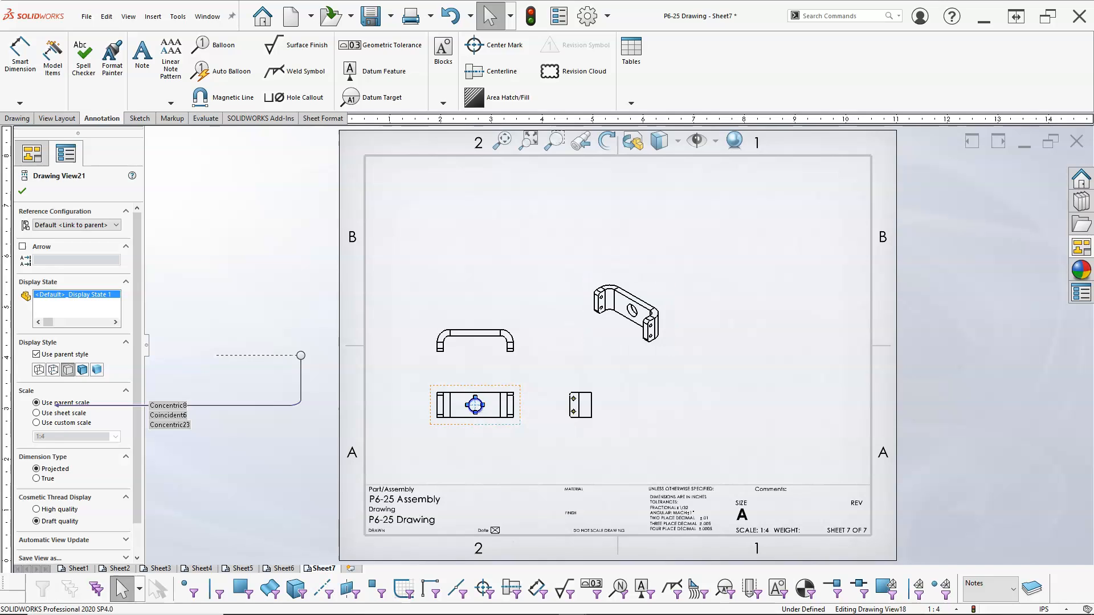
{"action": "left_click", "coordinate": [474, 405]}
{"action": "key", "text": "Delete"}
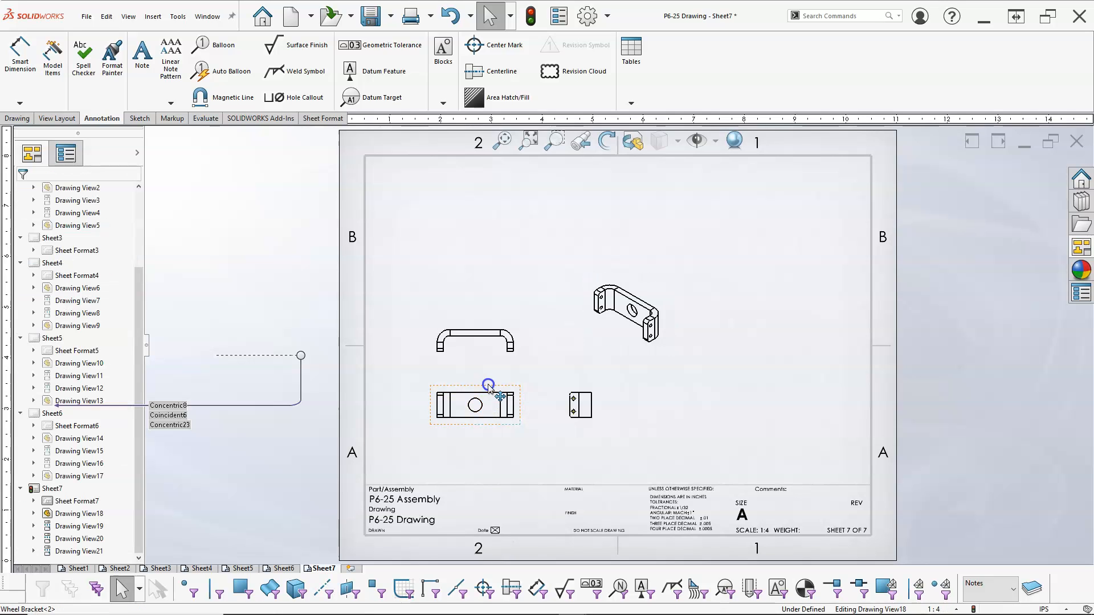
{"action": "left_click", "coordinate": [498, 393]}
{"action": "scroll", "coordinate": [573, 414], "scroll_direction": "down", "scroll_amount": 3}
{"action": "scroll", "coordinate": [572, 414], "scroll_direction": "down", "scroll_amount": 3}
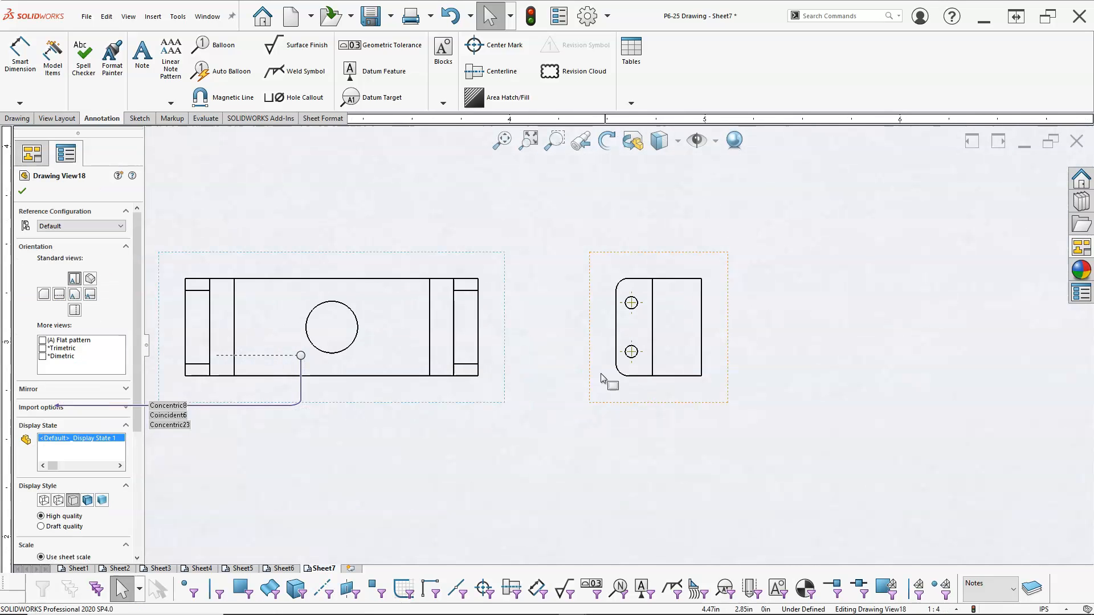
{"action": "left_click", "coordinate": [632, 302]}
{"action": "key", "text": "Delete"}
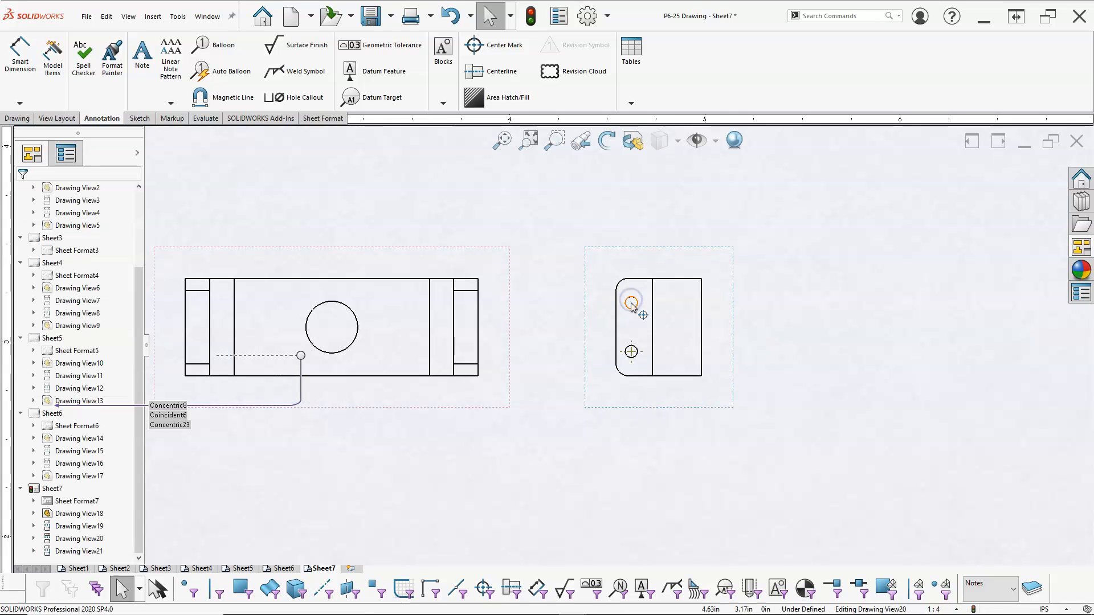
{"action": "left_click", "coordinate": [631, 352]}
{"action": "key", "text": "Delete"}
{"action": "key", "text": "f"}
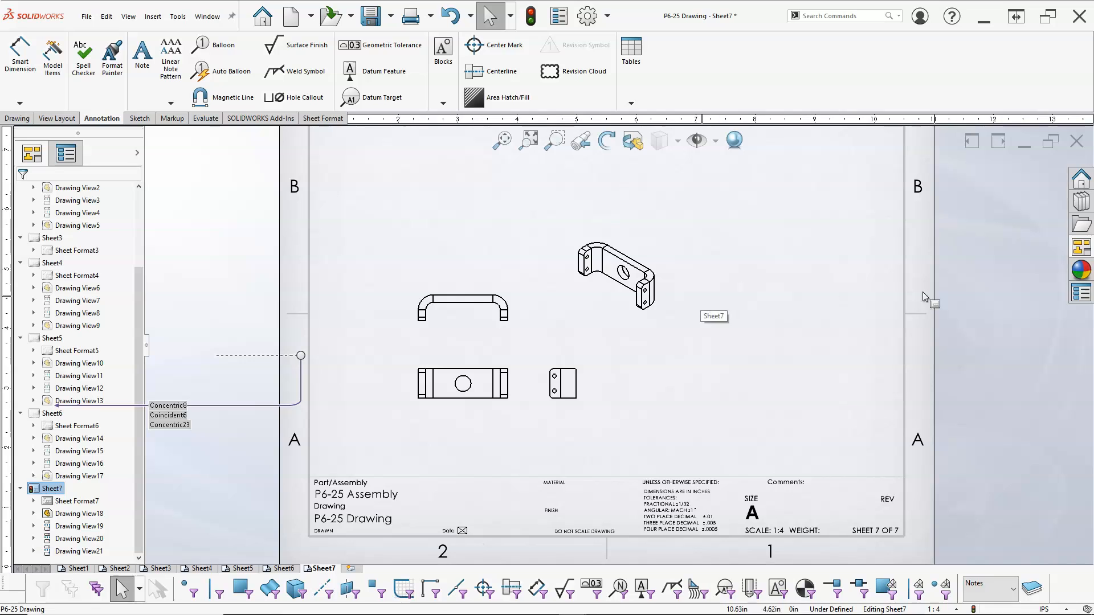
Place a Wheel Bracket view from the palette and set it to the DefaultSM-FLAT-PATTERN configuration with Flat pattern orientation.
{"action": "left_click", "coordinate": [1081, 247]}
{"action": "left_click_drag", "start_coordinate": [1066, 282], "coordinate": [810, 278]}
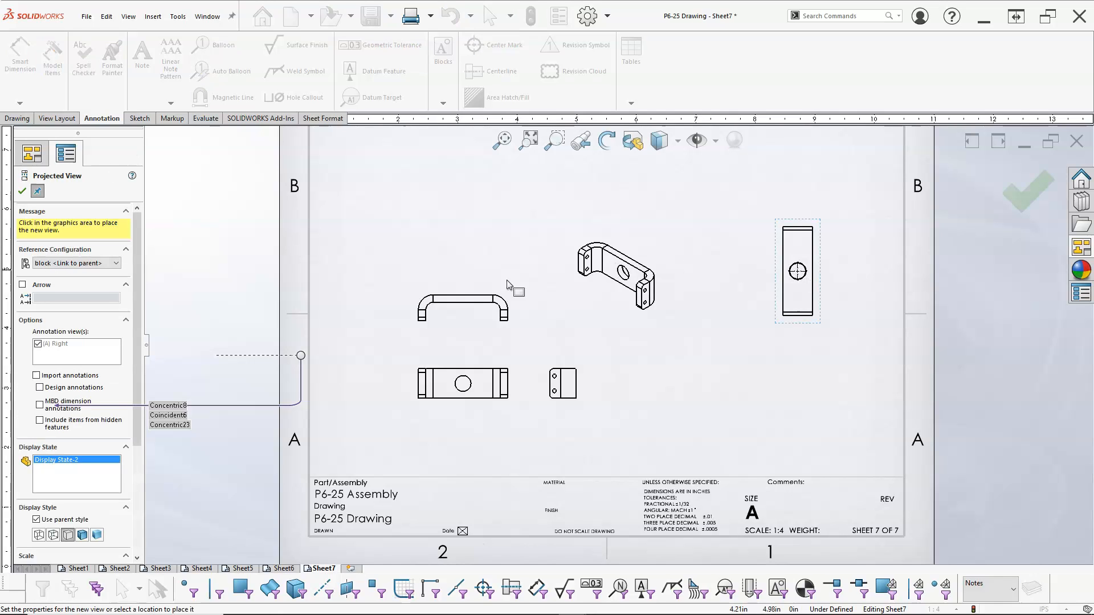
{"action": "left_click", "coordinate": [77, 263]}
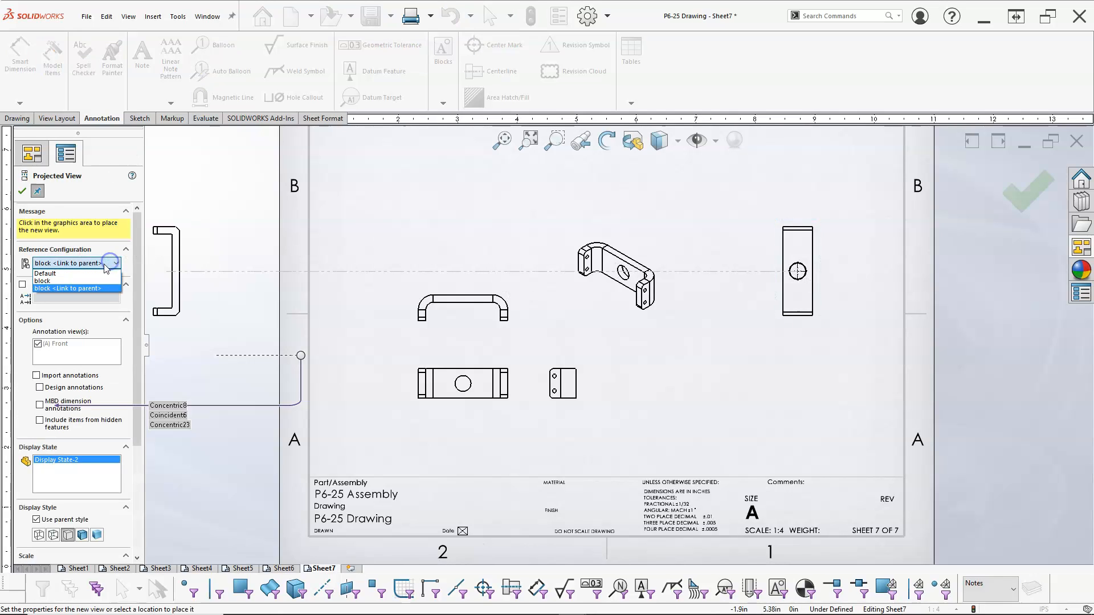
{"action": "left_click", "coordinate": [79, 274]}
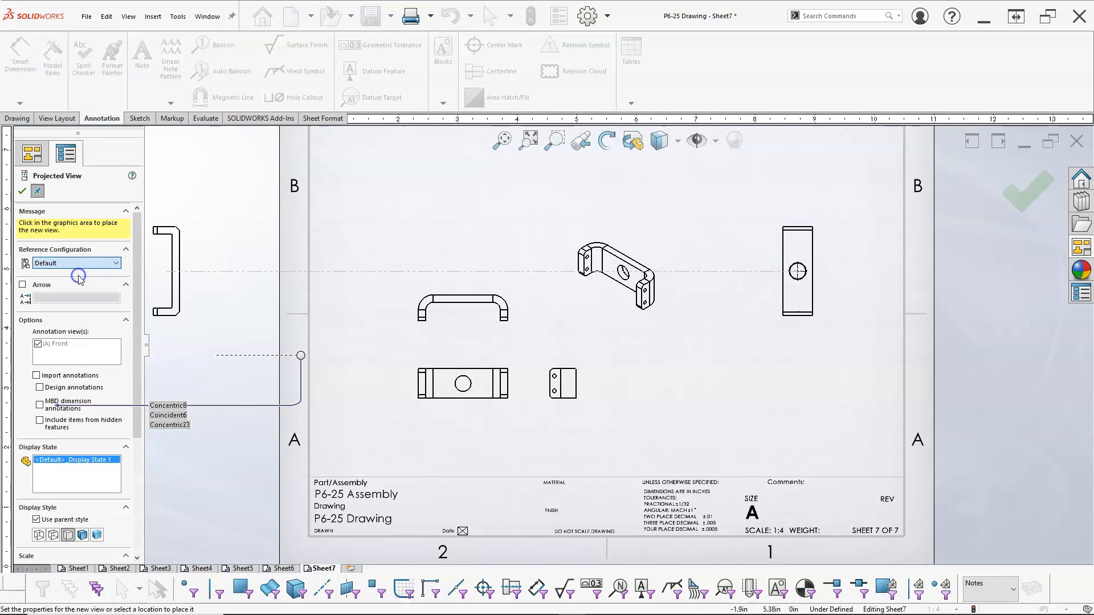
{"action": "left_click", "coordinate": [22, 191]}
{"action": "left_click", "coordinate": [785, 219]}
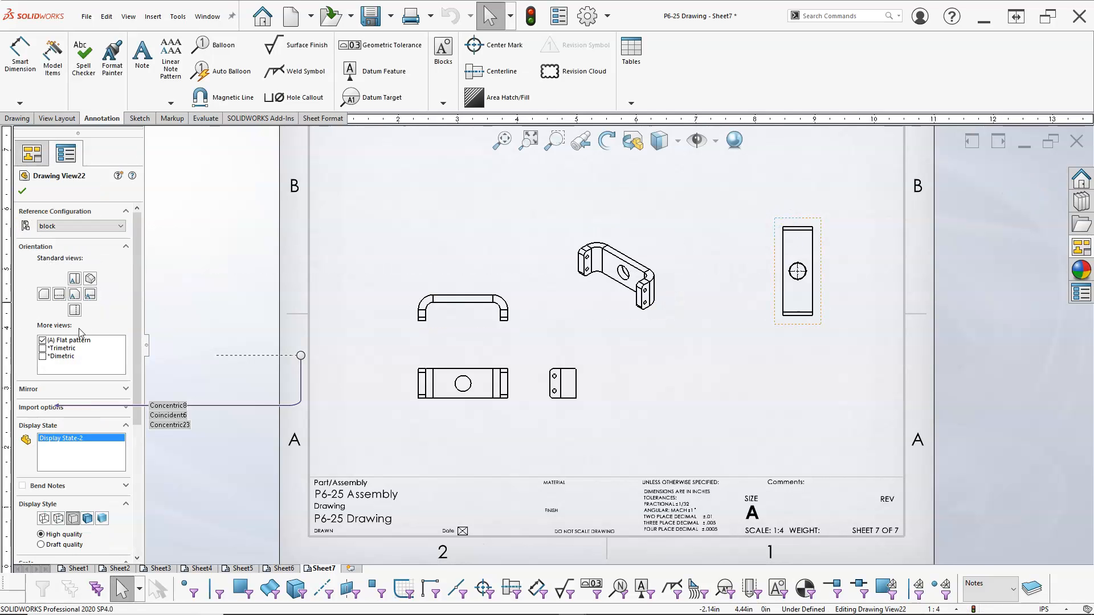
{"action": "left_click", "coordinate": [798, 328]}
{"action": "left_click", "coordinate": [796, 321]}
{"action": "left_click", "coordinate": [109, 226]}
{"action": "left_click", "coordinate": [90, 234]}
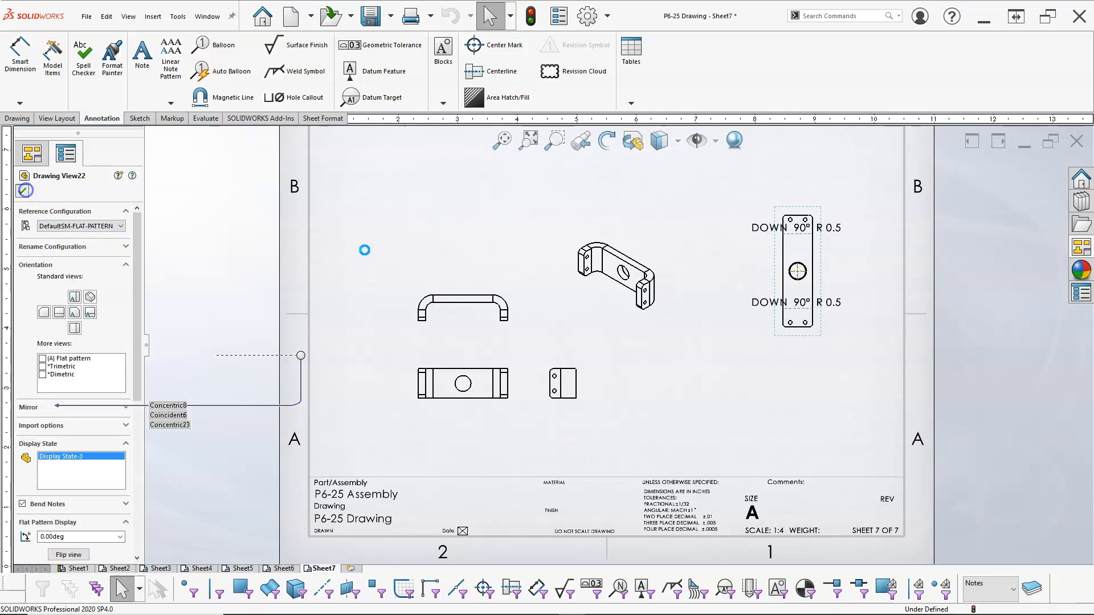
{"action": "left_click", "coordinate": [25, 191]}
Move the flat pattern's bend notes and try other standard orientations for the view.
{"action": "left_click_drag", "start_coordinate": [820, 279], "coordinate": [793, 306]}
{"action": "left_click_drag", "start_coordinate": [808, 254], "coordinate": [871, 251]}
{"action": "left_click_drag", "start_coordinate": [807, 329], "coordinate": [874, 328]}
{"action": "left_click", "coordinate": [793, 301]}
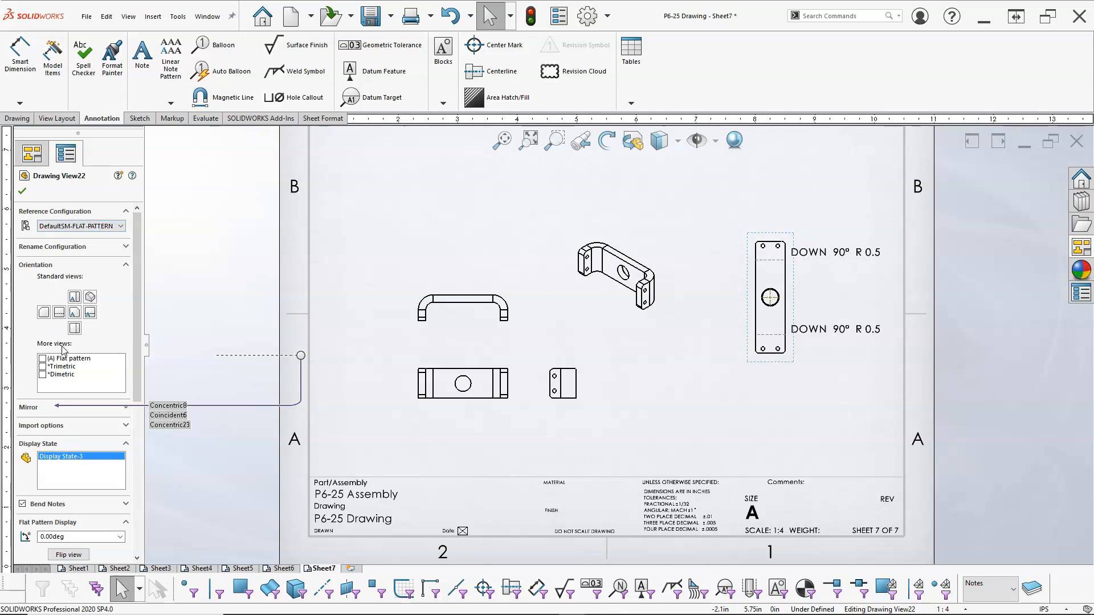
{"action": "left_click", "coordinate": [75, 315]}
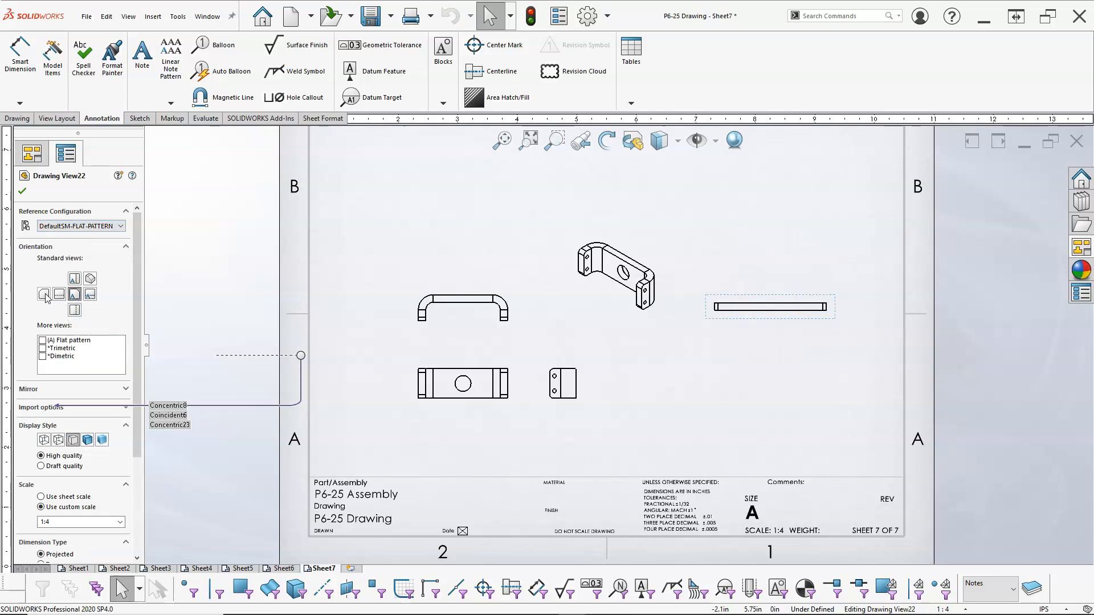
{"action": "left_click", "coordinate": [60, 295]}
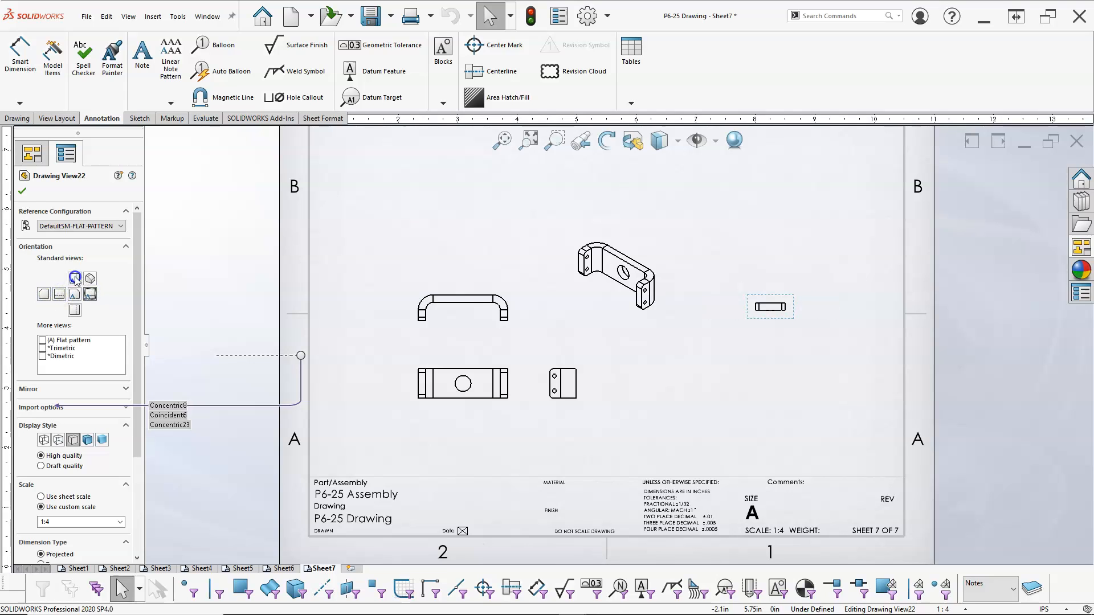
{"action": "left_click", "coordinate": [74, 278]}
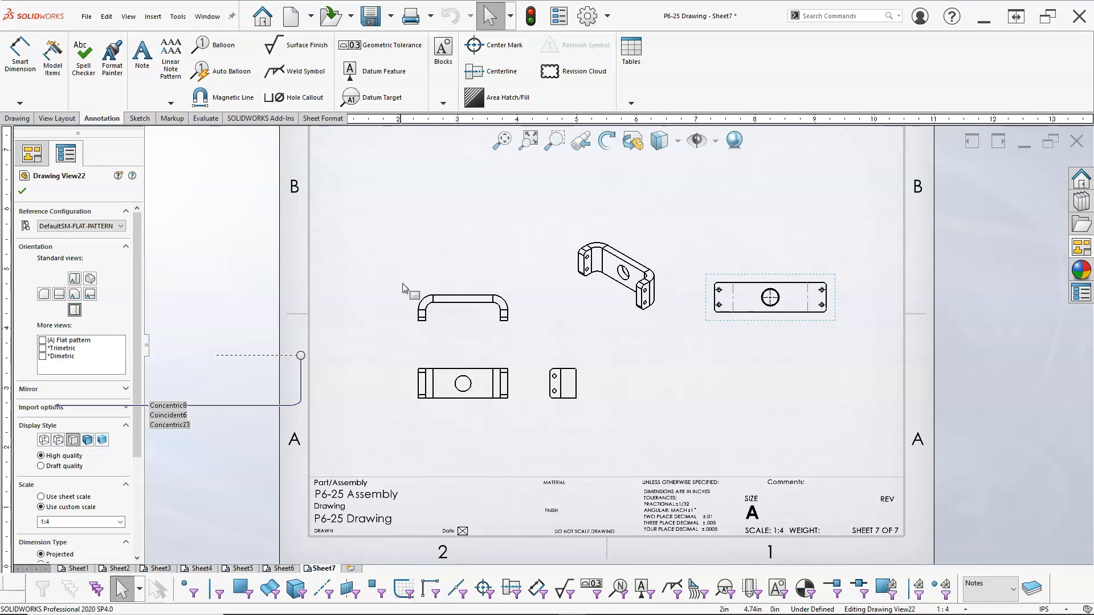
{"action": "left_click", "coordinate": [414, 252]}
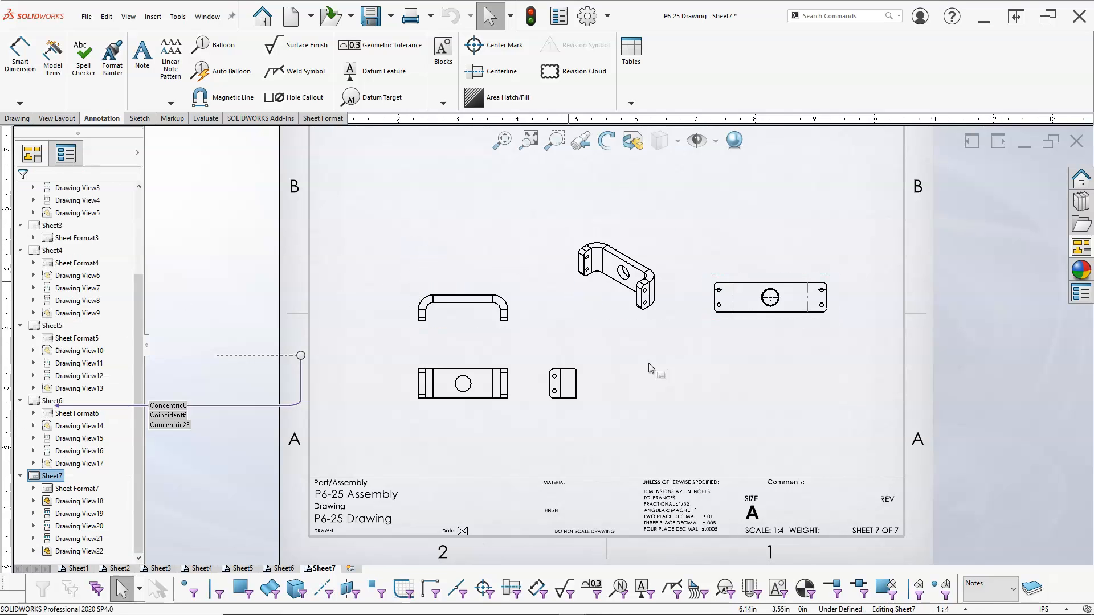
Delete the flat pattern drawing view.
{"action": "left_click", "coordinate": [768, 277]}
{"action": "key", "text": "Delete"}
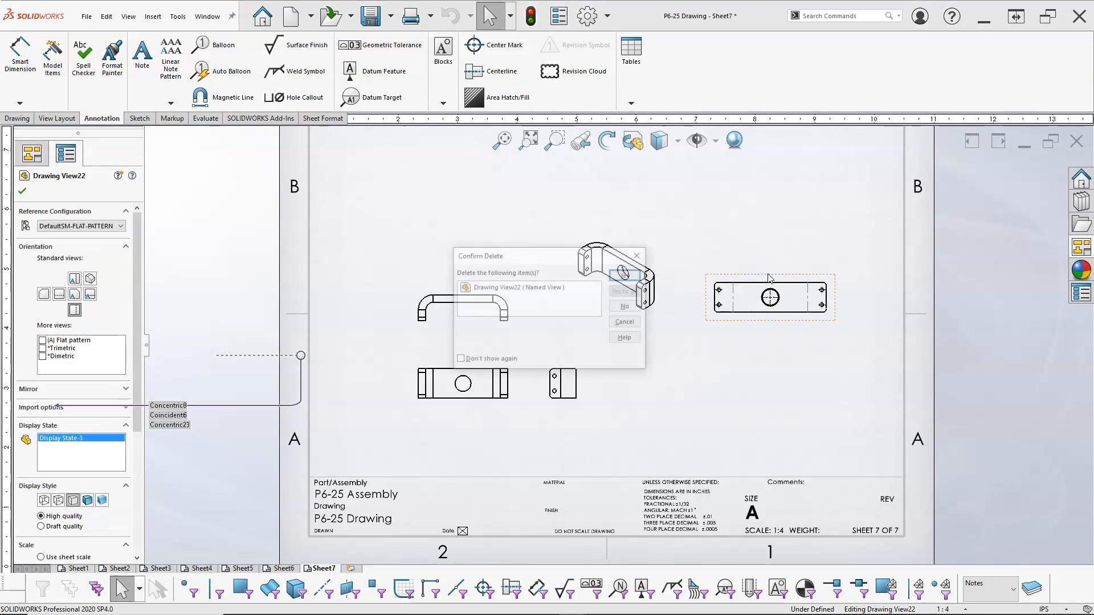
{"action": "left_click", "coordinate": [627, 275]}
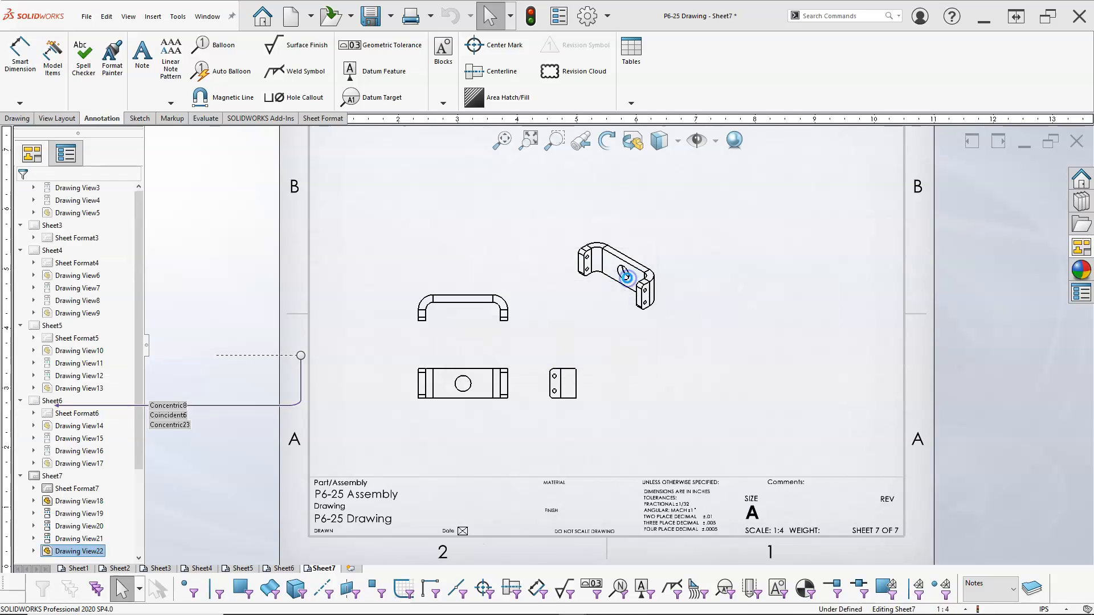
Copy the Wheel Bracket top view and paste the copy at the sheet's right side.
{"action": "left_click", "coordinate": [1073, 249]}
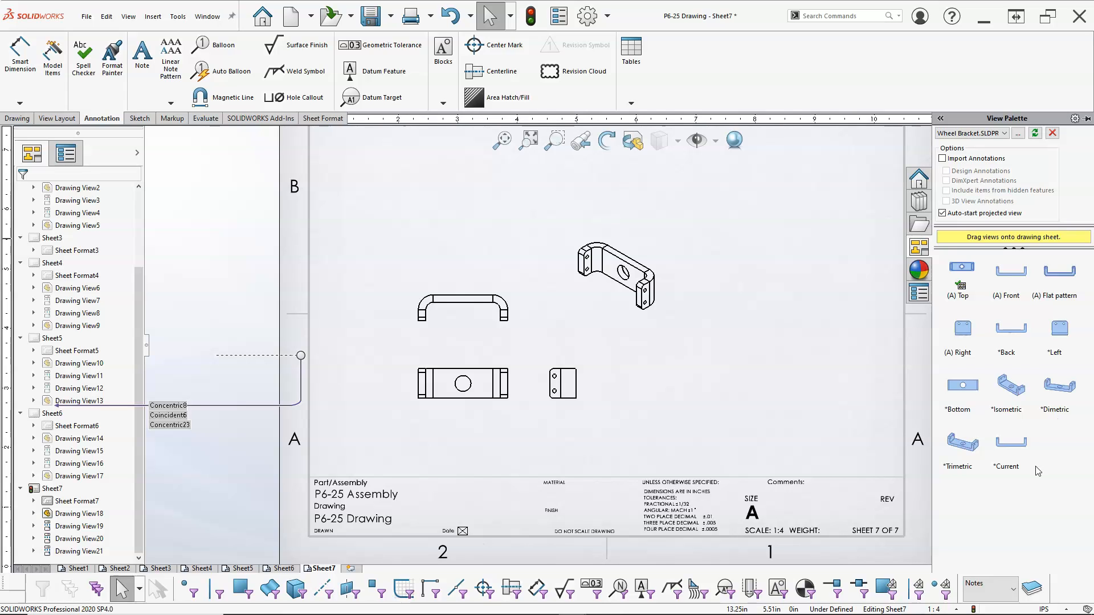
{"action": "left_click", "coordinate": [747, 371]}
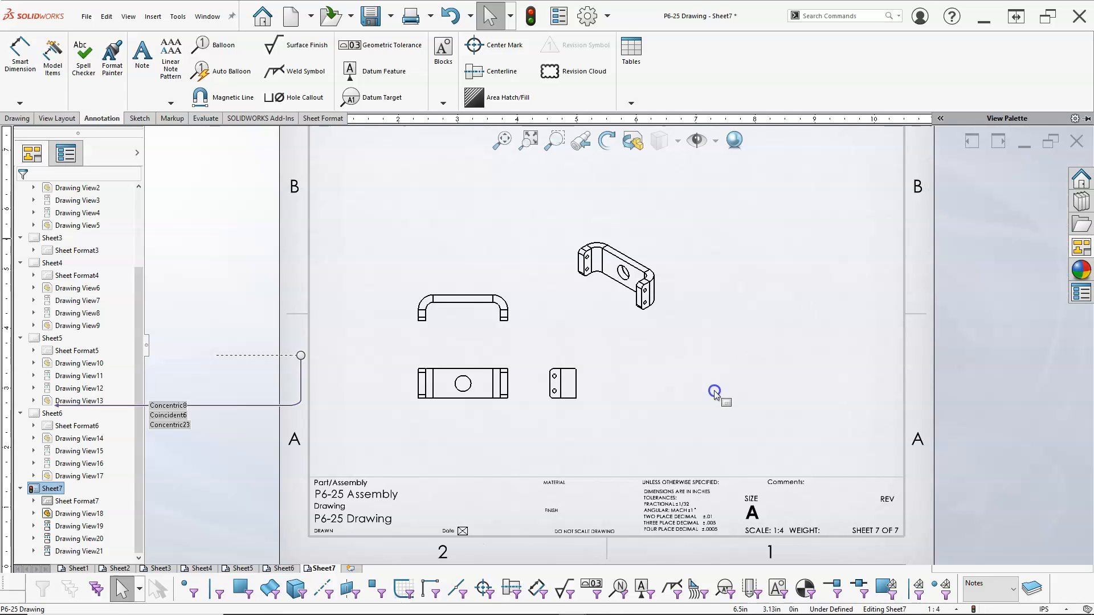
{"action": "left_click", "coordinate": [454, 362]}
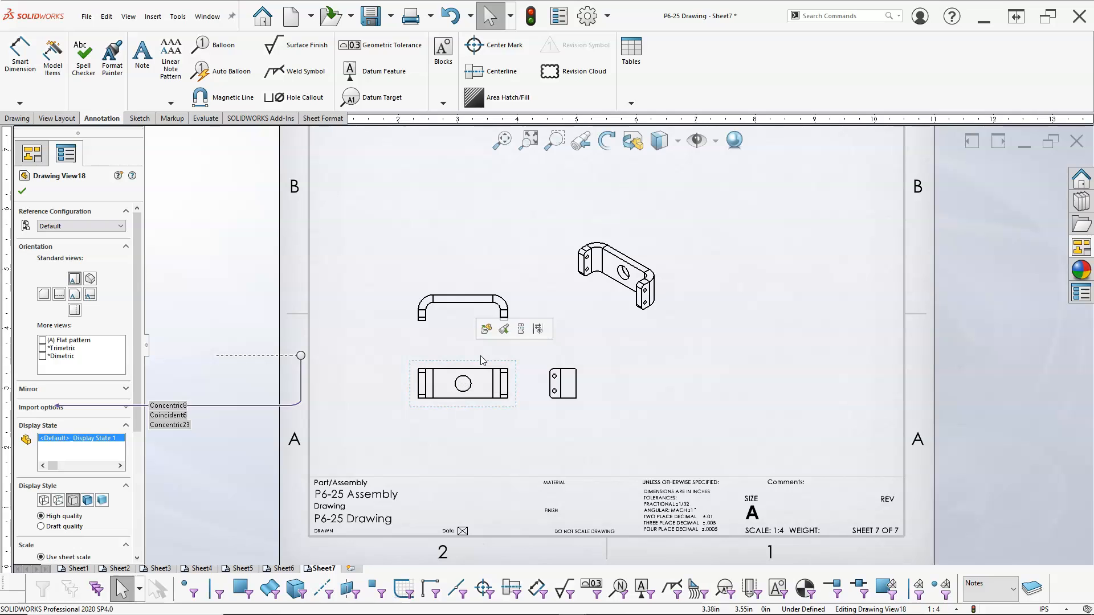
{"action": "left_click", "coordinate": [772, 274]}
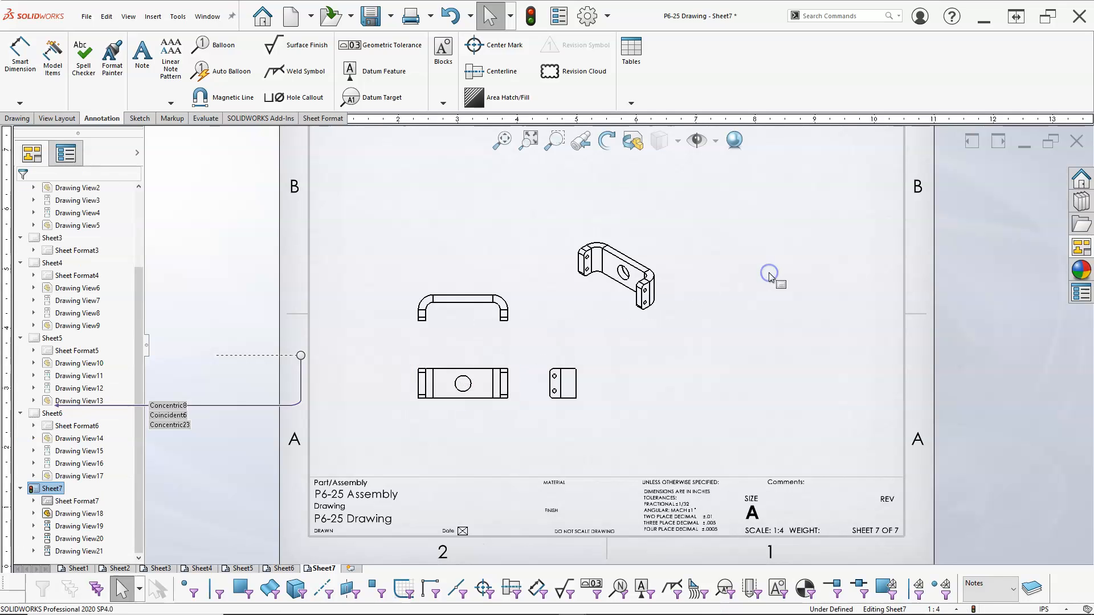
{"action": "key", "text": "ctrl+v"}
{"action": "left_click", "coordinate": [773, 250]}
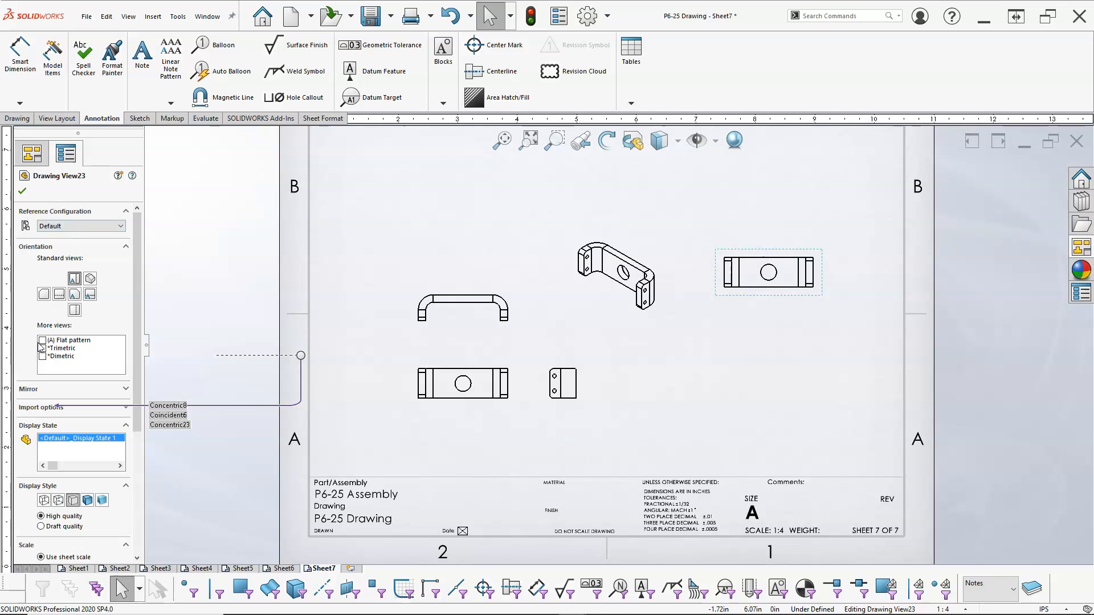
Set the pasted view's orientation to Flat pattern and move both bend notes to the right of it.
{"action": "left_click", "coordinate": [42, 340]}
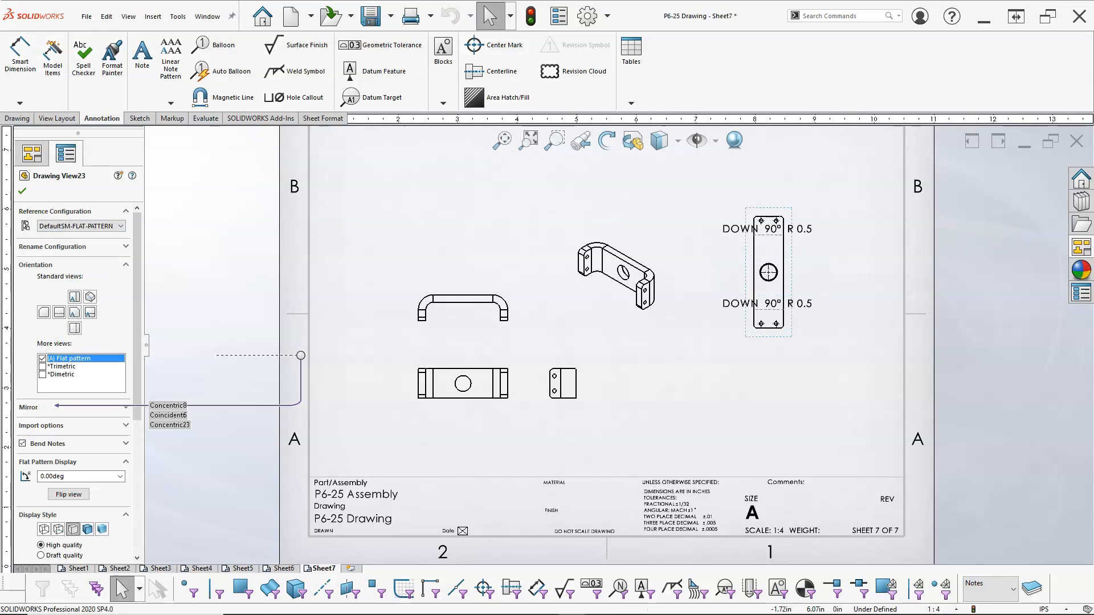
{"action": "left_click", "coordinate": [22, 193]}
{"action": "left_click_drag", "start_coordinate": [798, 228], "coordinate": [865, 233]}
{"action": "left_click_drag", "start_coordinate": [802, 303], "coordinate": [868, 311]}
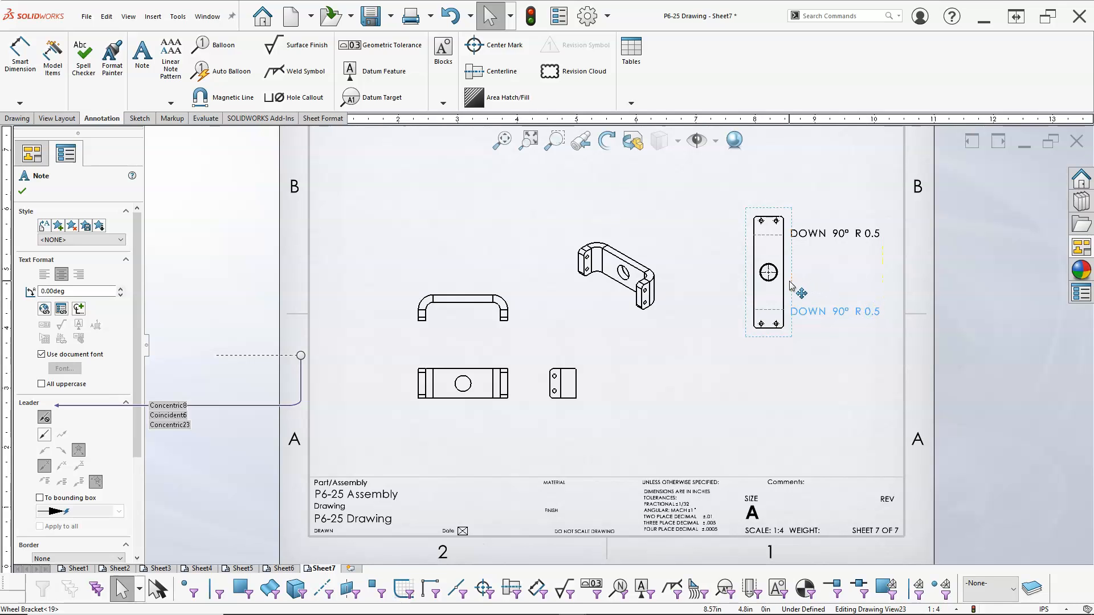
Move the flat pattern view lower and the Wheel Bracket front view higher on Sheet7.
{"action": "left_click_drag", "start_coordinate": [790, 285], "coordinate": [780, 334]}
{"action": "left_click", "coordinate": [746, 186]}
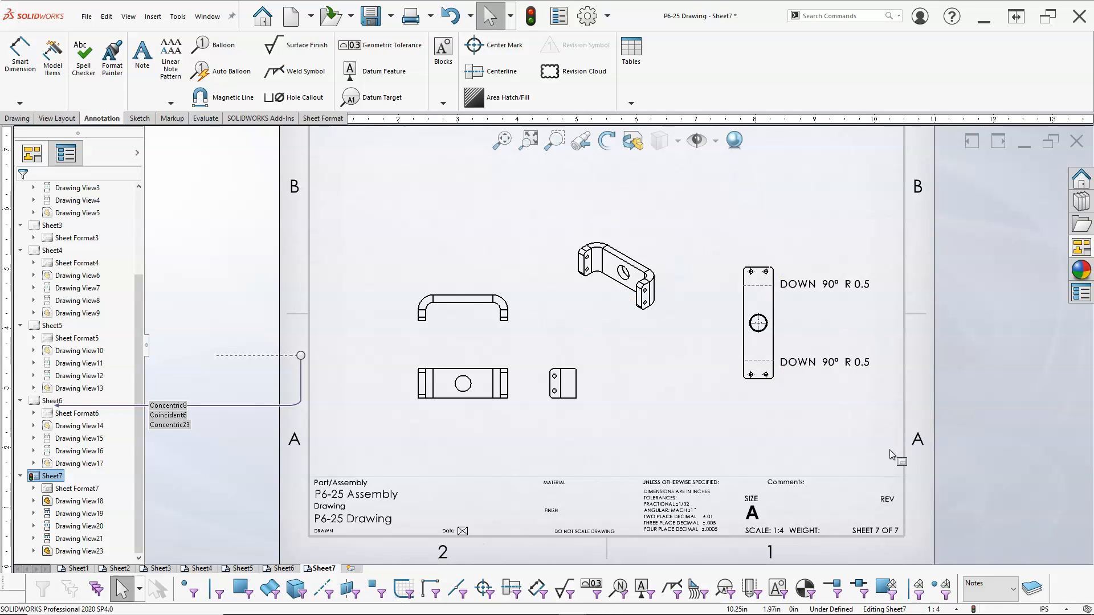
{"action": "left_click_drag", "start_coordinate": [448, 286], "coordinate": [446, 243]}
{"action": "left_click", "coordinate": [452, 344]}
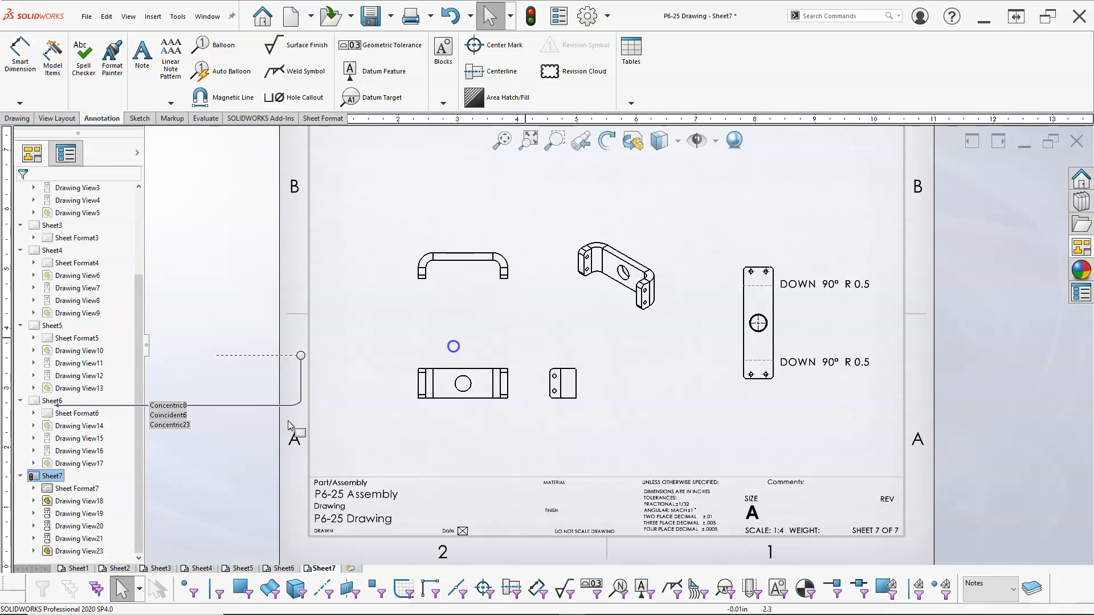
Switch to Sheet1 and inspect the bill of materials entries.
{"action": "left_click", "coordinate": [80, 568]}
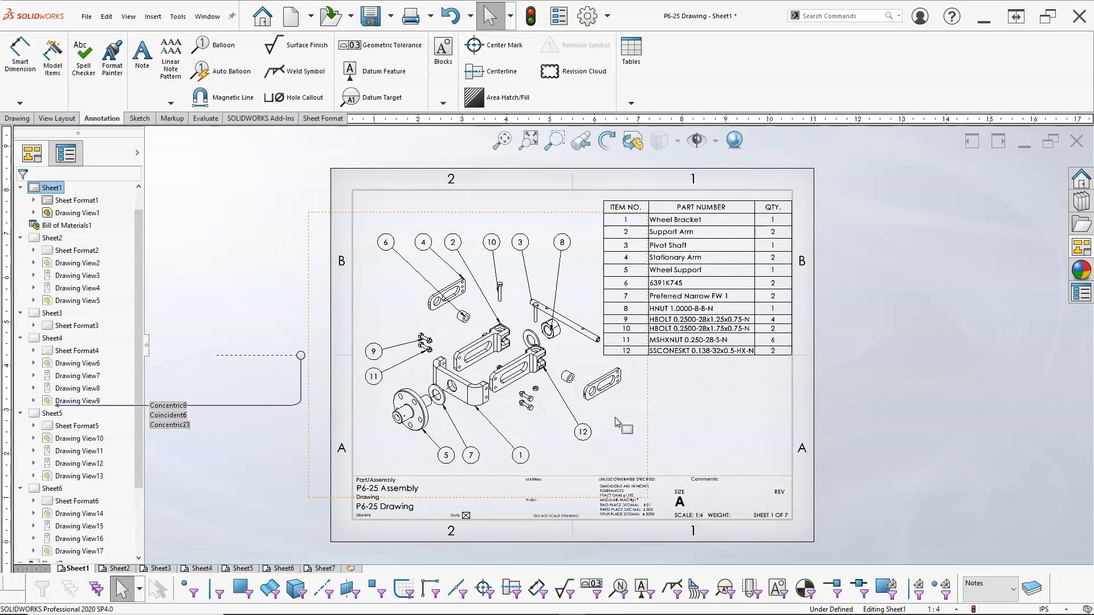
{"action": "left_click", "coordinate": [741, 289]}
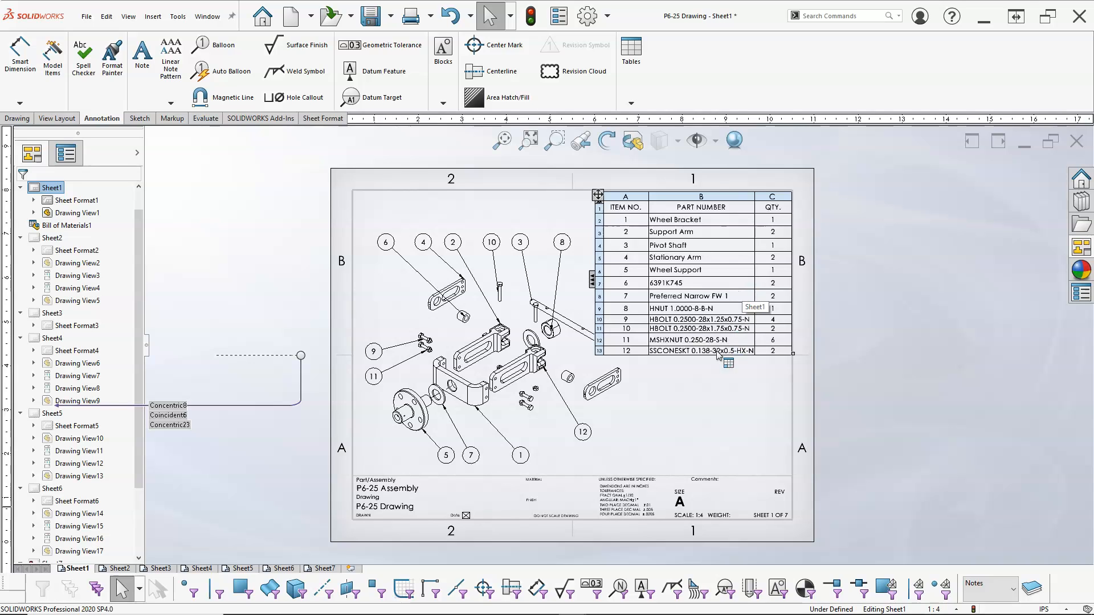
{"action": "left_click", "coordinate": [712, 380]}
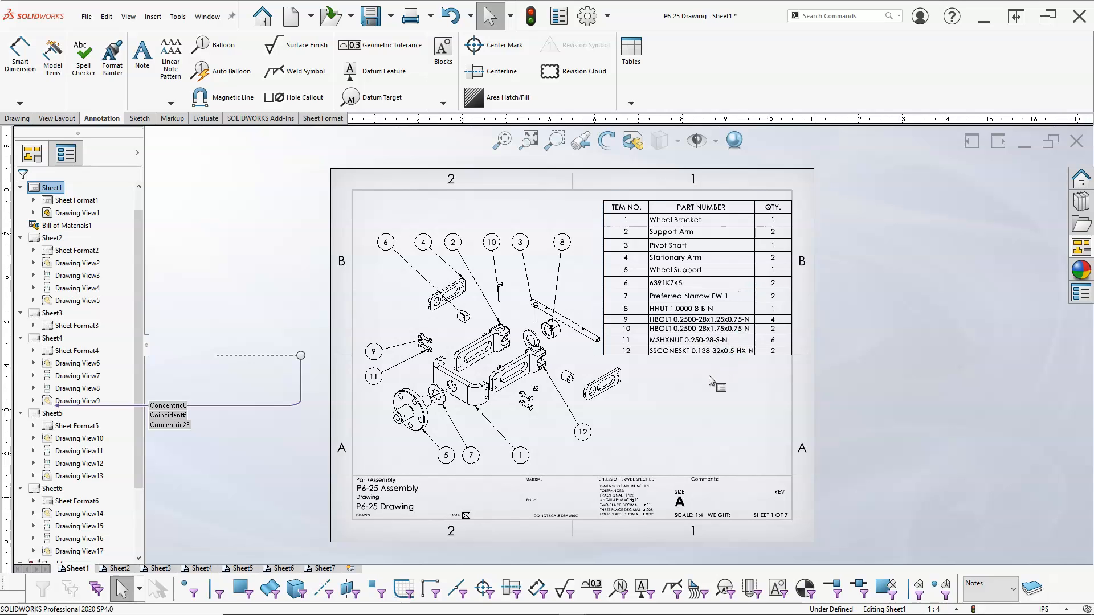
{"action": "left_click", "coordinate": [724, 265]}
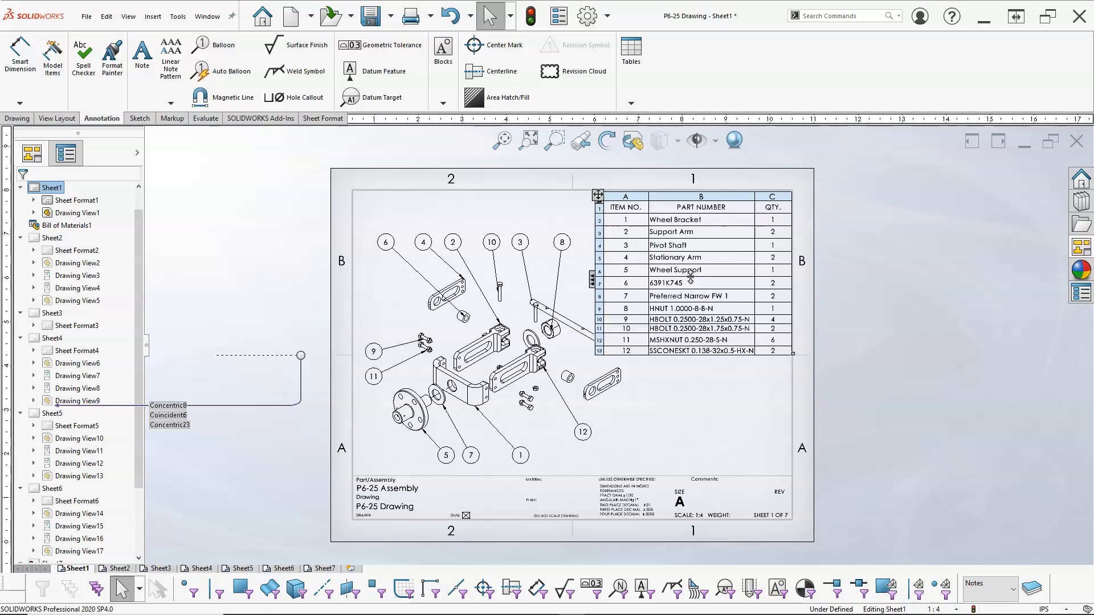
{"action": "left_click", "coordinate": [685, 374]}
{"action": "left_click", "coordinate": [684, 369]}
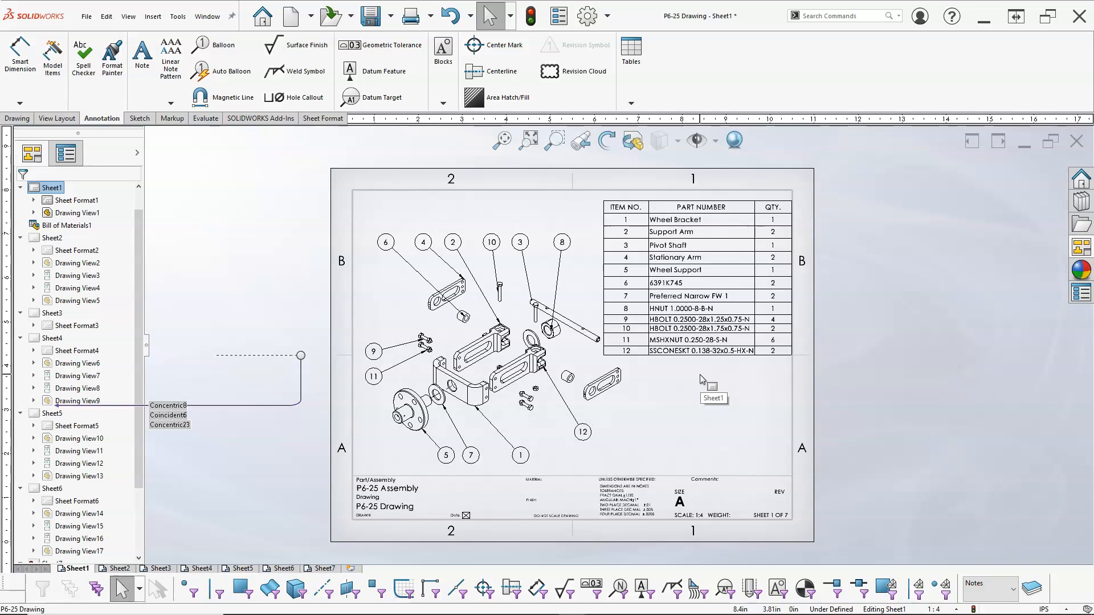
Open Sheet2 and set its sheet scale to 1:2.
{"action": "left_click", "coordinate": [118, 569]}
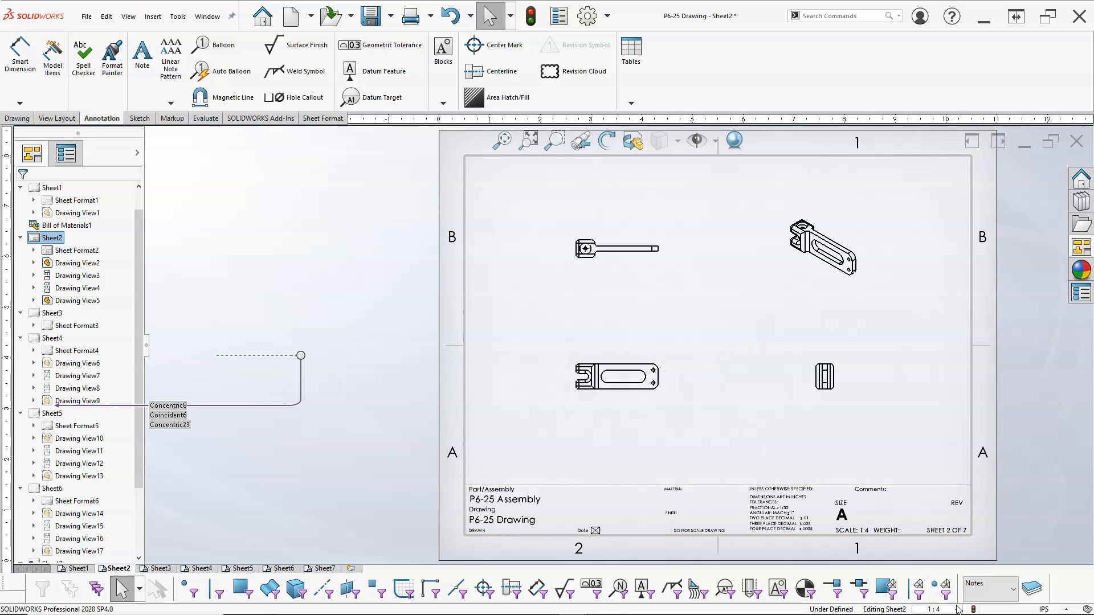
{"action": "left_click", "coordinate": [935, 609]}
{"action": "left_click", "coordinate": [928, 398]}
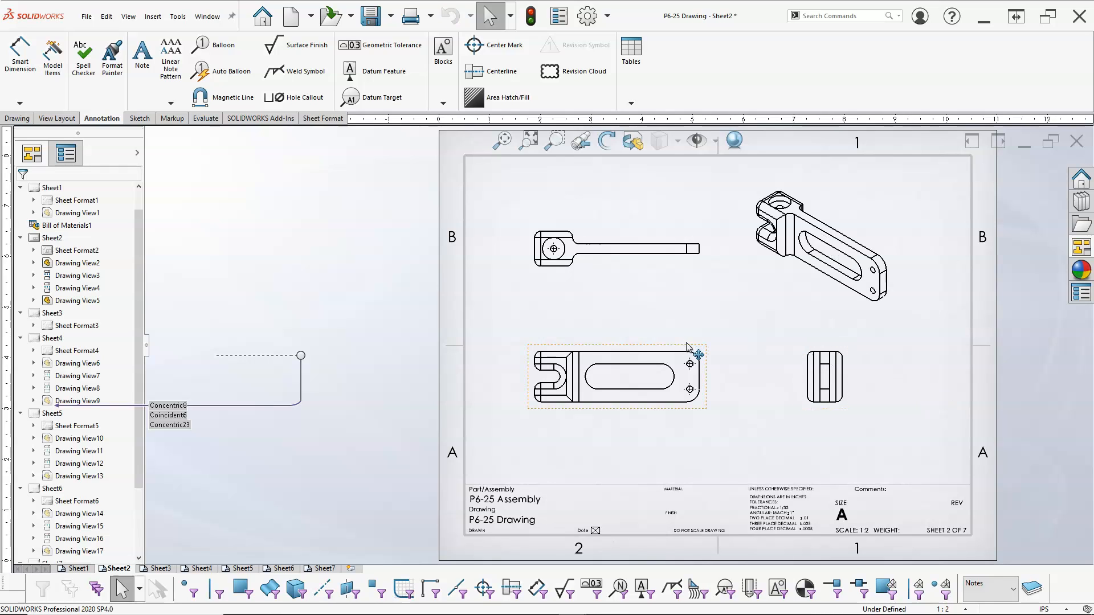
Rearrange the Support Arm's front, top and isometric views to fit the enlarged scale.
{"action": "left_click_drag", "start_coordinate": [689, 346], "coordinate": [705, 355]}
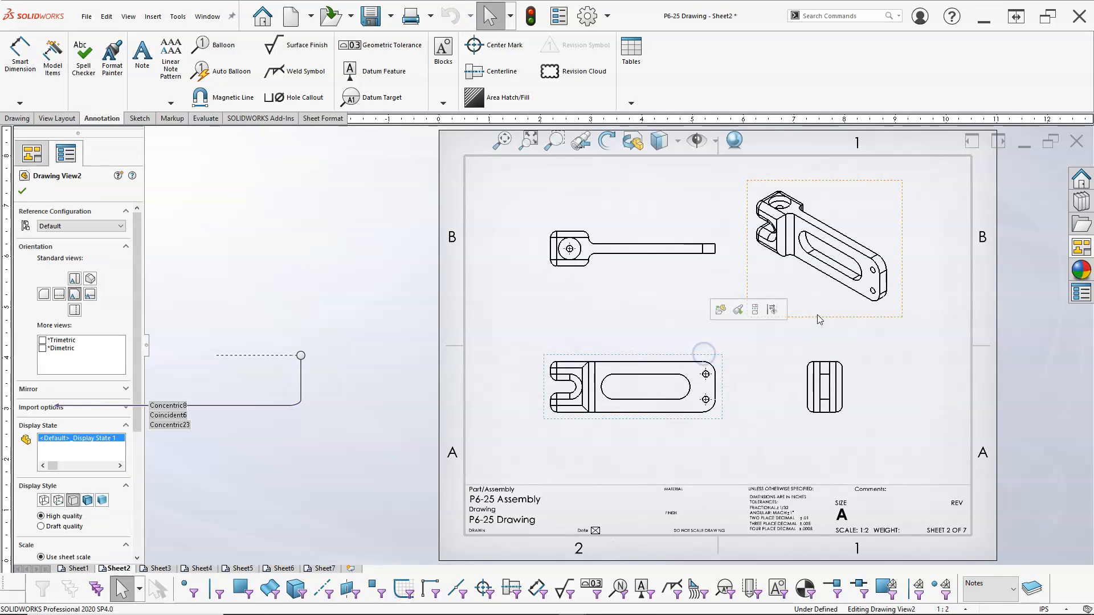
{"action": "left_click_drag", "start_coordinate": [822, 320], "coordinate": [863, 317]}
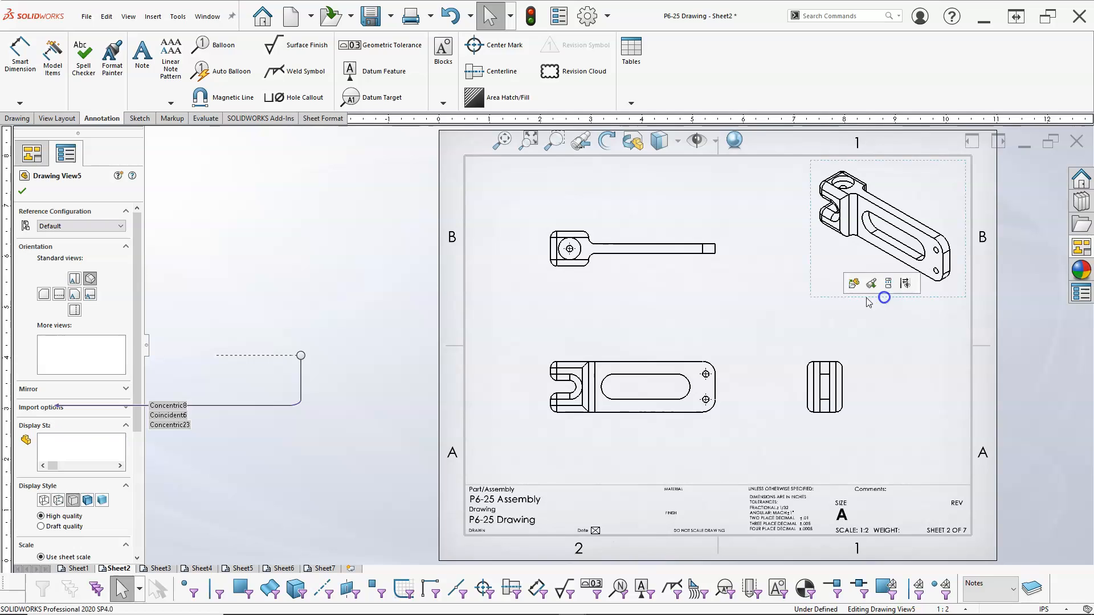
{"action": "left_click_drag", "start_coordinate": [708, 359], "coordinate": [717, 368]}
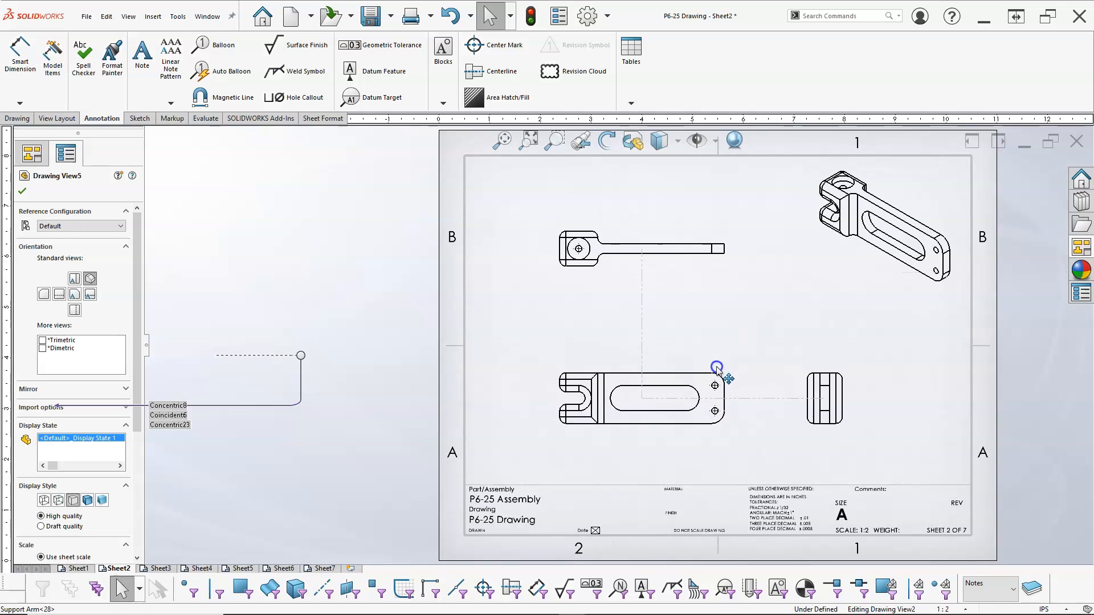
{"action": "left_click", "coordinate": [641, 303]}
Add a hole callout to the counterbored hole in the Support Arm's top view, placing it above the view.
{"action": "left_click", "coordinate": [292, 97]}
{"action": "left_click", "coordinate": [583, 235]}
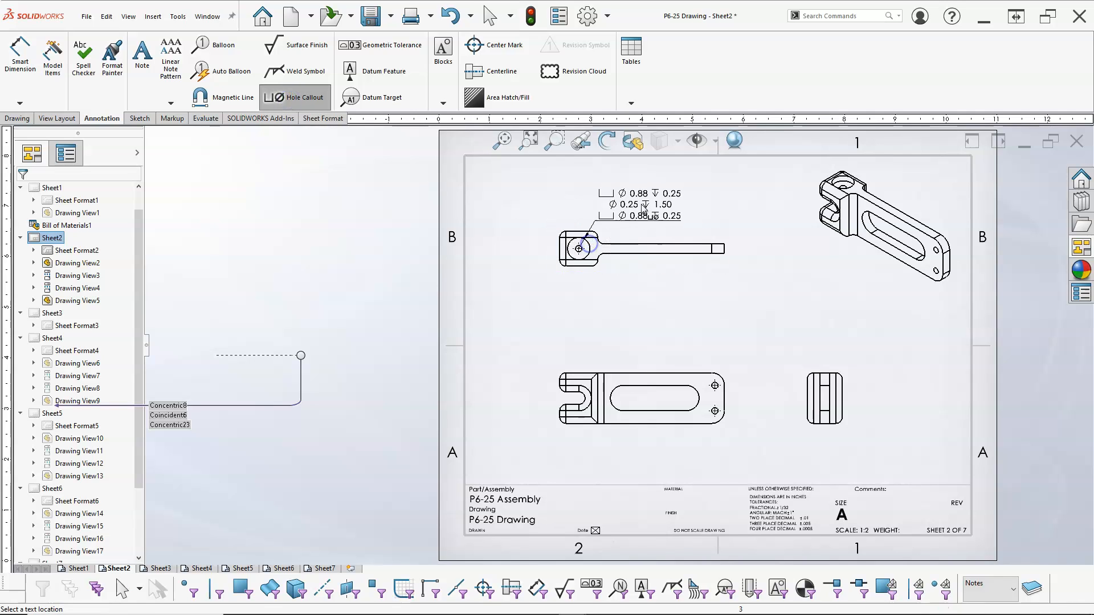
{"action": "left_click", "coordinate": [670, 201]}
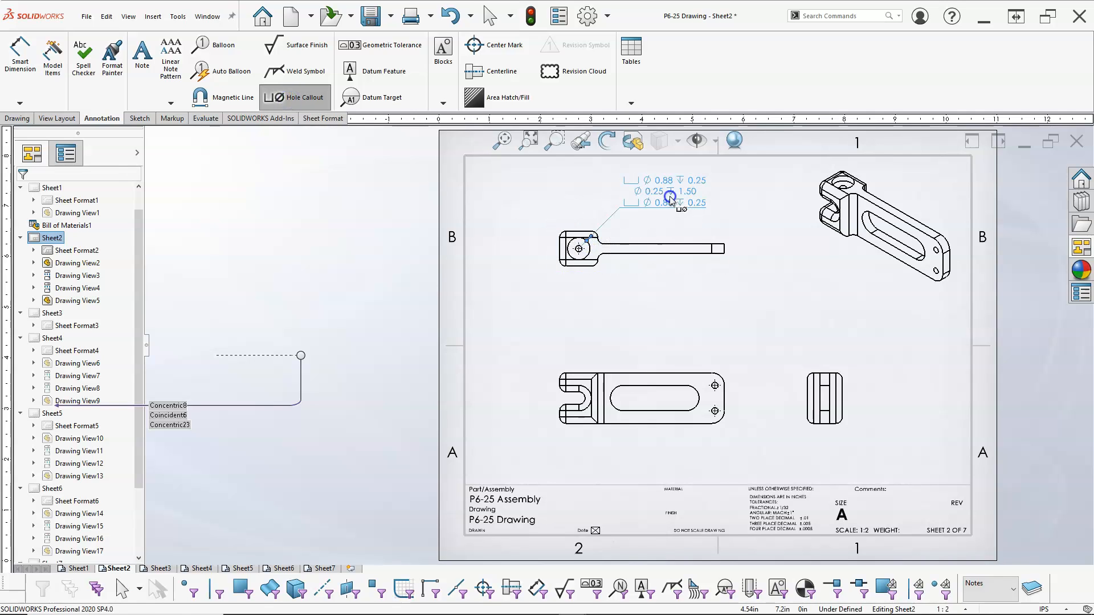
{"action": "right_click", "coordinate": [725, 307]}
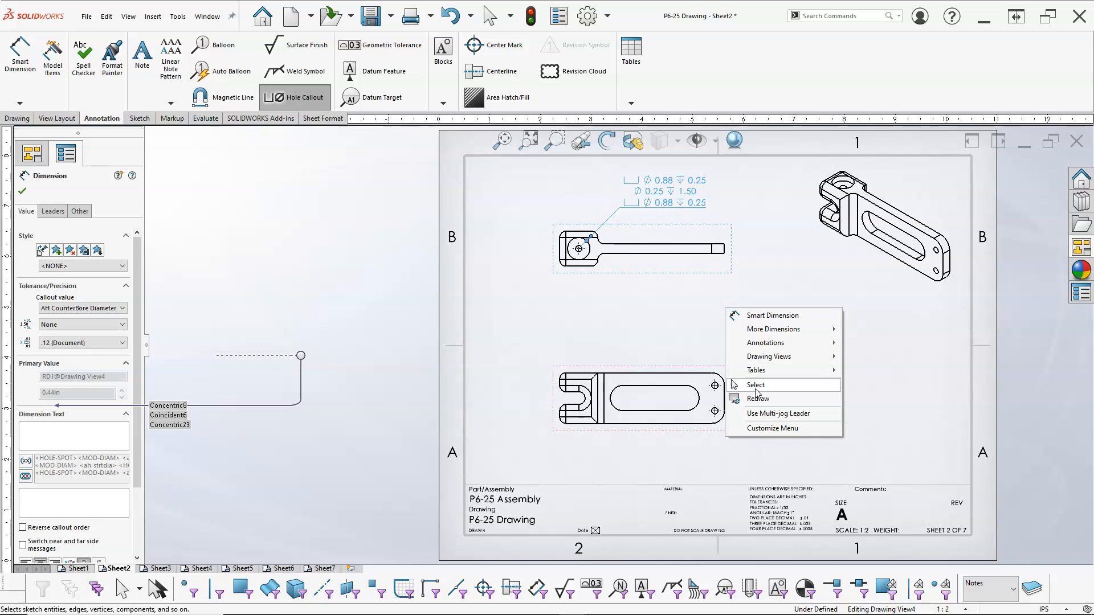
{"action": "left_click", "coordinate": [756, 385]}
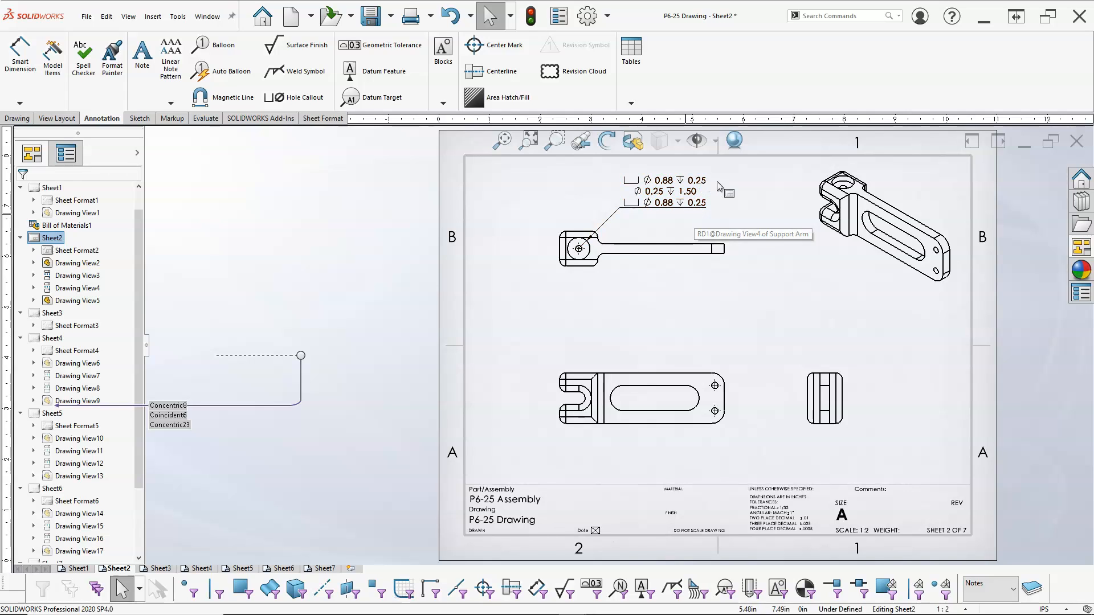
Examine the hole callout's dimension properties, including its leader and layer settings.
{"action": "left_click", "coordinate": [651, 203]}
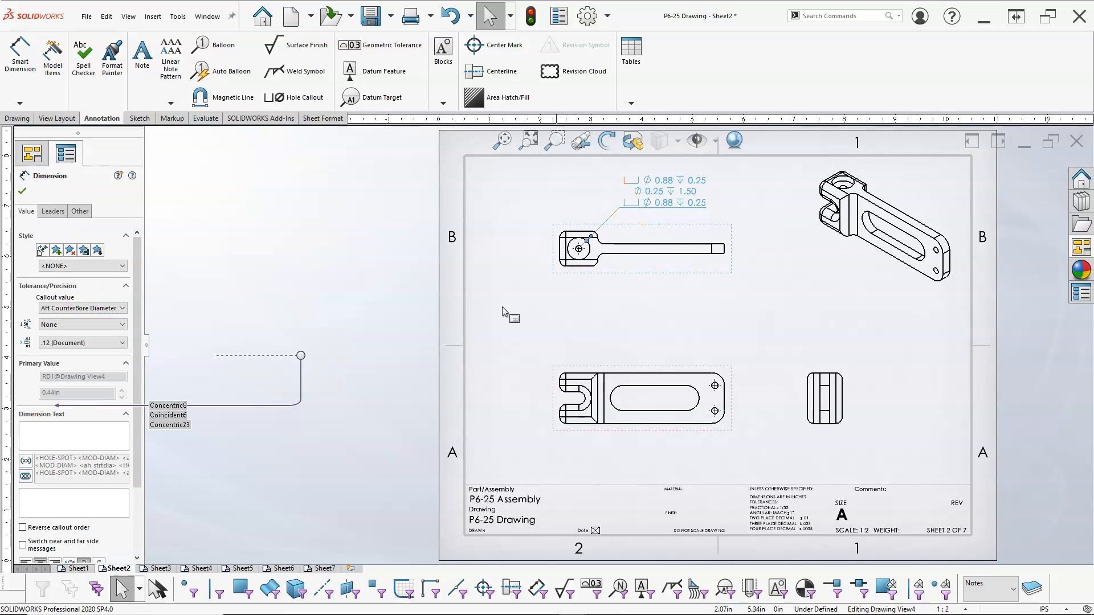
{"action": "left_click", "coordinate": [669, 197]}
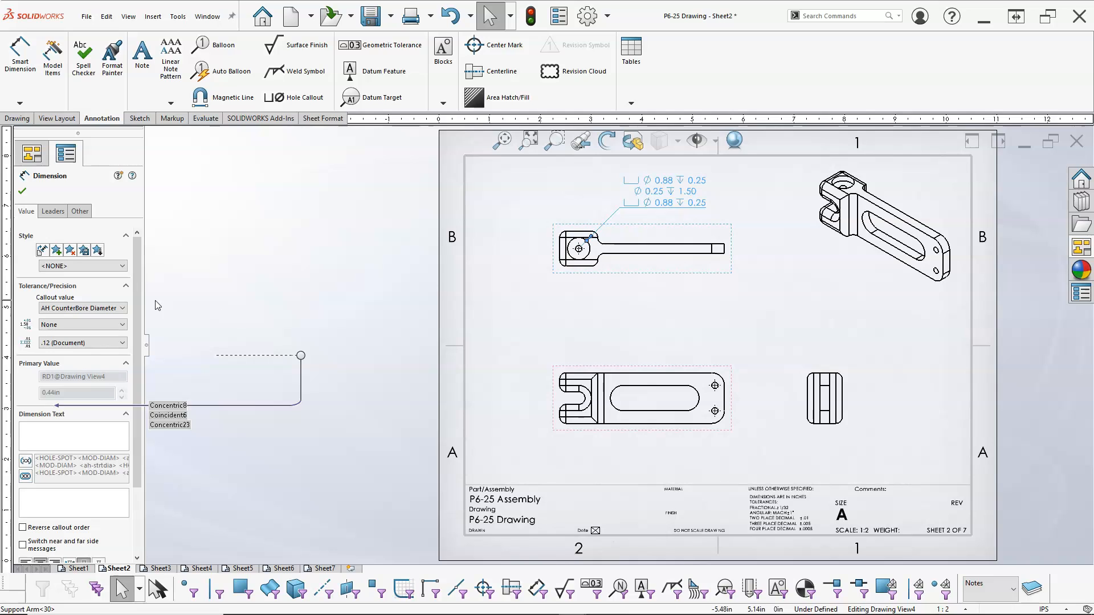
{"action": "scroll", "coordinate": [126, 342], "scroll_direction": "down", "scroll_amount": 3}
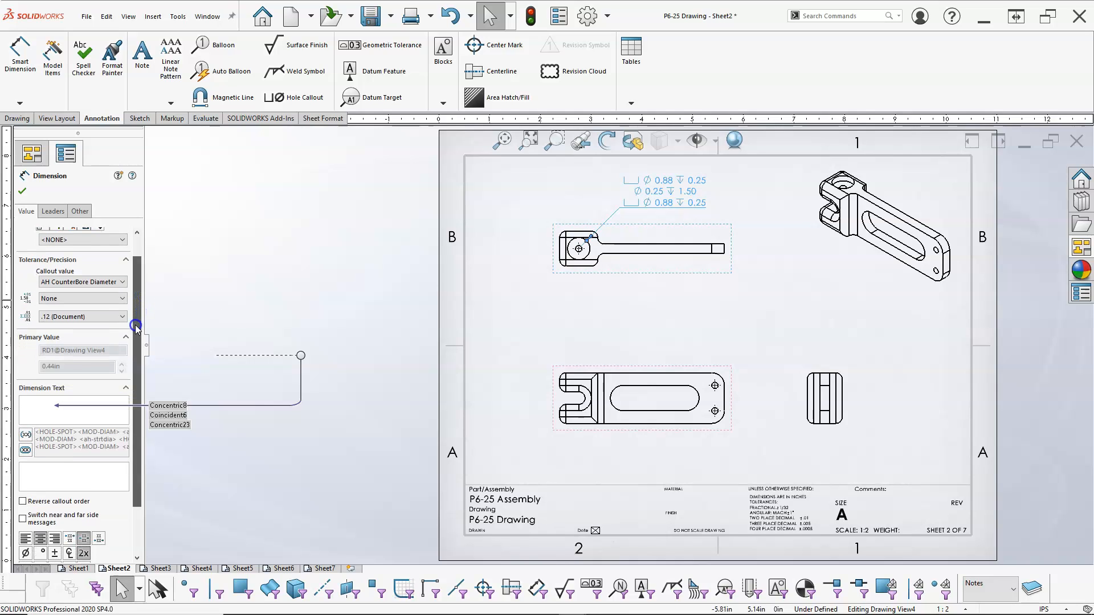
{"action": "left_click", "coordinate": [124, 380]}
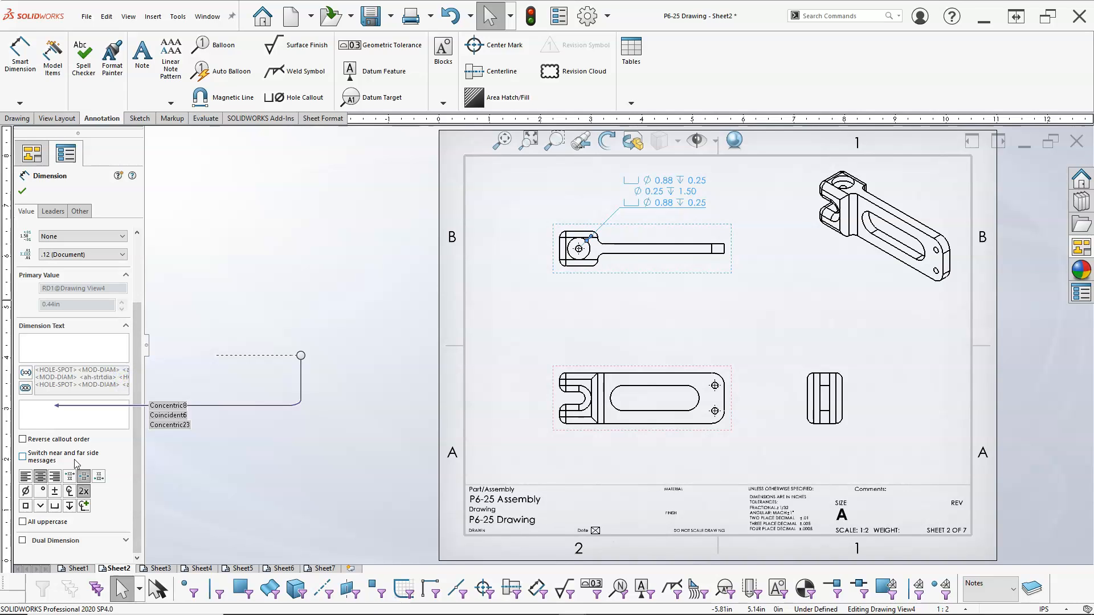
{"action": "left_click", "coordinate": [22, 456]}
{"action": "left_click", "coordinate": [22, 456]}
{"action": "left_click_drag", "start_coordinate": [137, 362], "coordinate": [146, 228]}
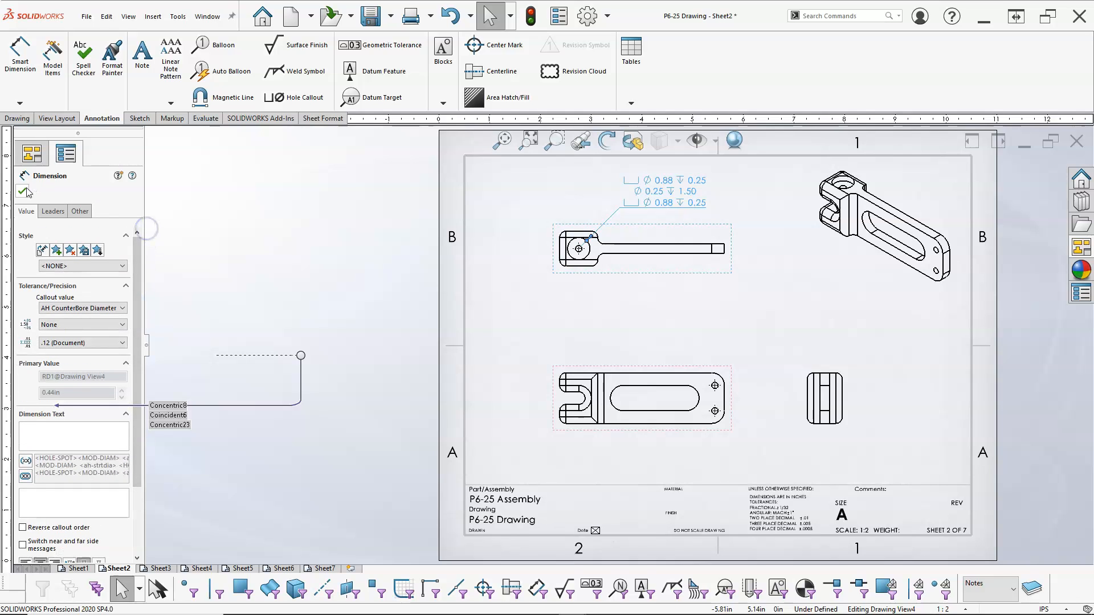
{"action": "left_click", "coordinate": [53, 211]}
{"action": "left_click", "coordinate": [80, 212]}
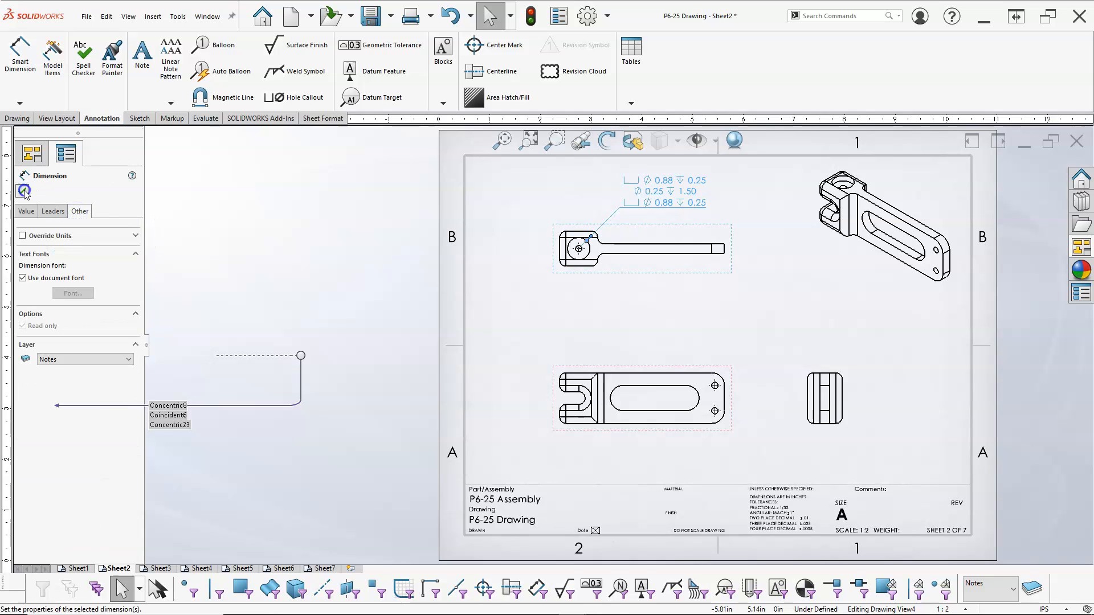
{"action": "left_click", "coordinate": [23, 191]}
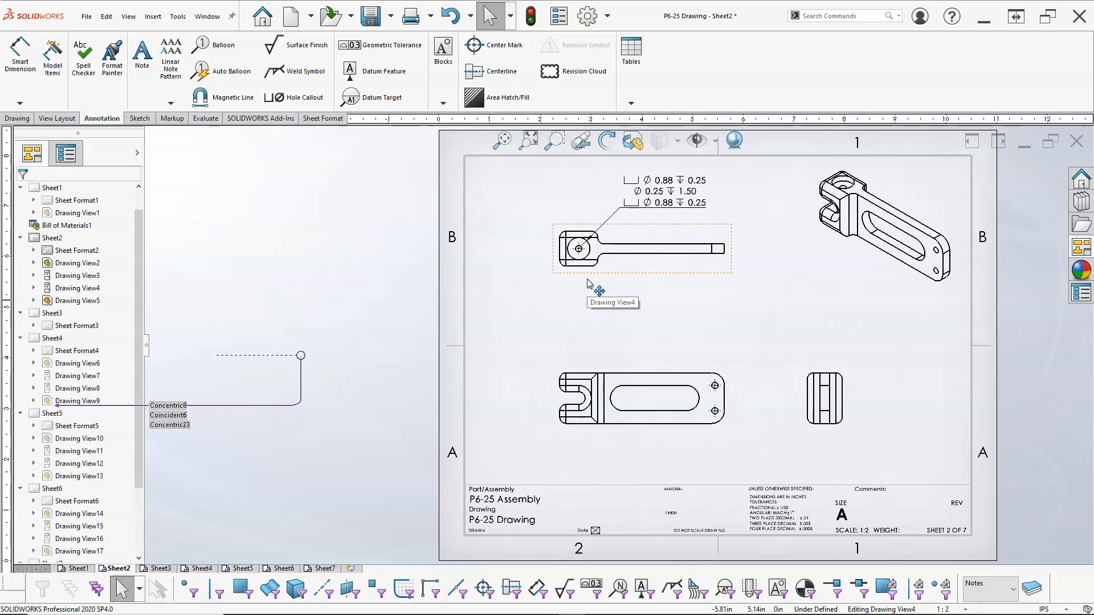
Set the active layer to DIMS and move the hole callout onto the DIMS layer.
{"action": "left_click", "coordinate": [1014, 596]}
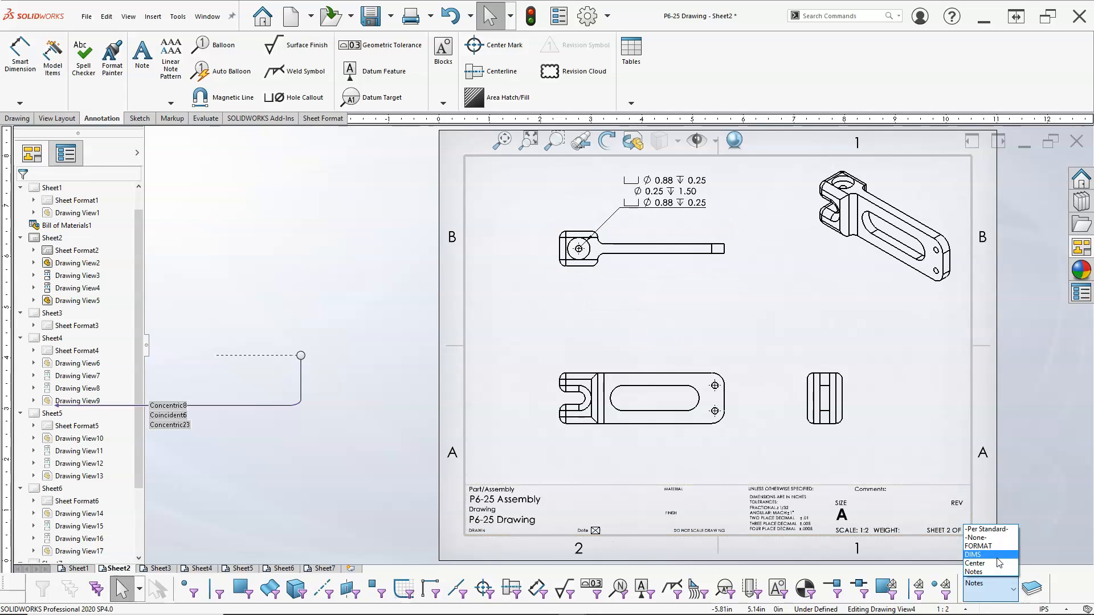
{"action": "left_click", "coordinate": [998, 555]}
{"action": "left_click", "coordinate": [688, 193]}
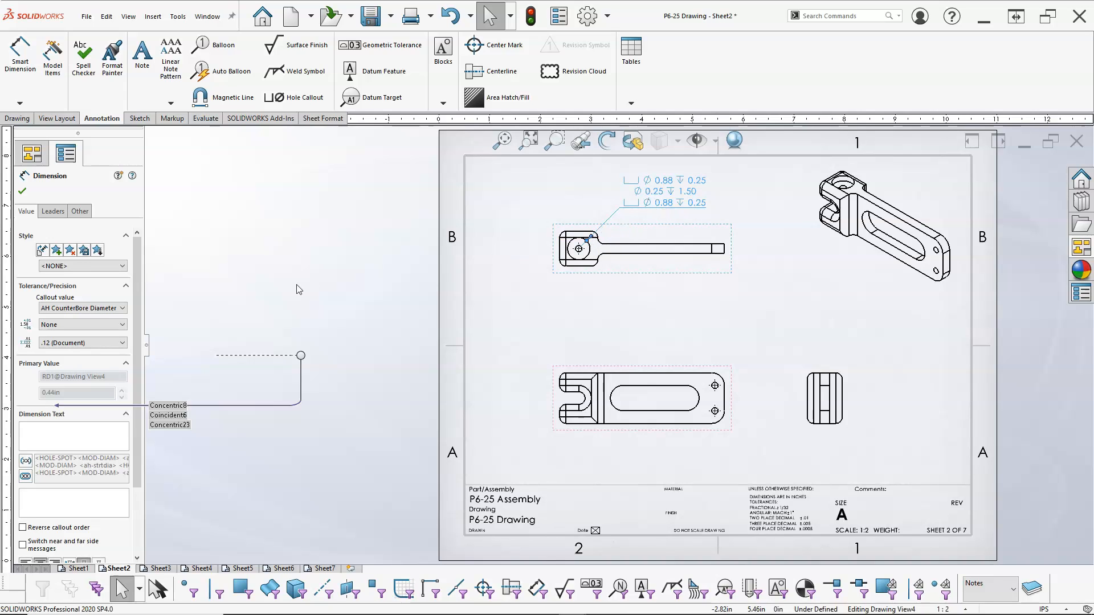
{"action": "left_click_drag", "start_coordinate": [137, 295], "coordinate": [141, 251]}
{"action": "left_click", "coordinate": [80, 209]}
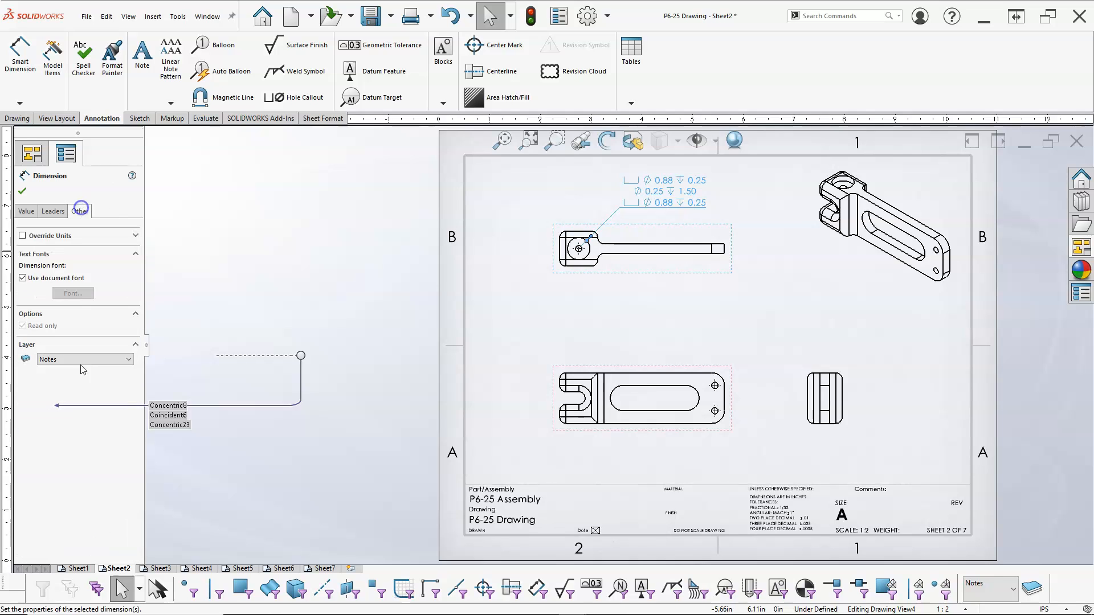
{"action": "left_click", "coordinate": [55, 359]}
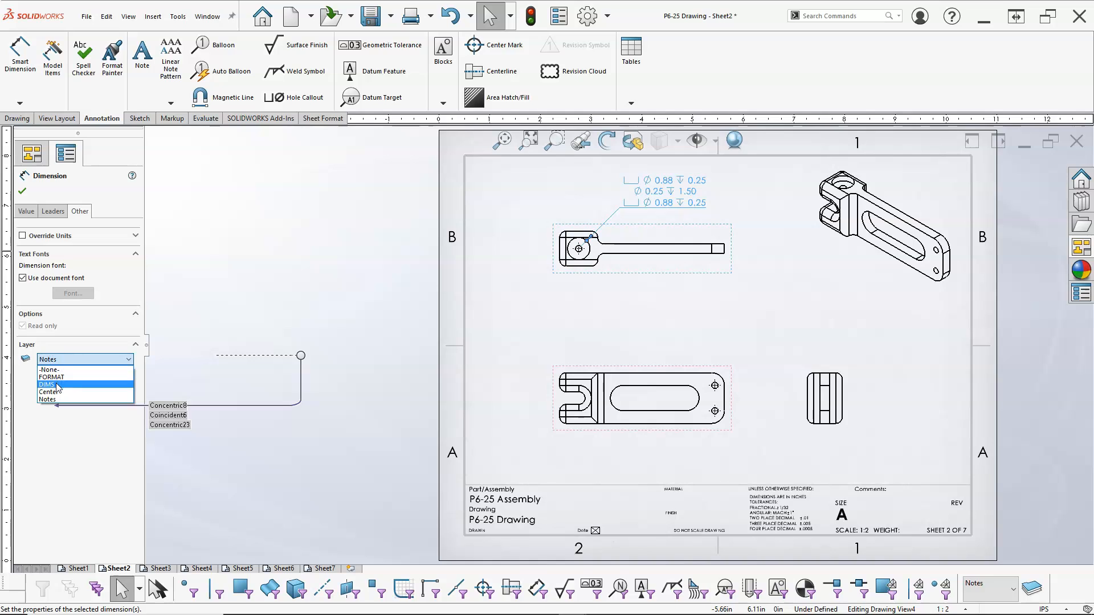
{"action": "left_click", "coordinate": [57, 385]}
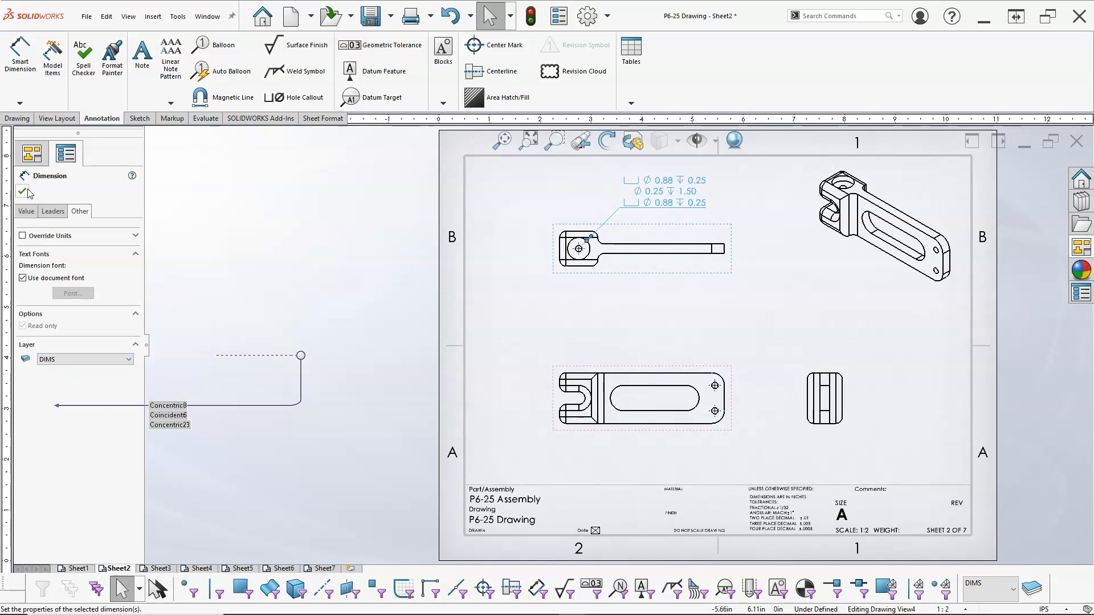
{"action": "left_click", "coordinate": [539, 312]}
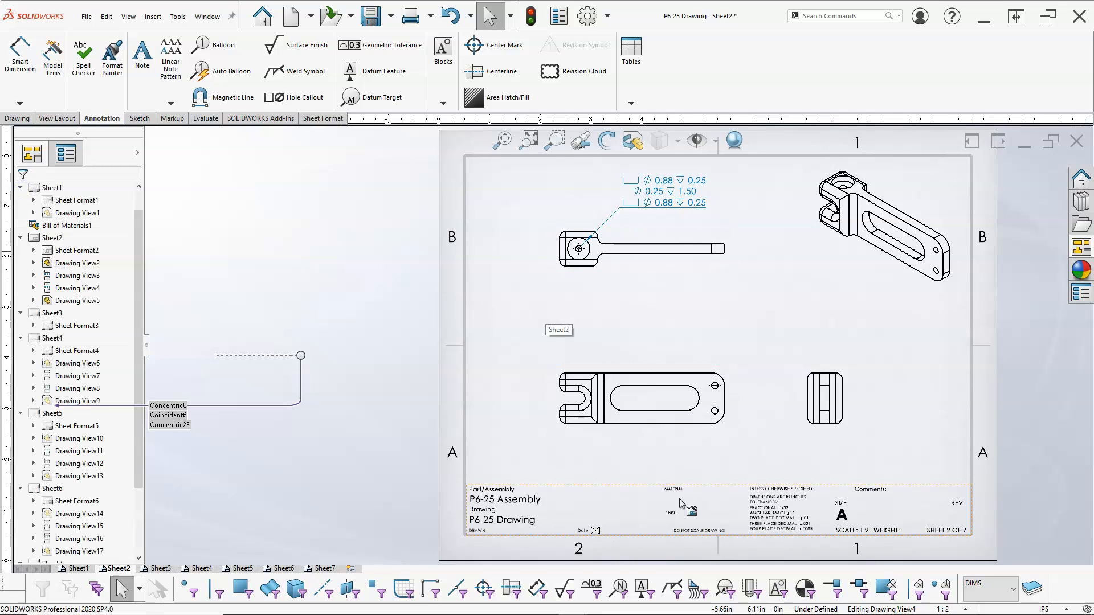
Auto-insert center marks for all holes and all slots in the Support Arm's front view.
{"action": "scroll", "coordinate": [681, 491], "scroll_direction": "down", "scroll_amount": 1}
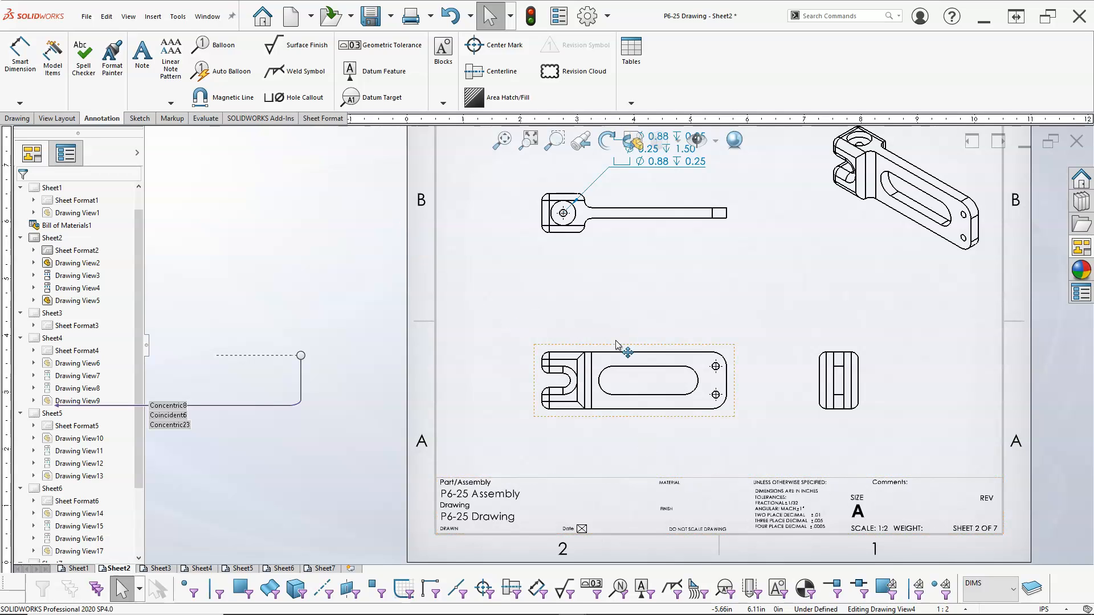
{"action": "left_click", "coordinate": [614, 346]}
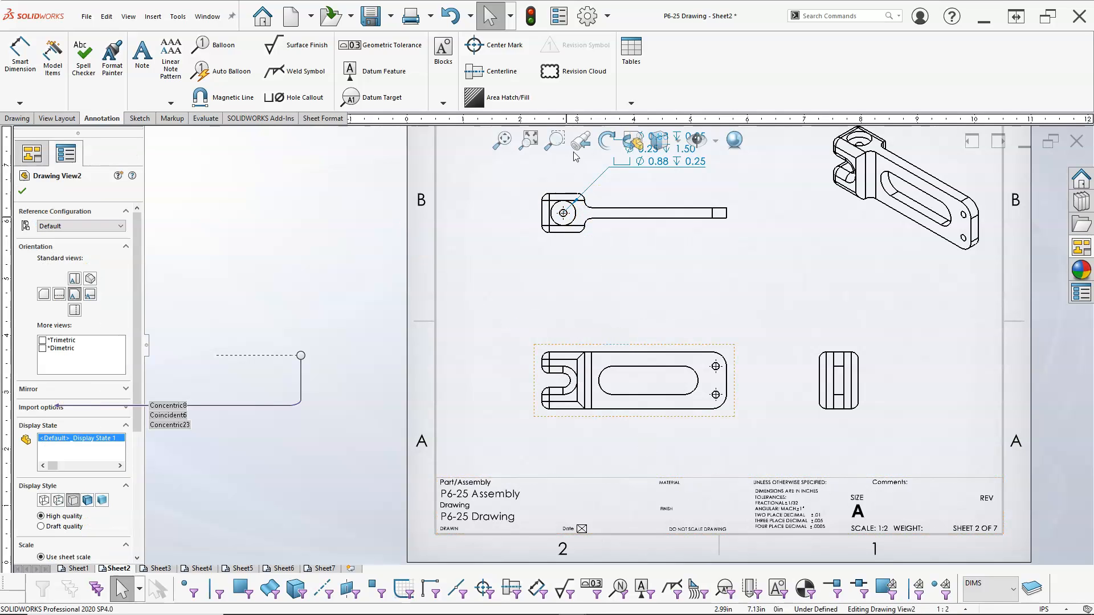
{"action": "left_click", "coordinate": [491, 45]}
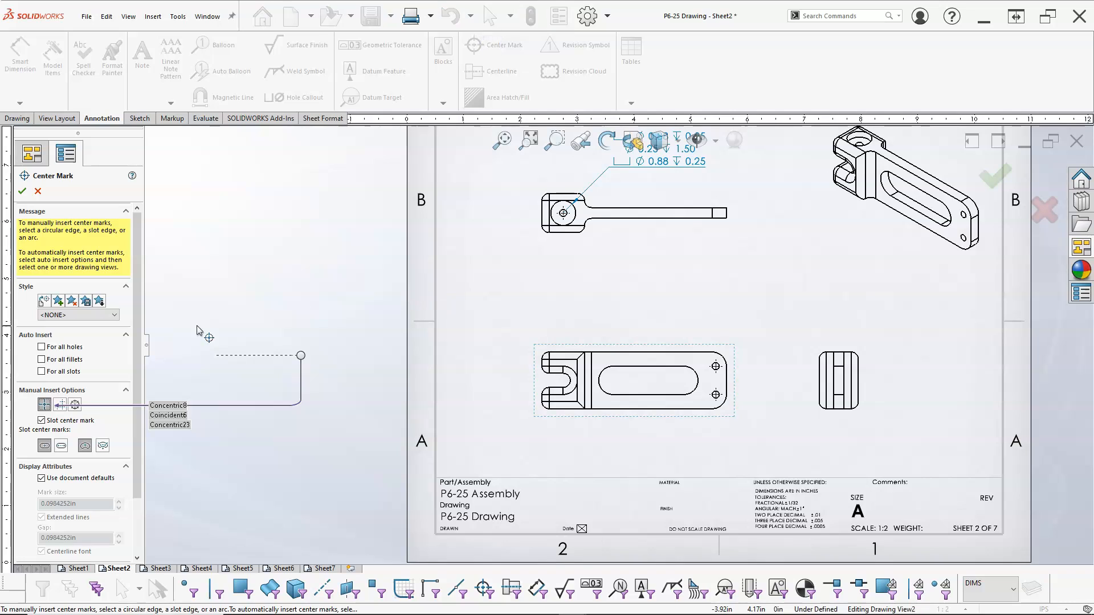
{"action": "left_click", "coordinate": [41, 346]}
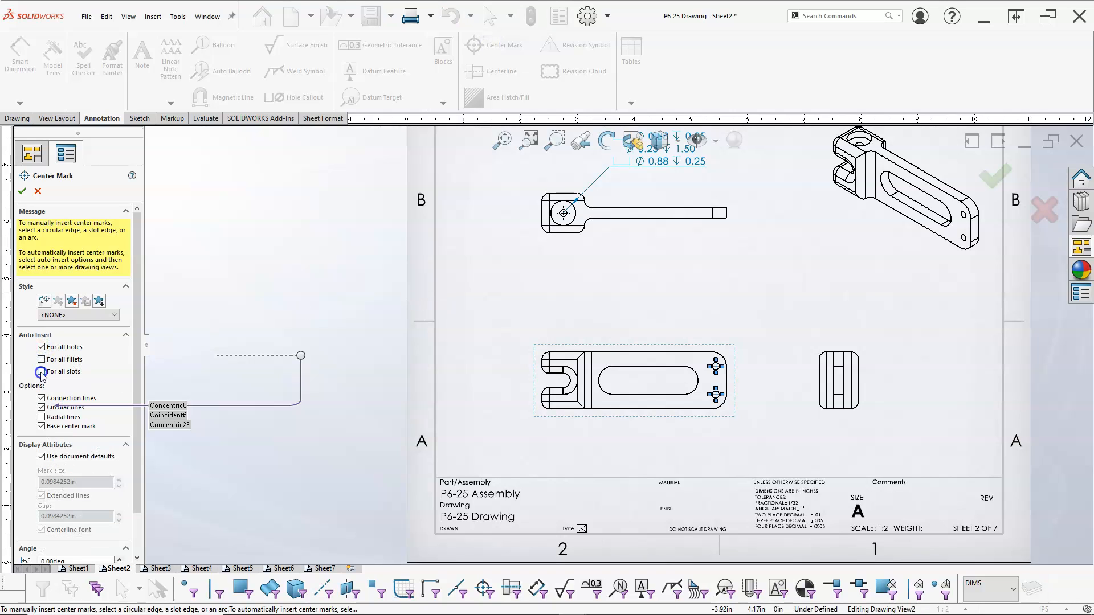
{"action": "left_click", "coordinate": [41, 372]}
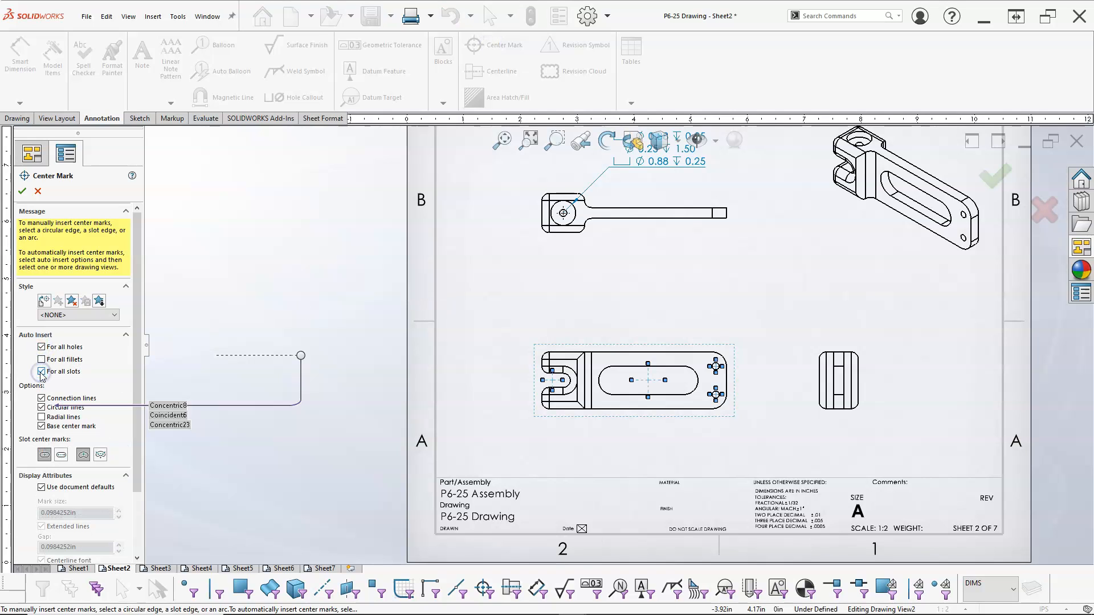
{"action": "left_click", "coordinate": [23, 191]}
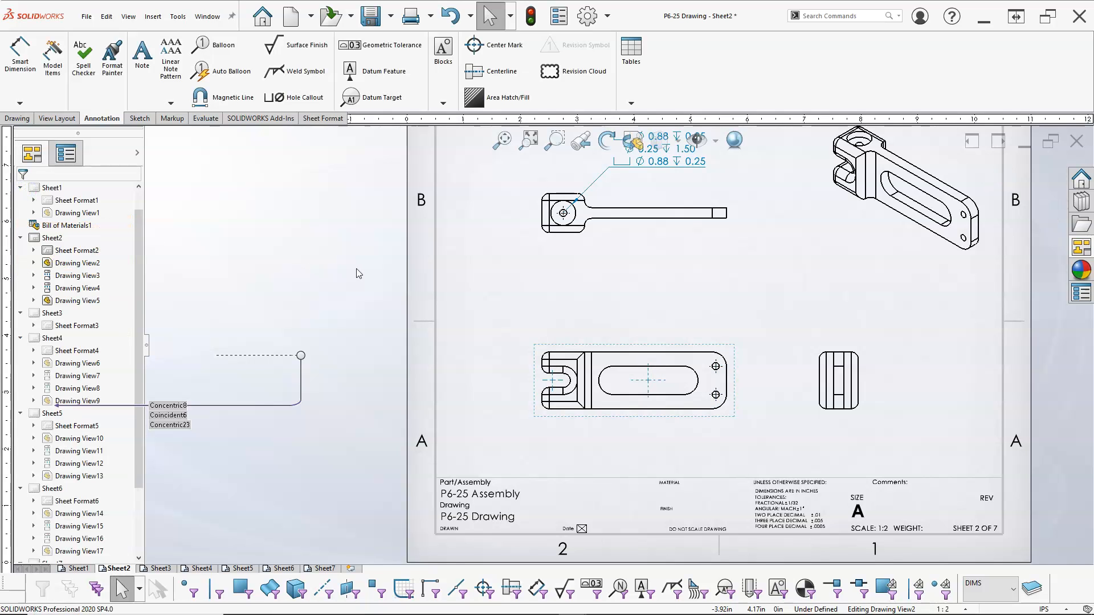
Delete the center mark on the U-shaped slot at the front view's left end.
{"action": "scroll", "coordinate": [572, 383], "scroll_direction": "down", "scroll_amount": 3}
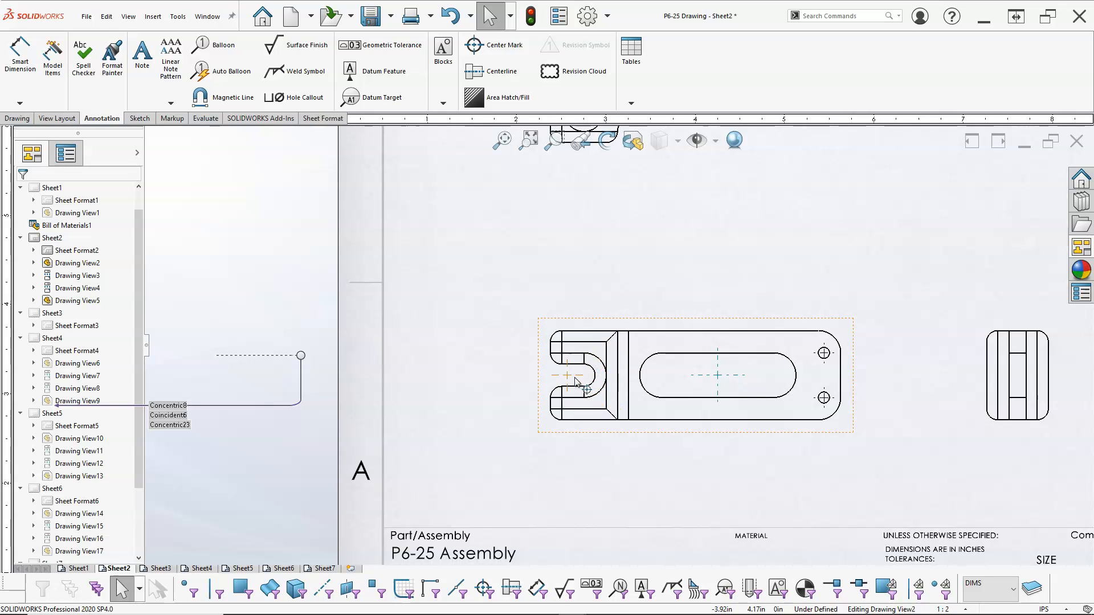
{"action": "left_click", "coordinate": [578, 380]}
{"action": "key", "text": "Delete"}
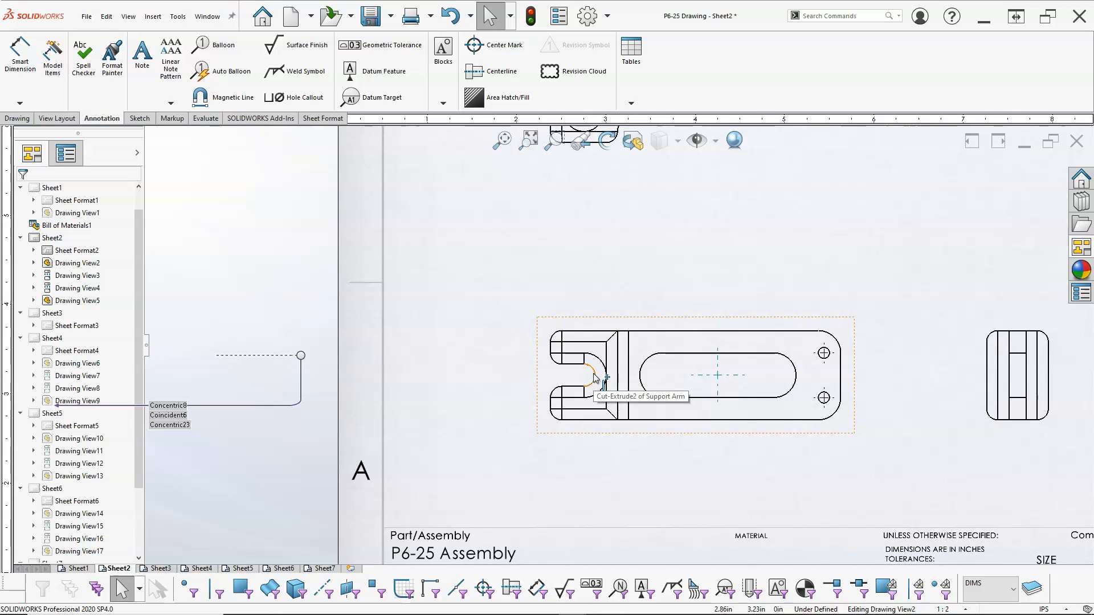
Add a single arc center mark to the U-shaped slot with slot center marking switched off.
{"action": "left_click", "coordinate": [594, 378]}
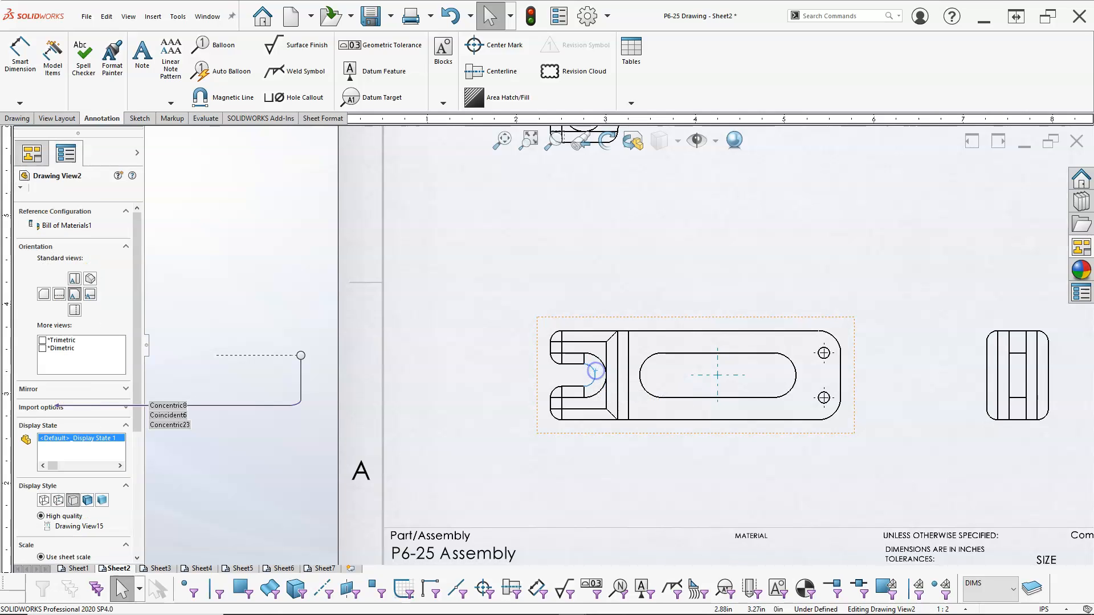
{"action": "left_click", "coordinate": [494, 46]}
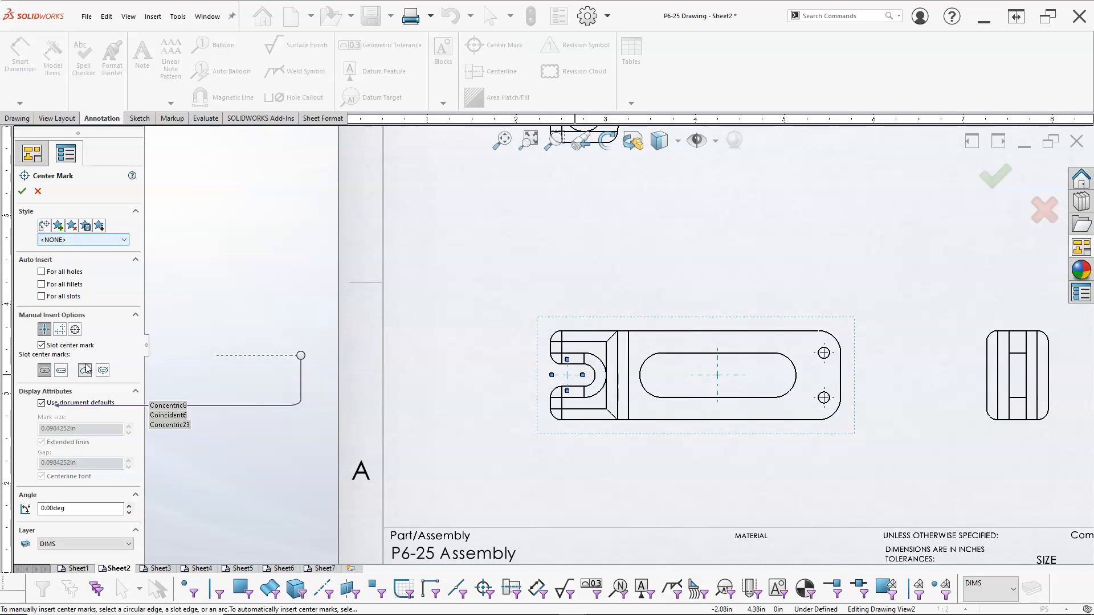
{"action": "left_click", "coordinate": [61, 346]}
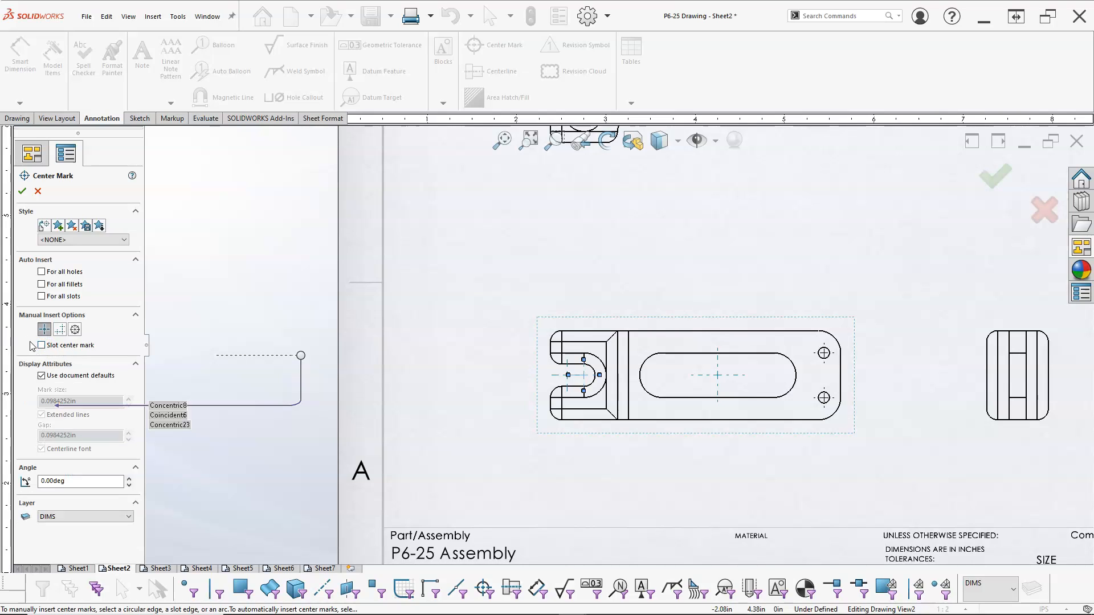
{"action": "left_click", "coordinate": [42, 346]}
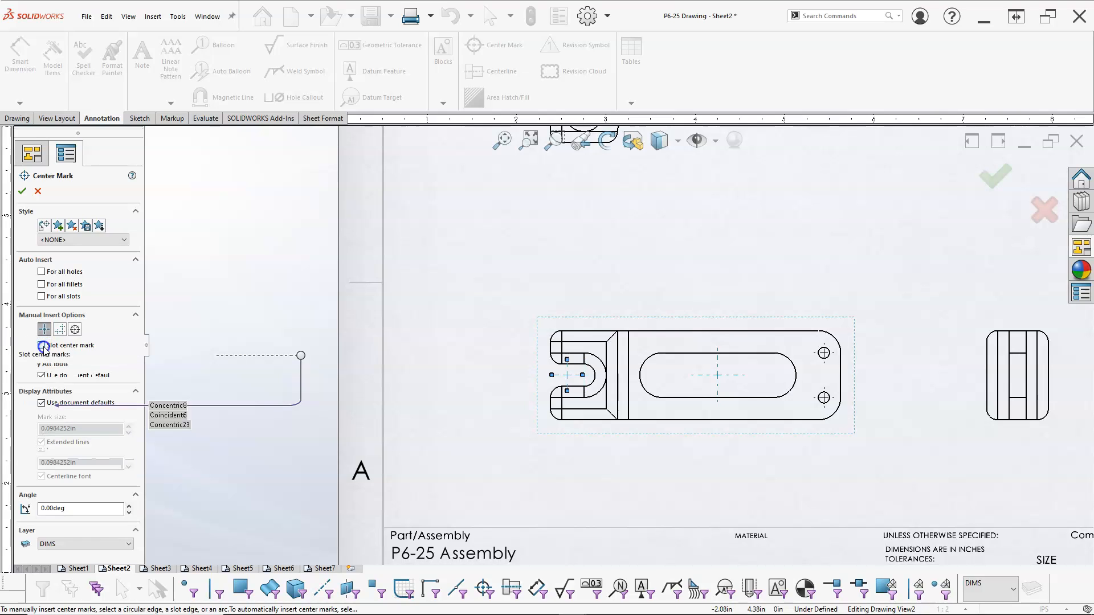
{"action": "left_click", "coordinate": [42, 346]}
{"action": "left_click", "coordinate": [42, 345]}
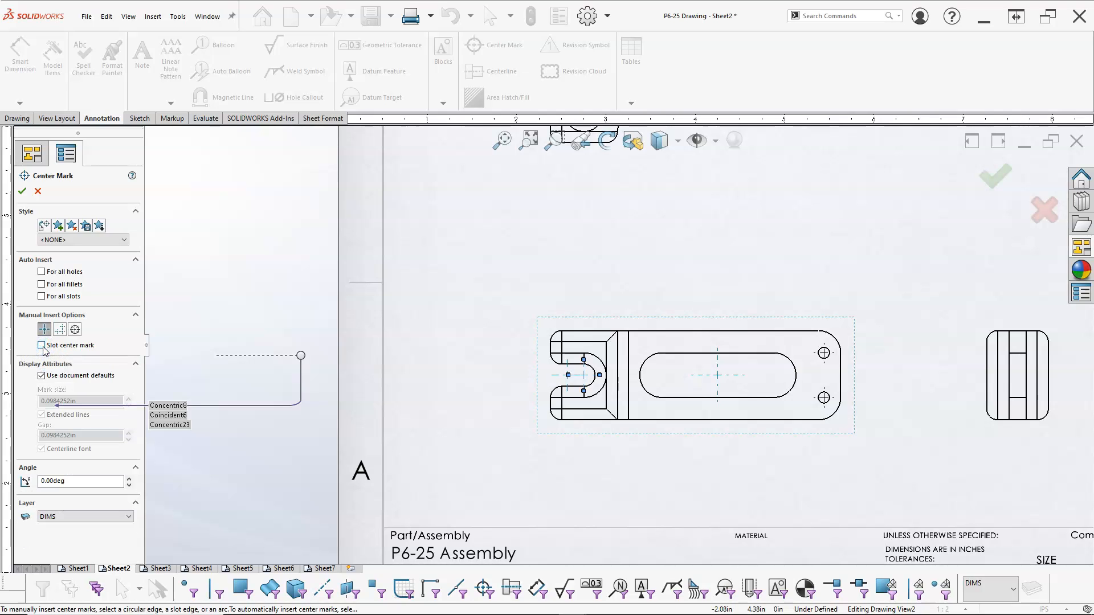
{"action": "left_click", "coordinate": [42, 346]}
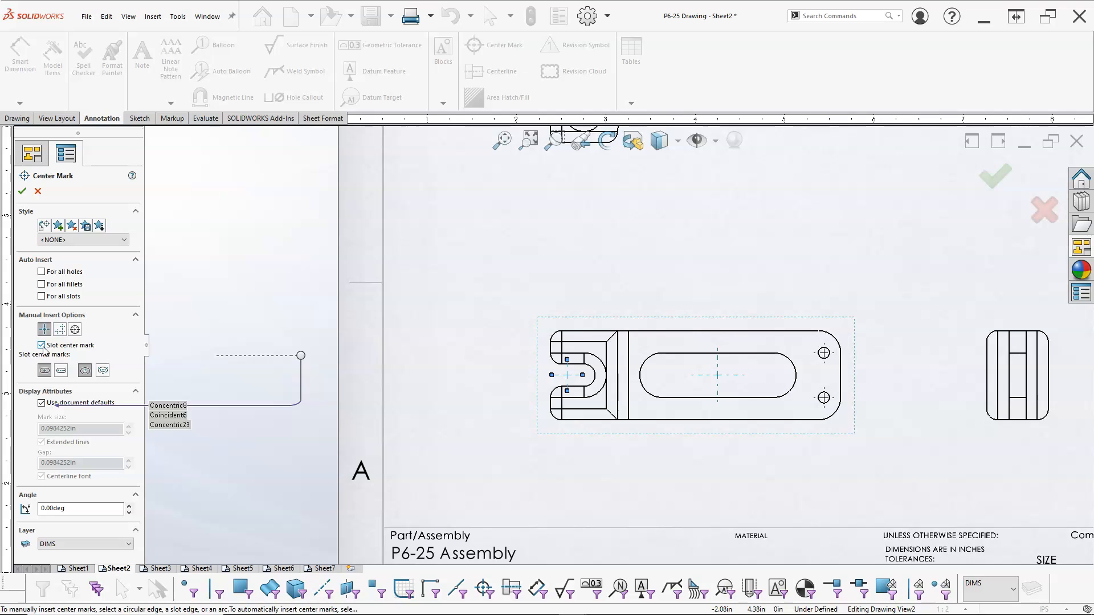
{"action": "left_click", "coordinate": [42, 346]}
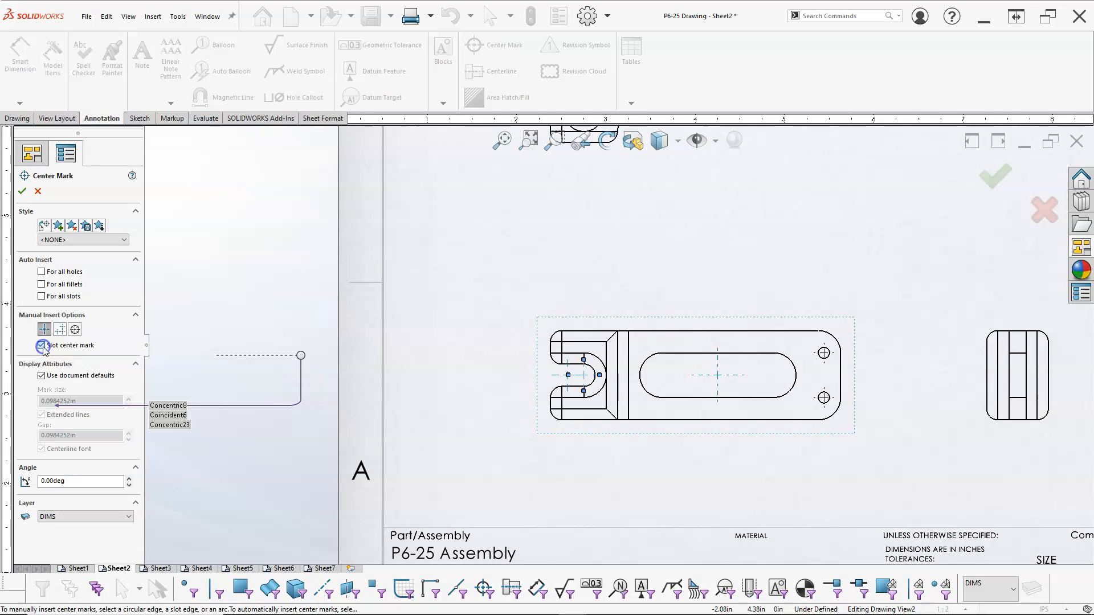
{"action": "left_click", "coordinate": [22, 192]}
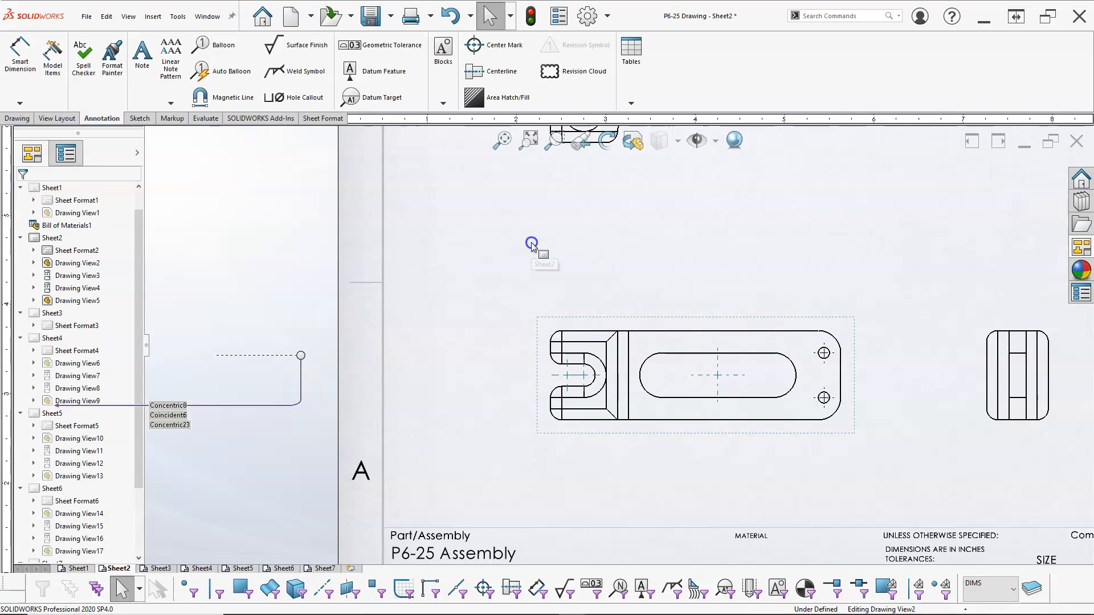
Delete the slot center mark from the long slot in the front view.
{"action": "left_click", "coordinate": [554, 377]}
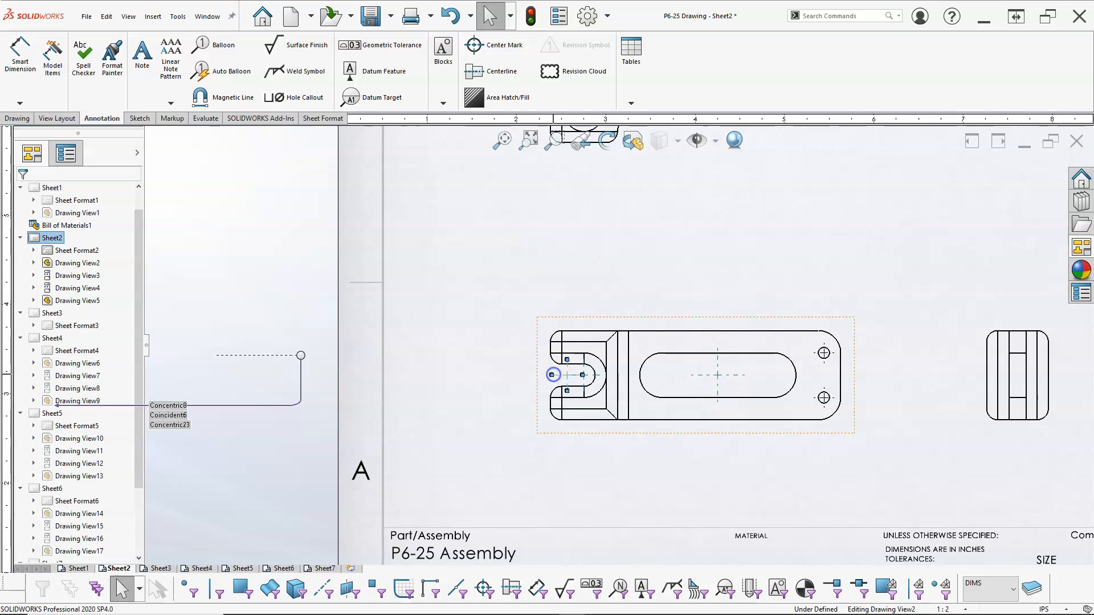
{"action": "left_click", "coordinate": [737, 374]}
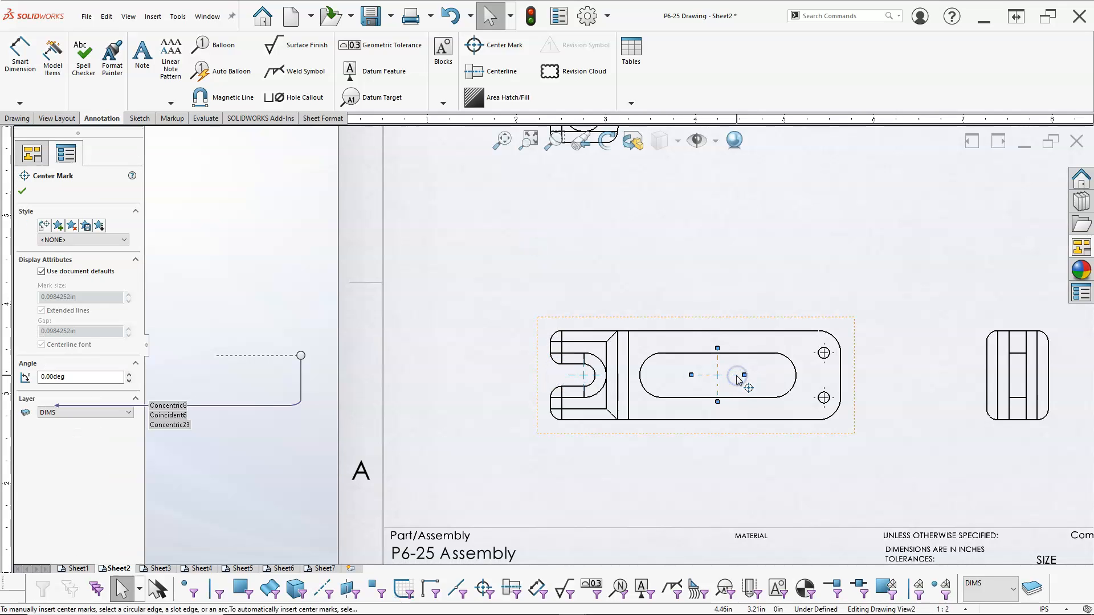
{"action": "key", "text": "Delete"}
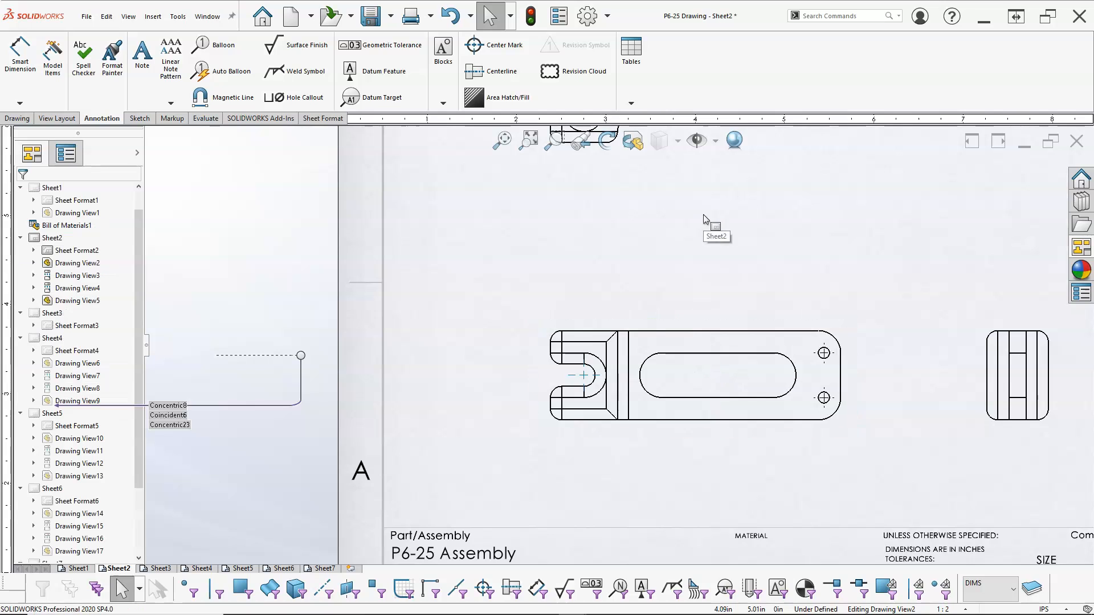
Add a center mark with slot center marking to the long slot in the Support Arm's front view.
{"action": "left_click", "coordinate": [648, 363]}
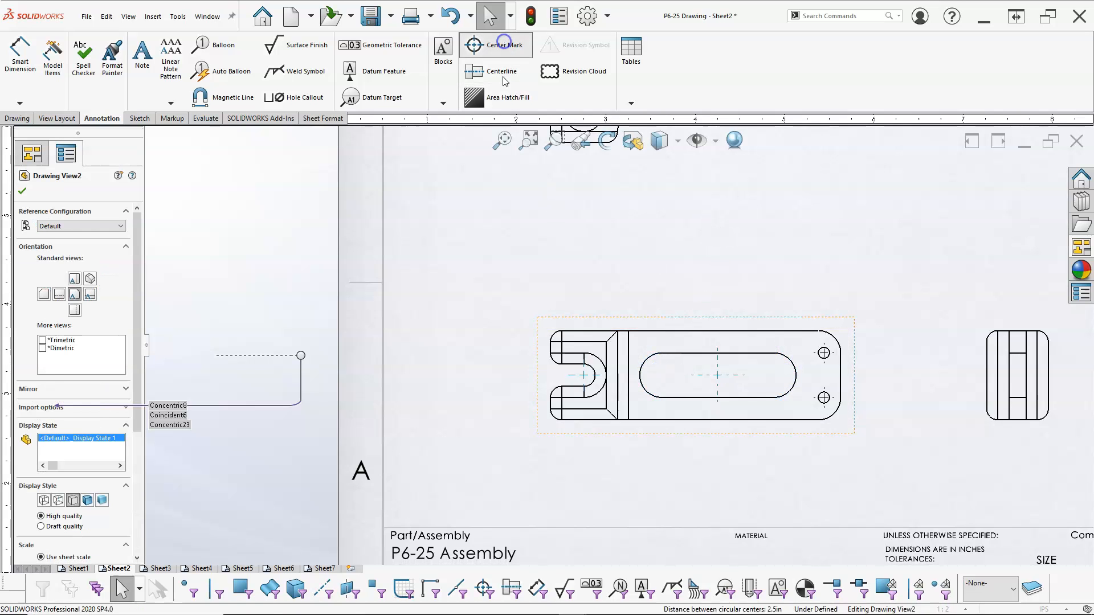
{"action": "left_click", "coordinate": [478, 44]}
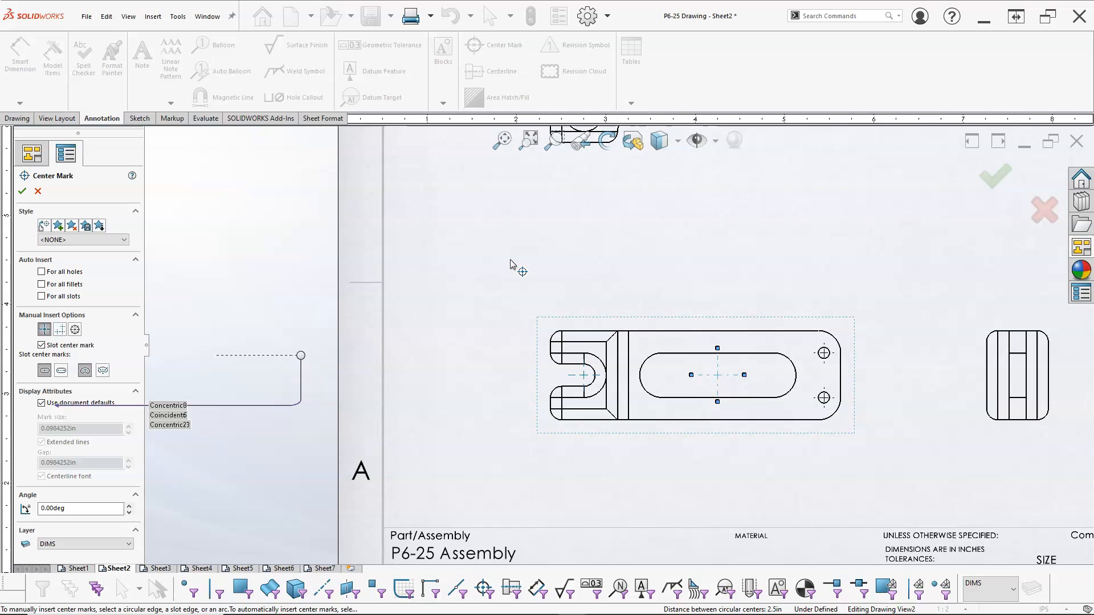
{"action": "left_click", "coordinate": [42, 346]}
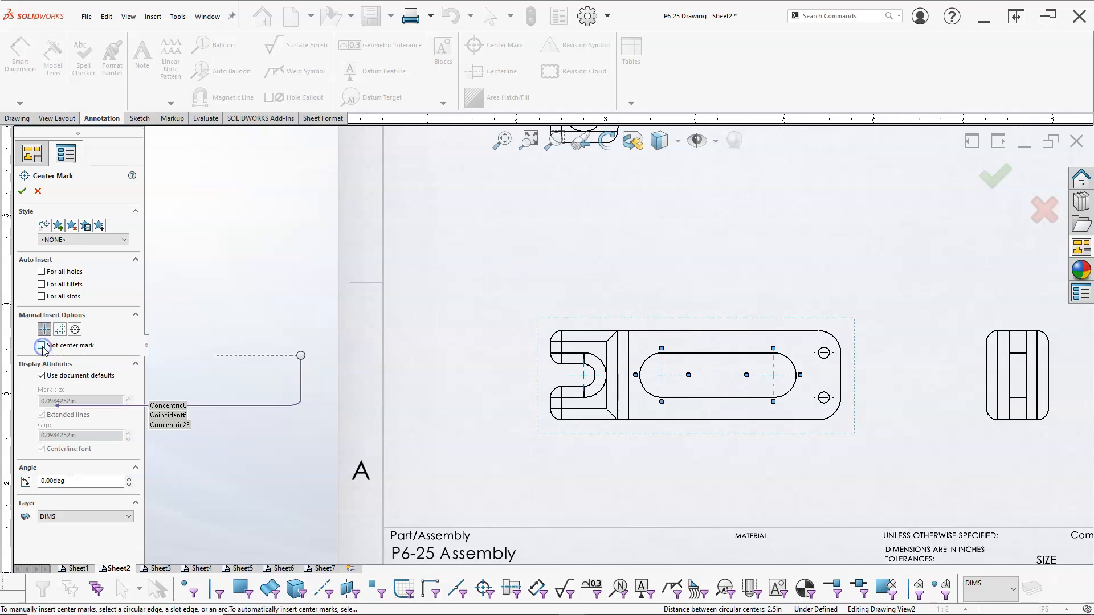
{"action": "left_click", "coordinate": [23, 192]}
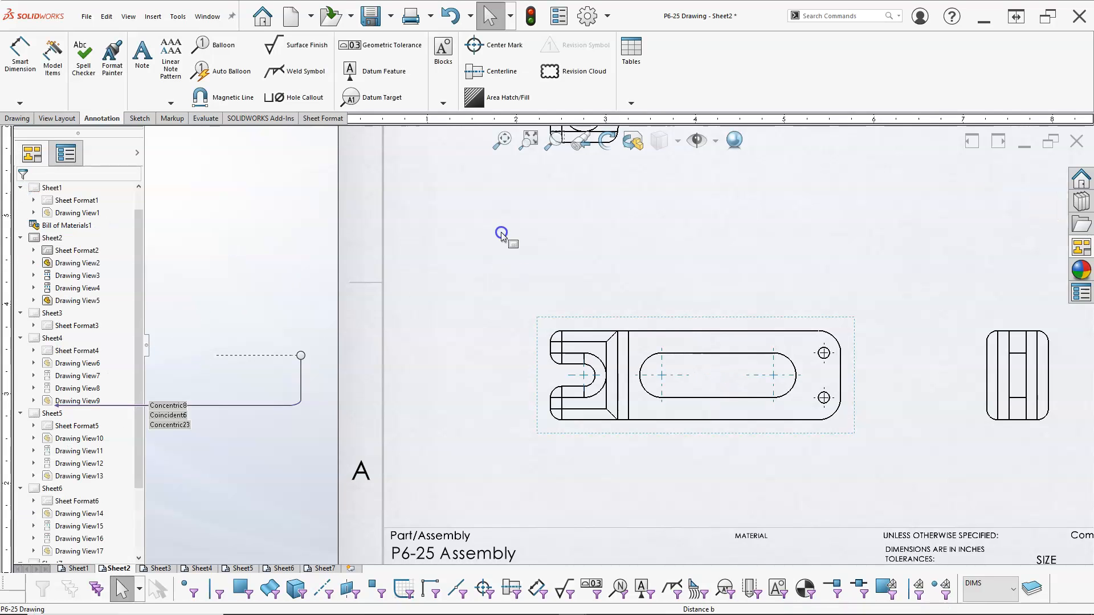
Put the center marks of the top-view hole and the front-view slots onto the Center layer.
{"action": "left_click", "coordinate": [587, 376]}
{"action": "key", "text": "f"}
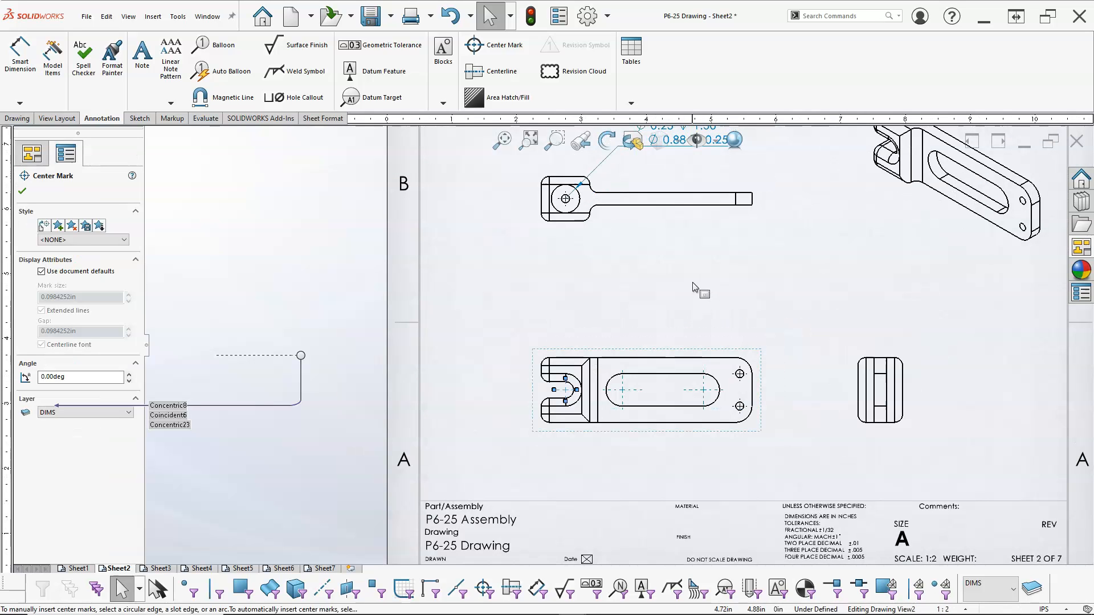
{"action": "scroll", "coordinate": [564, 197], "scroll_direction": "down", "scroll_amount": 2}
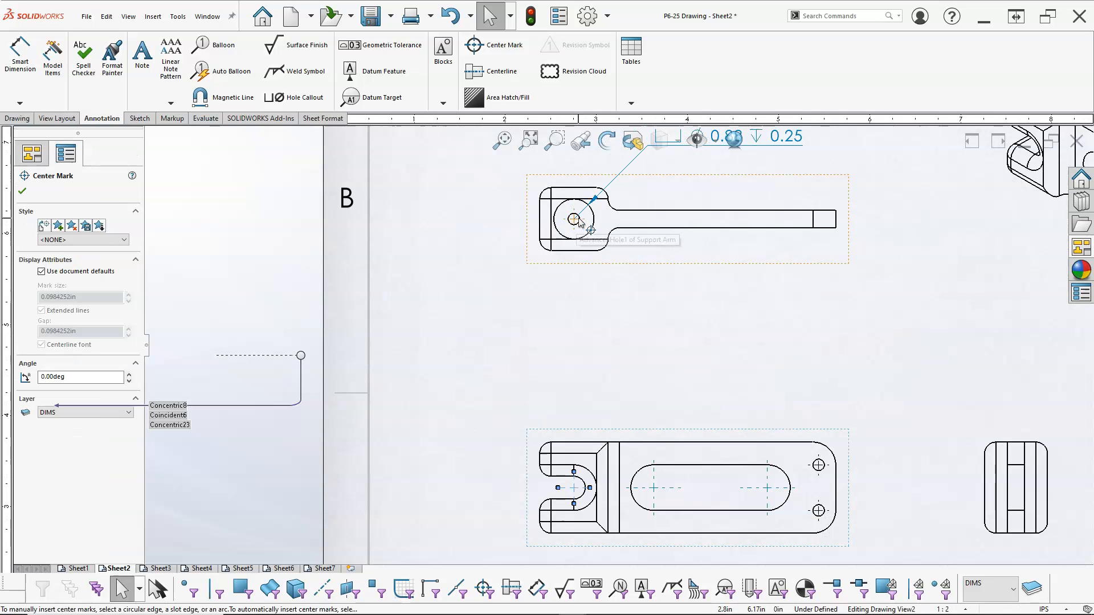
{"action": "left_click", "coordinate": [576, 220]}
{"action": "left_click", "coordinate": [576, 490]}
{"action": "left_click", "coordinate": [653, 494]}
{"action": "left_click", "coordinate": [770, 491]}
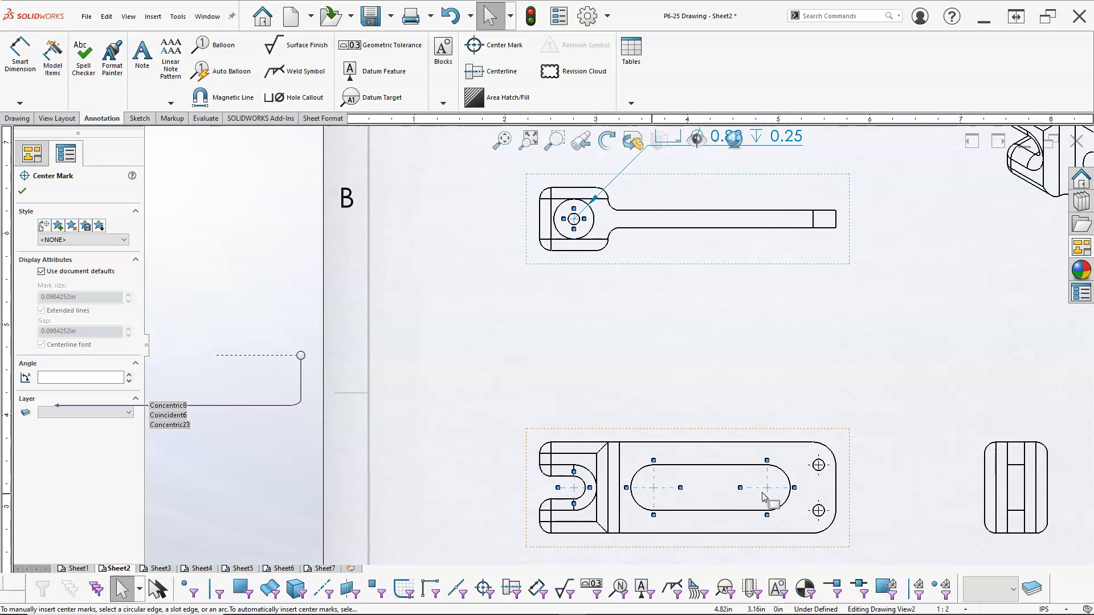
{"action": "left_click", "coordinate": [63, 413]}
{"action": "left_click", "coordinate": [61, 448]}
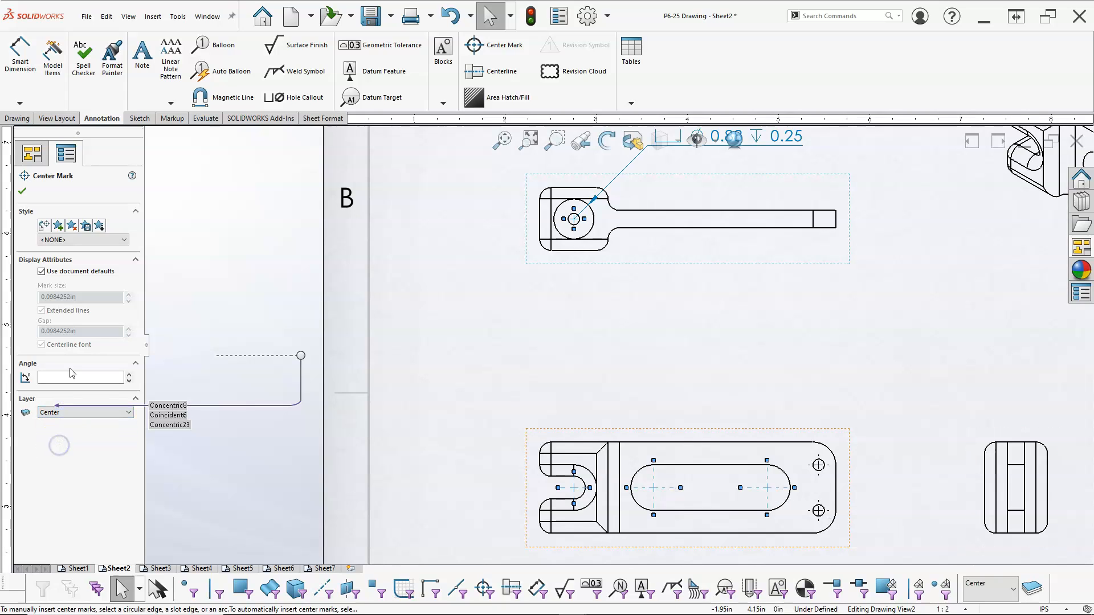
{"action": "left_click", "coordinate": [20, 190]}
{"action": "left_click", "coordinate": [530, 333]}
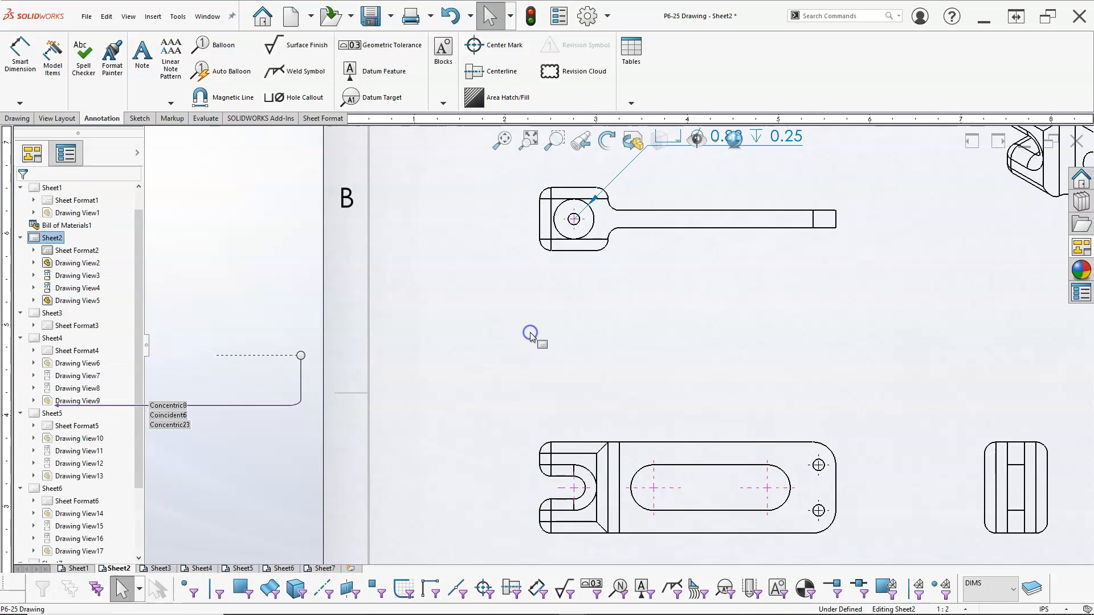
Add a hole callout to the small holes at the front view's right end.
{"action": "scroll", "coordinate": [616, 349], "scroll_direction": "up", "scroll_amount": 5}
{"action": "scroll", "coordinate": [708, 388], "scroll_direction": "down", "scroll_amount": 2}
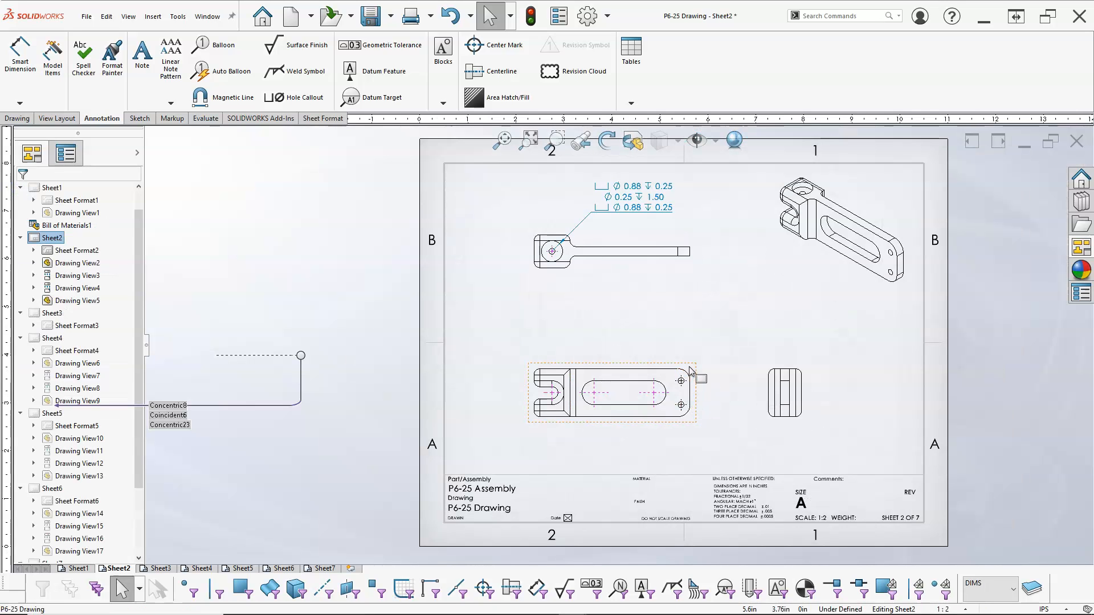
{"action": "left_click_drag", "start_coordinate": [692, 363], "coordinate": [698, 348]}
{"action": "left_click", "coordinate": [326, 97]}
{"action": "scroll", "coordinate": [676, 350], "scroll_direction": "down", "scroll_amount": 3}
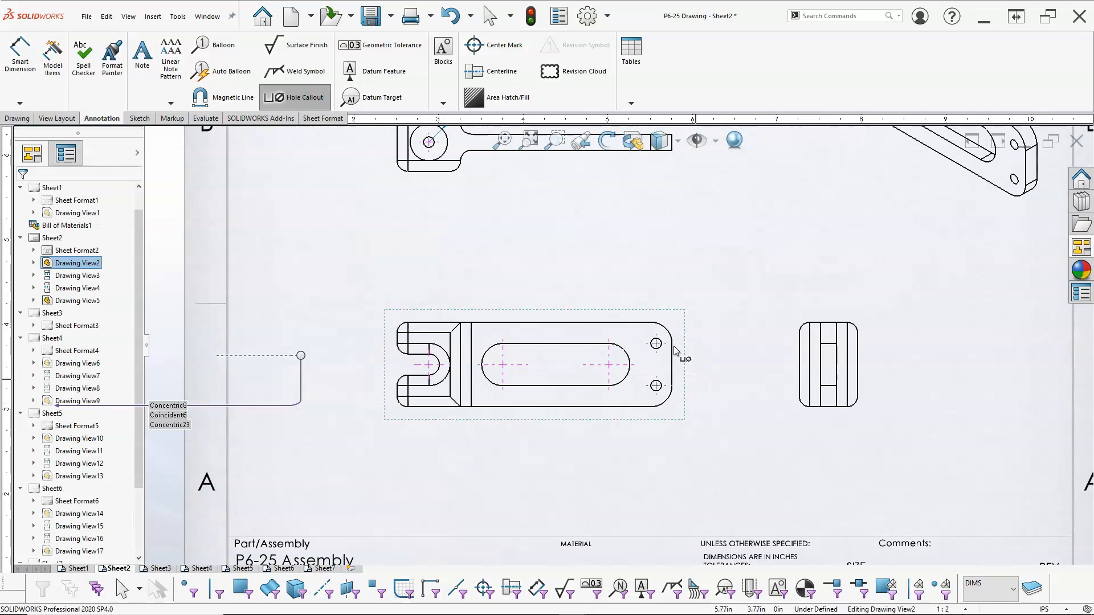
{"action": "left_click", "coordinate": [660, 341]}
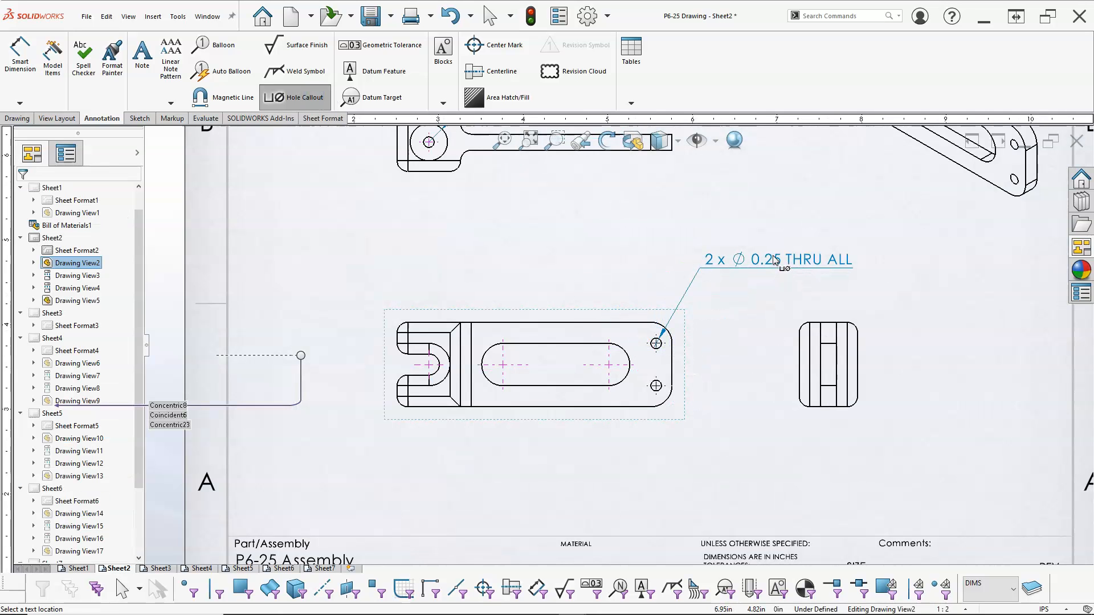
{"action": "left_click", "coordinate": [775, 261]}
Dimension the front view's lower-right corner radius and prefix its text with 2X.
{"action": "left_click", "coordinate": [300, 96]}
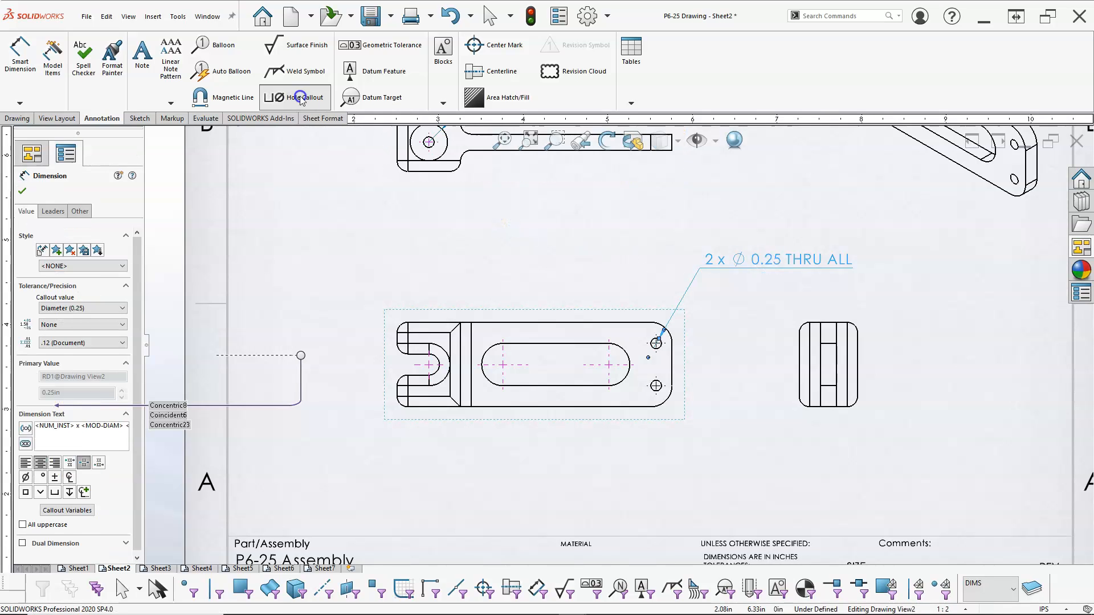
{"action": "left_click", "coordinate": [19, 55]}
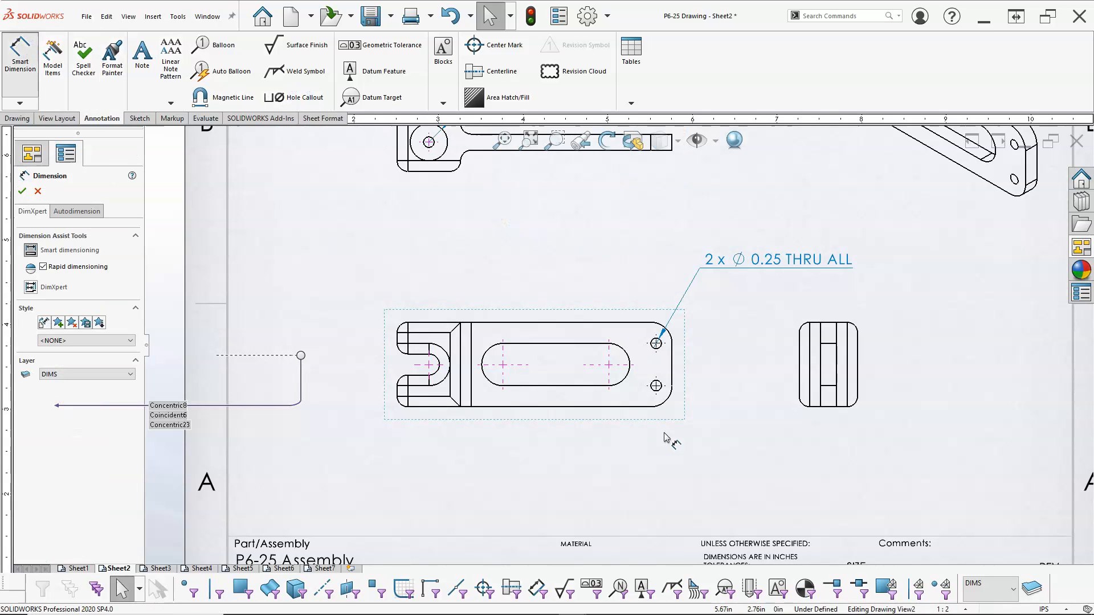
{"action": "left_click", "coordinate": [669, 405]}
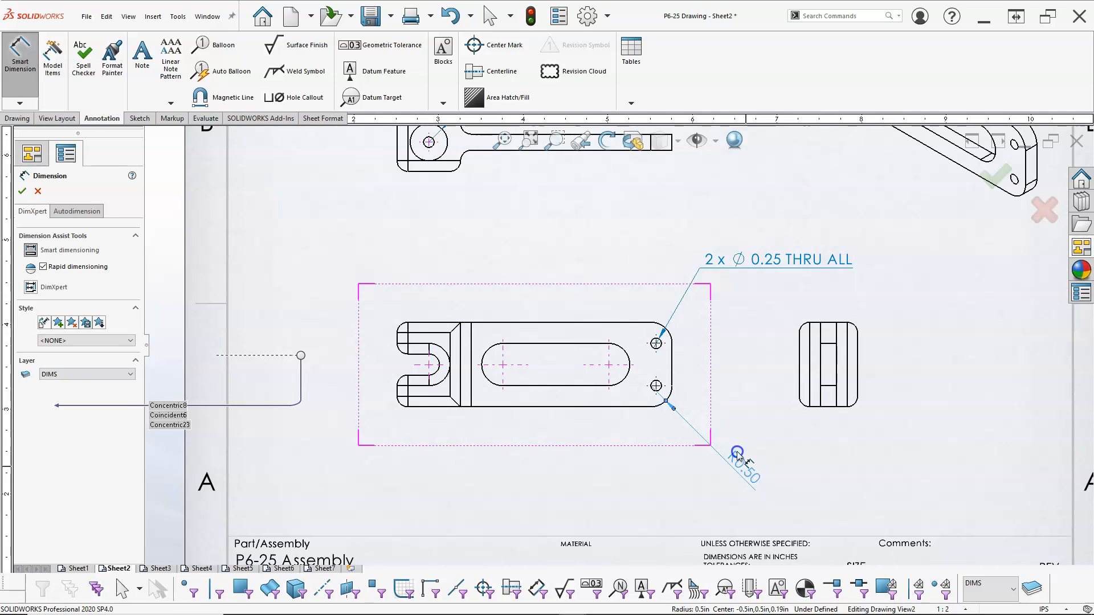
{"action": "left_click", "coordinate": [741, 460]}
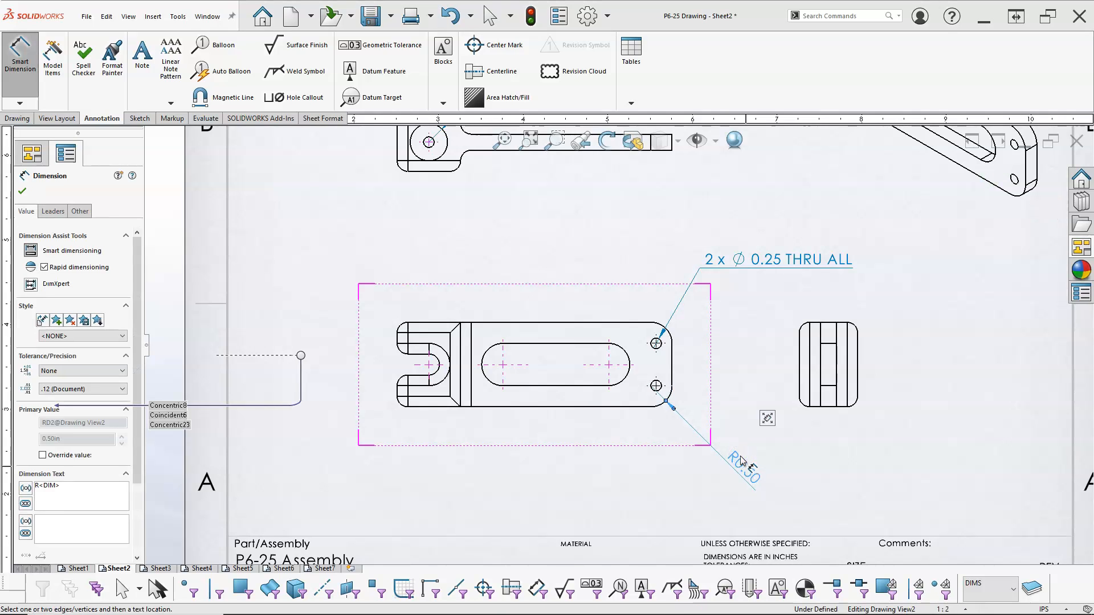
{"action": "mouse_move", "coordinate": [775, 411]}
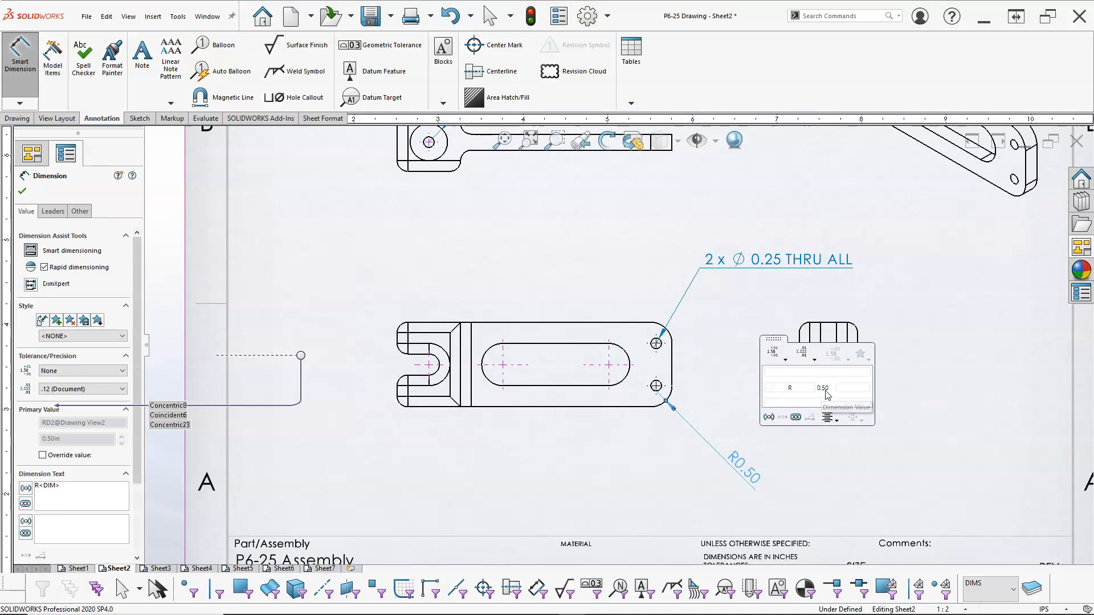
{"action": "left_click", "coordinate": [853, 388]}
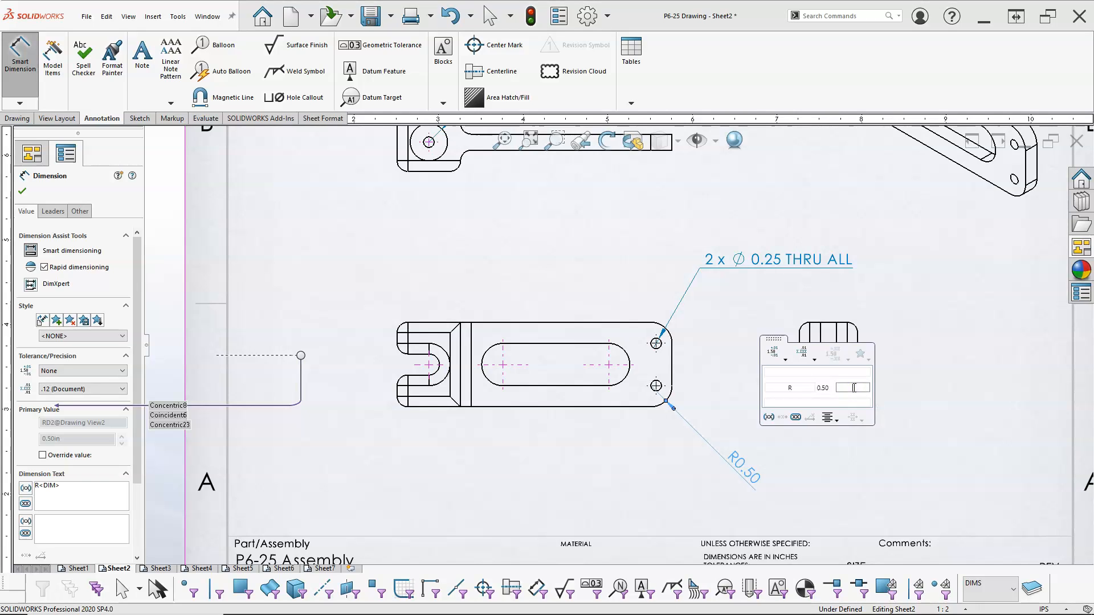
{"action": "left_click", "coordinate": [781, 391]}
{"action": "type", "text": "2X"}
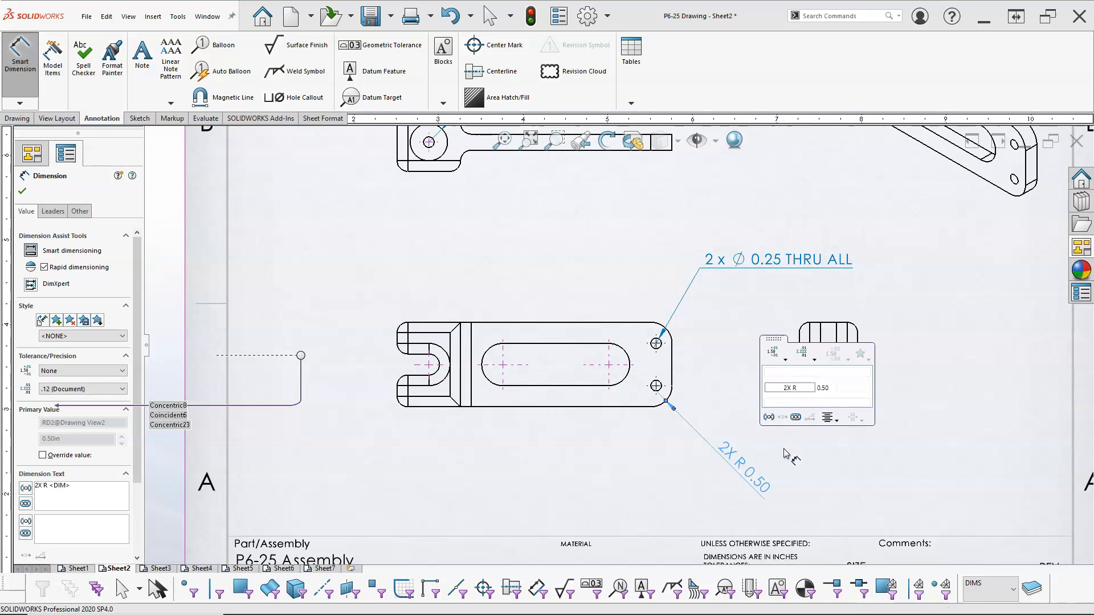
{"action": "left_click", "coordinate": [785, 453]}
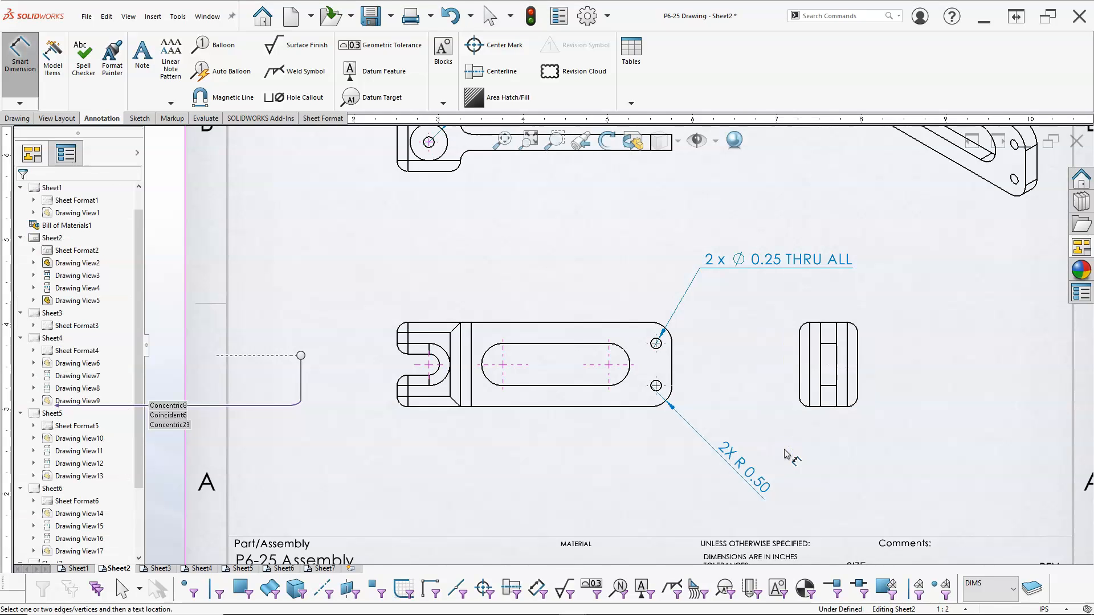
Dimension the front view's lower-left corner radius and append TYP to its text.
{"action": "left_click", "coordinate": [403, 410]}
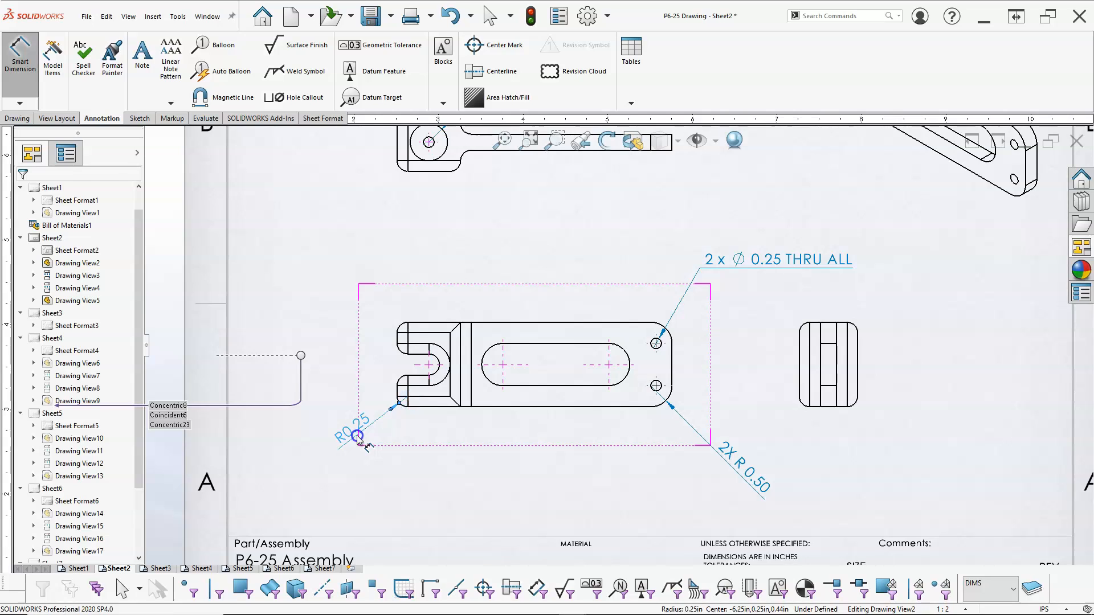
{"action": "left_click", "coordinate": [357, 437]}
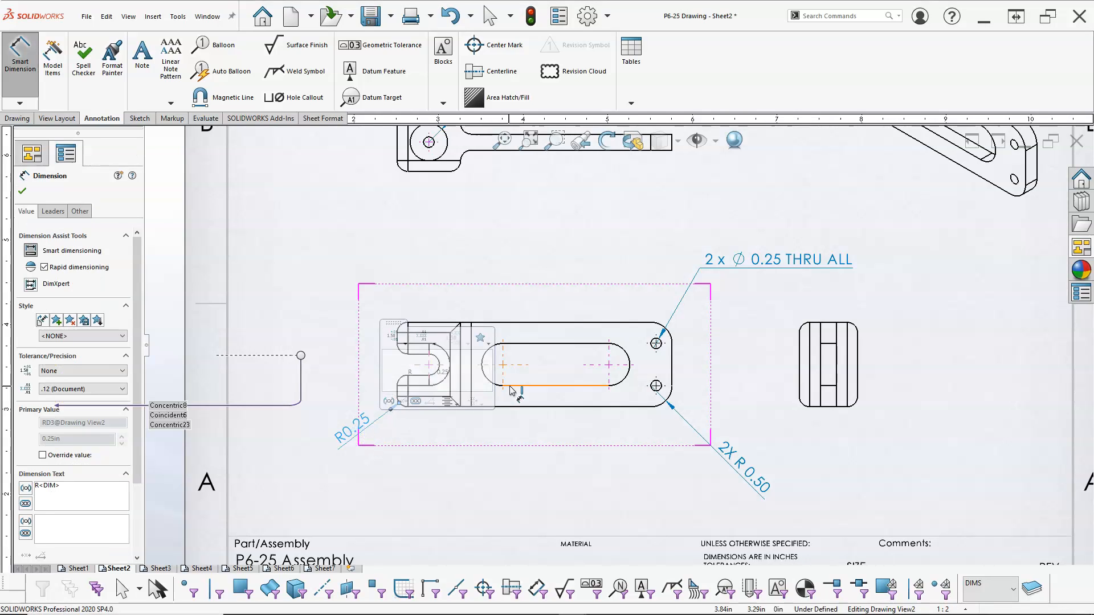
{"action": "left_click", "coordinate": [475, 373]}
{"action": "type", "text": "TYP"}
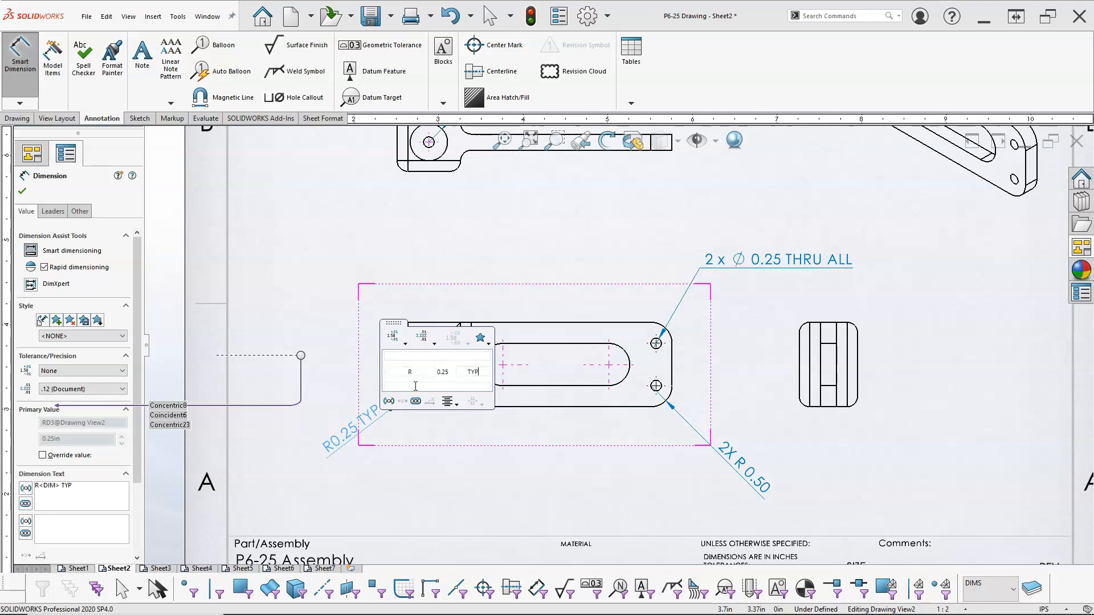
{"action": "left_click", "coordinate": [439, 488]}
{"action": "left_click_drag", "start_coordinate": [353, 438], "coordinate": [354, 441]}
{"action": "left_click", "coordinate": [479, 236]}
{"action": "scroll", "coordinate": [481, 206], "scroll_direction": "up", "scroll_amount": 1}
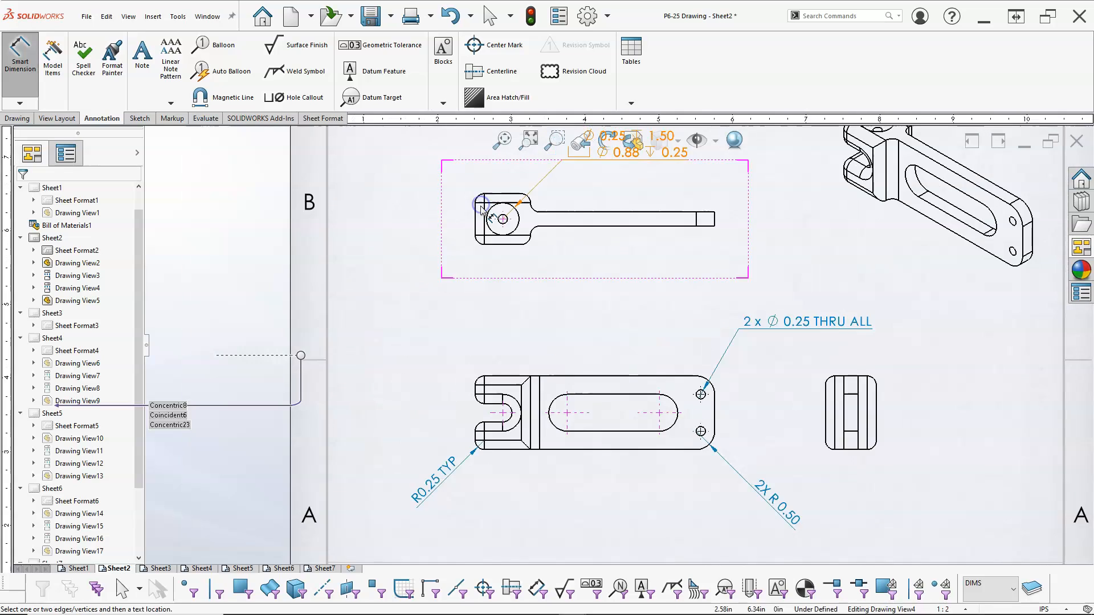
{"action": "scroll", "coordinate": [482, 210], "scroll_direction": "down", "scroll_amount": 1}
{"action": "left_click", "coordinate": [546, 242]}
{"action": "key", "text": "Escape"}
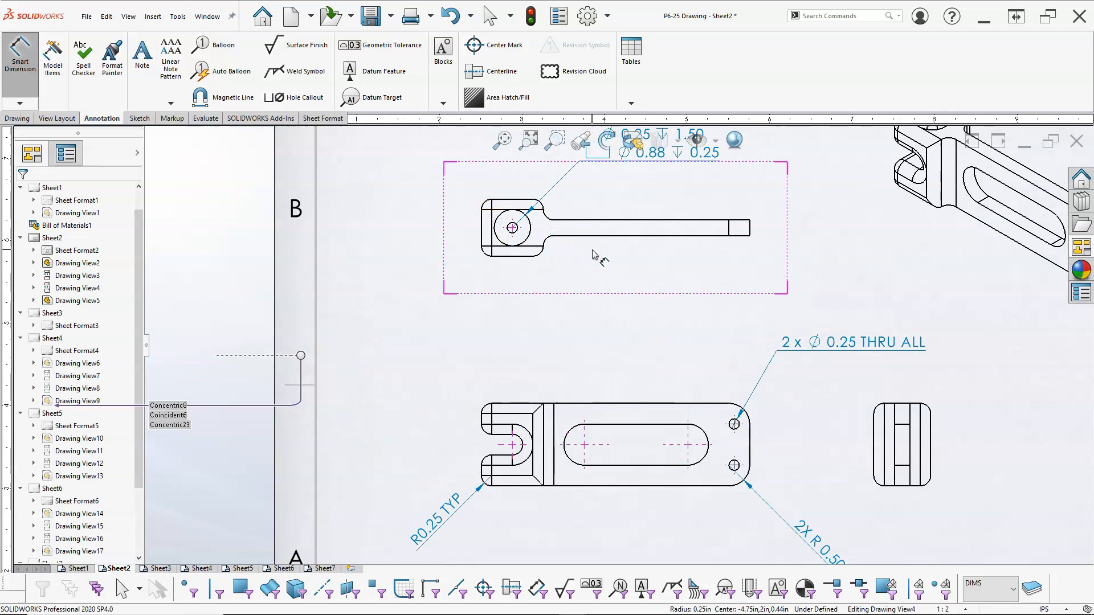
Dimension the top view's overall length and the height of the arm's end.
{"action": "left_click", "coordinate": [483, 237]}
{"action": "left_click", "coordinate": [749, 234]}
{"action": "left_click", "coordinate": [663, 297]}
{"action": "left_click", "coordinate": [750, 228]}
{"action": "left_click", "coordinate": [835, 274]}
Dimension the offsets from the hub's lower and upper edges to the arm in the top view.
{"action": "left_click", "coordinate": [526, 262]}
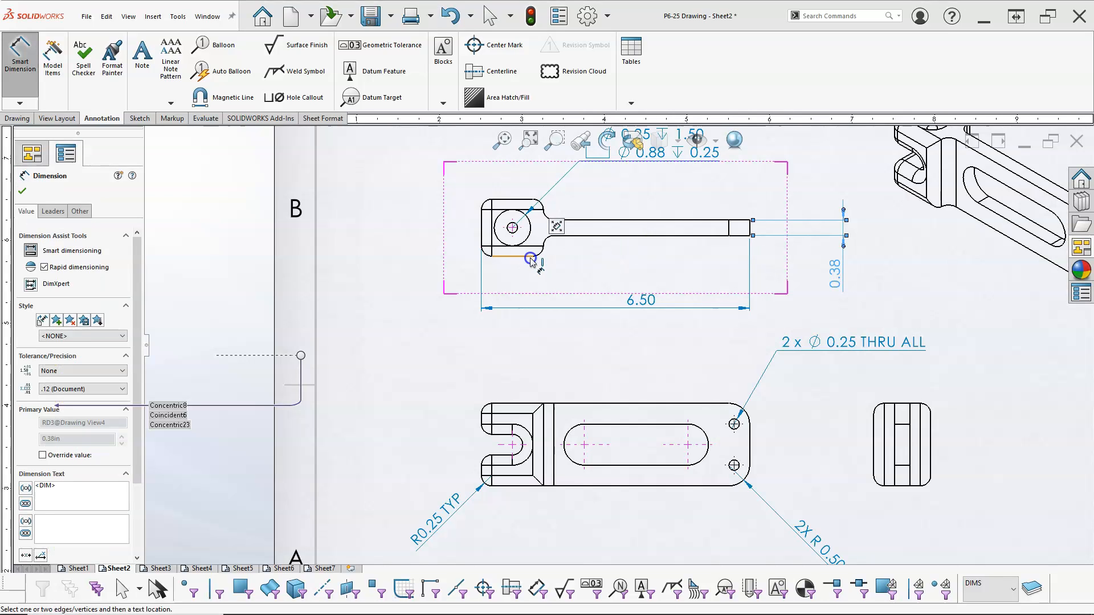
{"action": "left_click", "coordinate": [717, 238]}
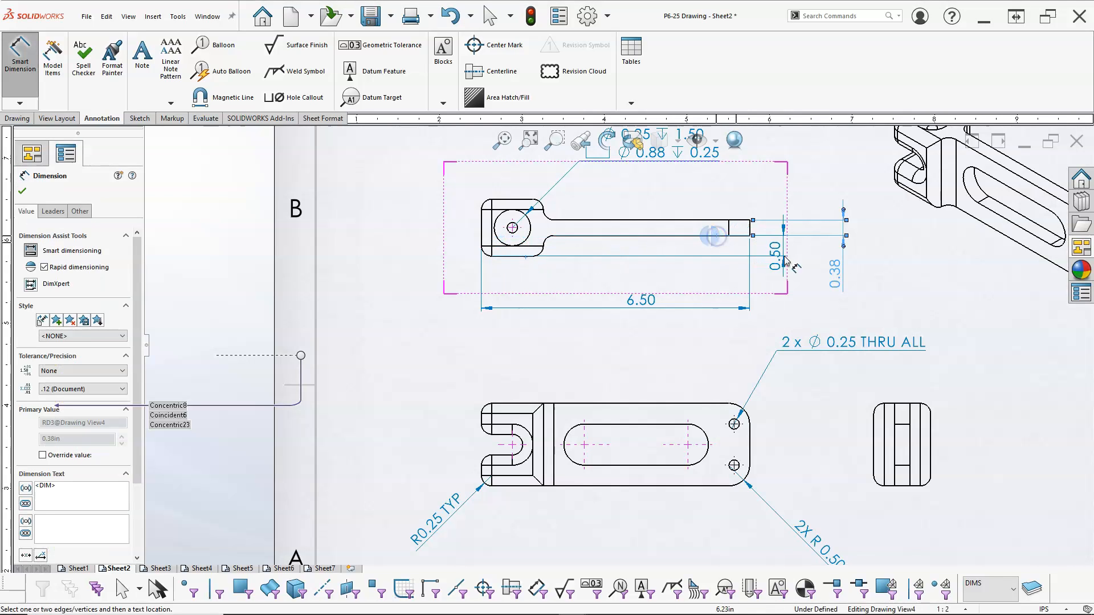
{"action": "left_click", "coordinate": [803, 268]}
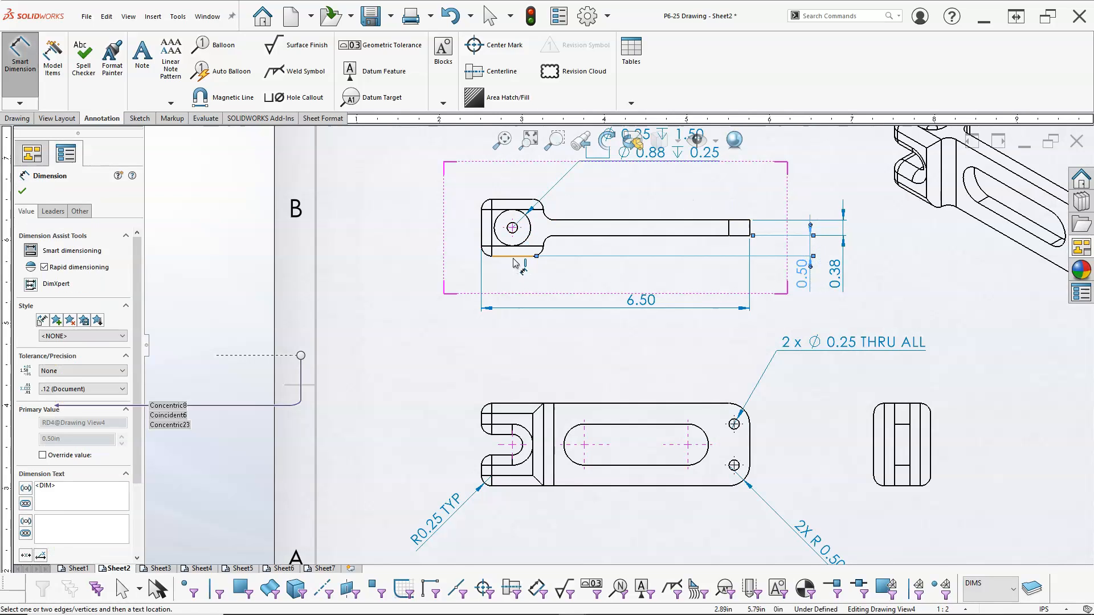
{"action": "left_click", "coordinate": [522, 206]}
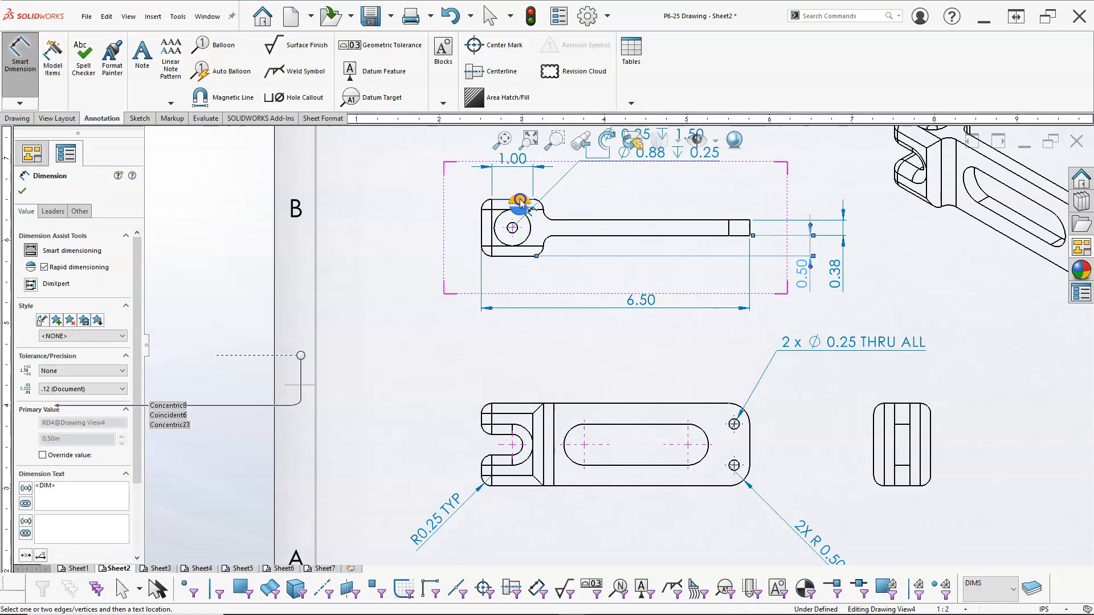
{"action": "left_click", "coordinate": [581, 224]}
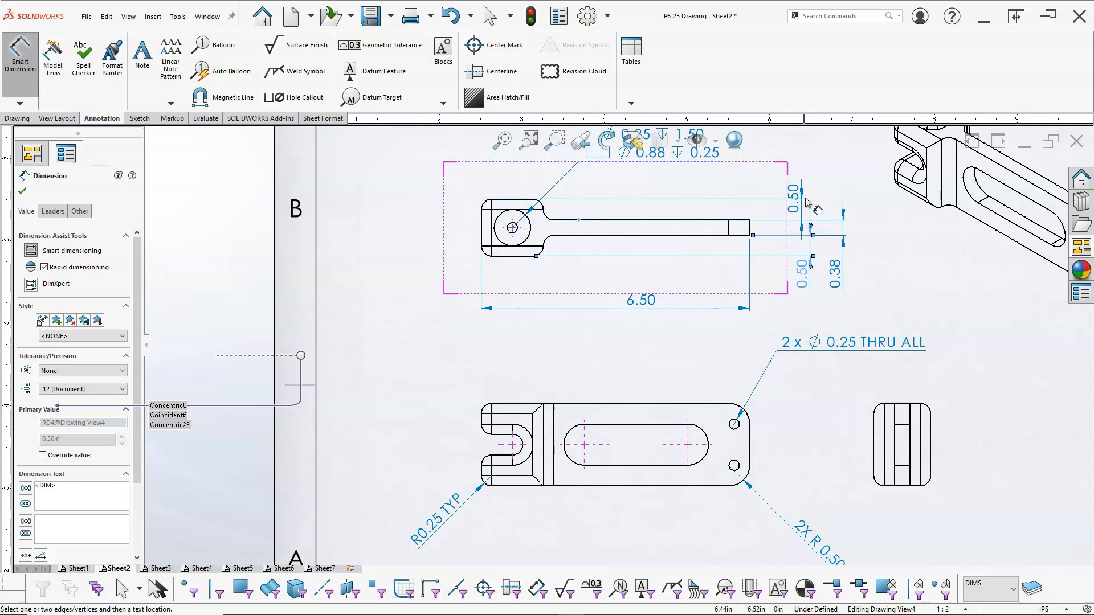
{"action": "left_click", "coordinate": [803, 178]}
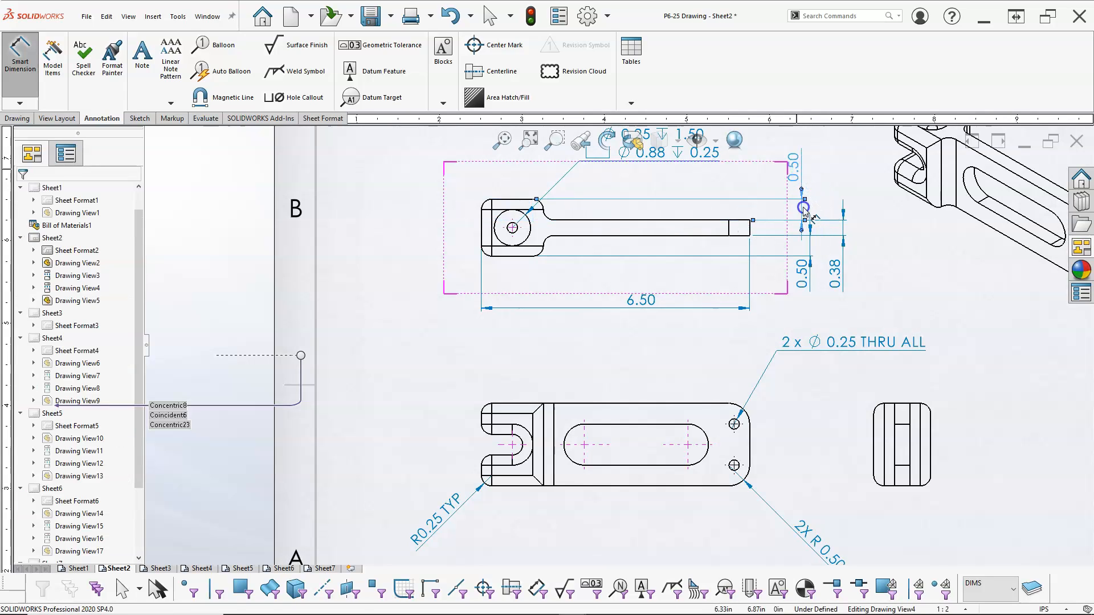
Reposition the arm-height dimension above the top view.
{"action": "left_click", "coordinate": [808, 283]}
{"action": "left_click_drag", "start_coordinate": [831, 288], "coordinate": [849, 288]}
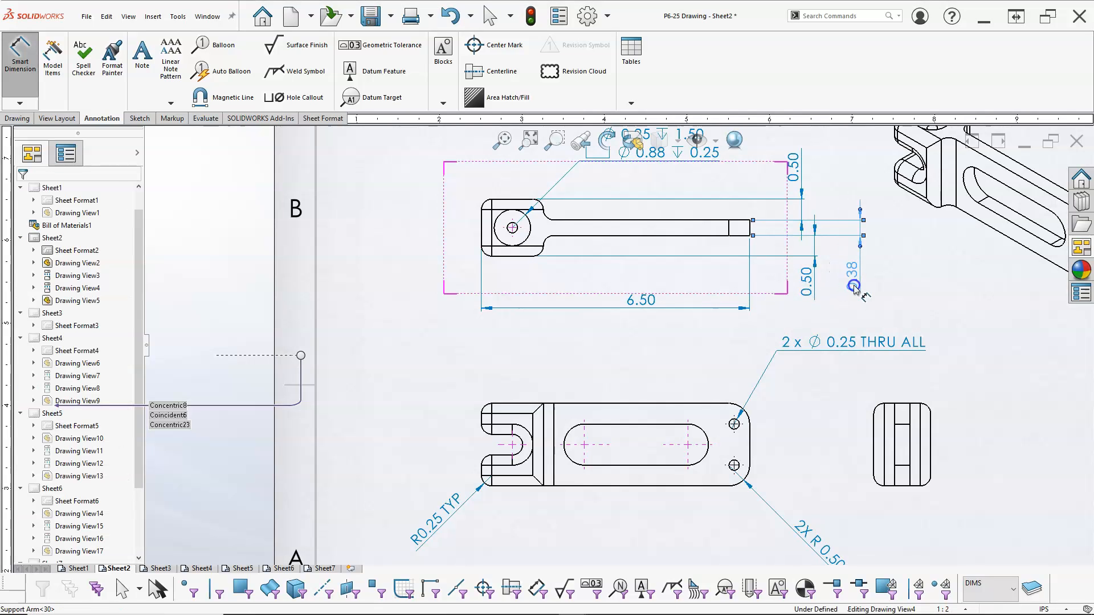
{"action": "left_click_drag", "start_coordinate": [815, 229], "coordinate": [838, 180]}
{"action": "left_click", "coordinate": [875, 254]}
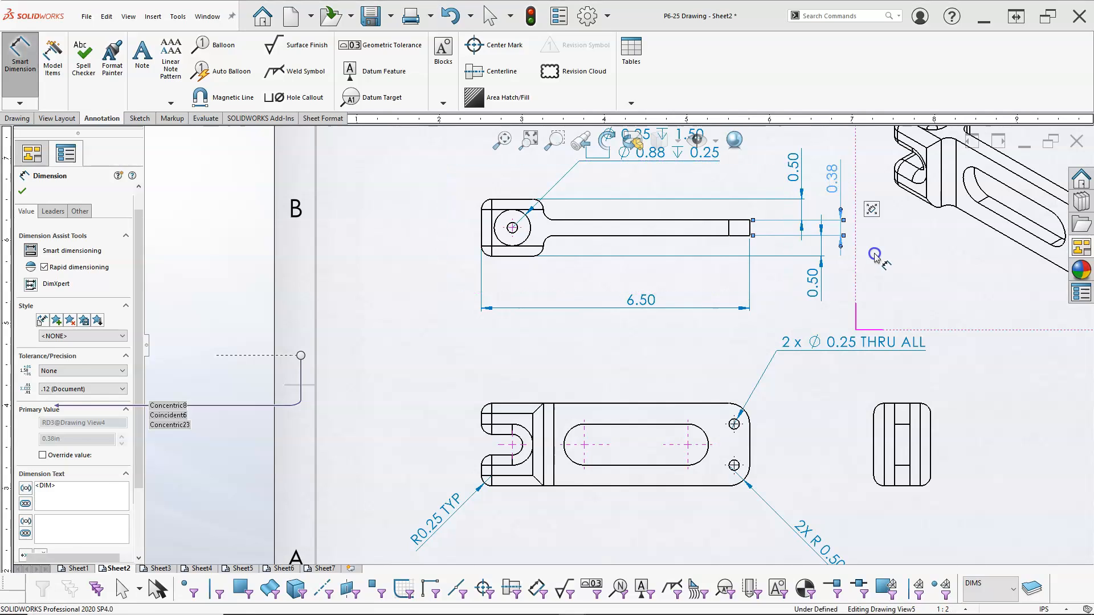
Dimension the hole center's distance from the hub's left edge in the top view.
{"action": "left_click", "coordinate": [482, 236]}
{"action": "left_click", "coordinate": [512, 230]}
{"action": "left_click", "coordinate": [552, 287]}
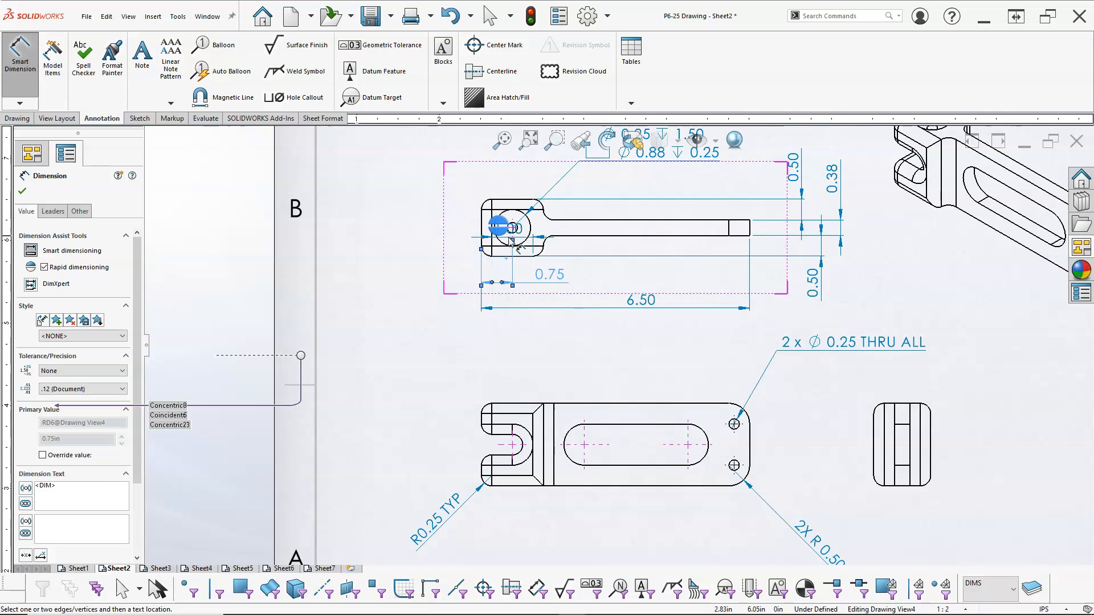
{"action": "scroll", "coordinate": [513, 229], "scroll_direction": "down", "scroll_amount": 3}
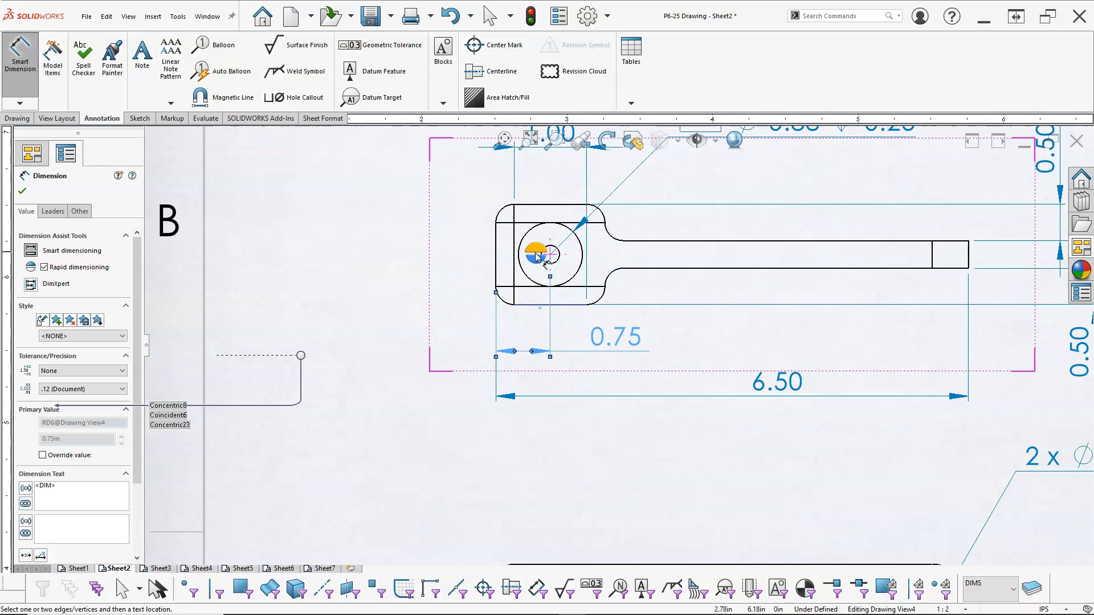
Dimension the vertical distance from the hole center to the hub's edge in the top view.
{"action": "left_click", "coordinate": [554, 254]}
{"action": "left_click", "coordinate": [465, 285]}
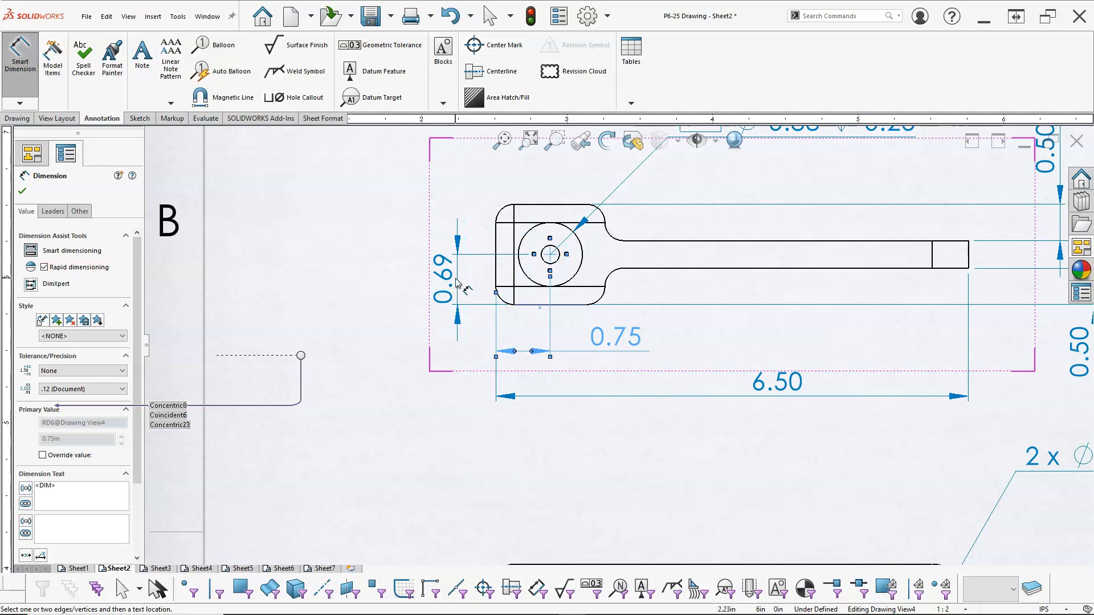
Dimension the hub's overall height beside the top view and enclose it in parentheses as a reference dimension.
{"action": "scroll", "coordinate": [566, 305], "scroll_direction": "up", "scroll_amount": 3}
{"action": "scroll", "coordinate": [638, 300], "scroll_direction": "up", "scroll_amount": 2}
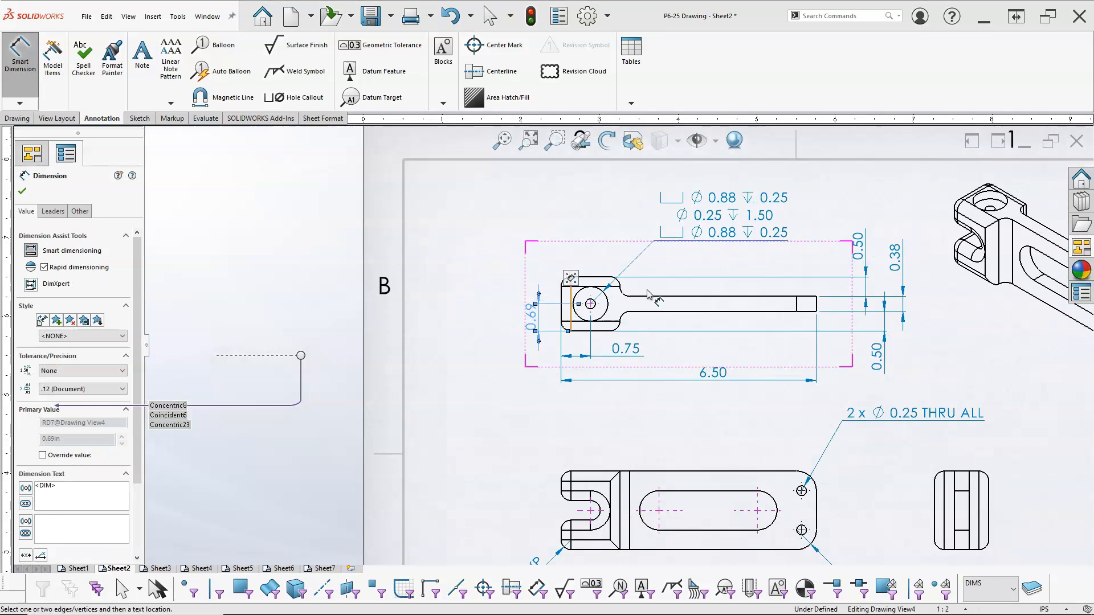
{"action": "scroll", "coordinate": [654, 299], "scroll_direction": "down", "scroll_amount": 2}
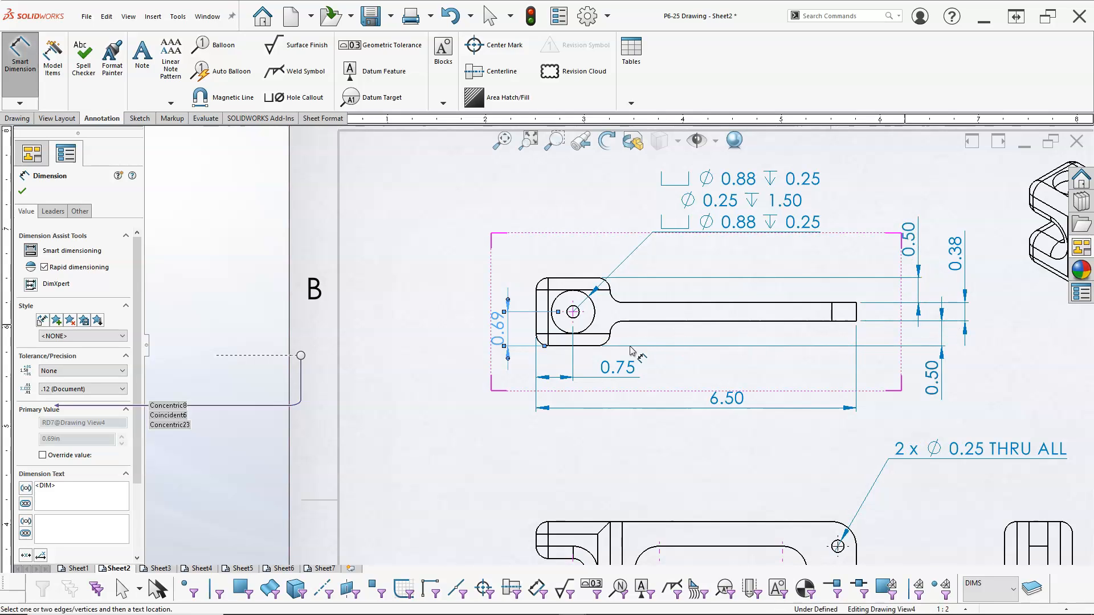
{"action": "left_click", "coordinate": [591, 347]}
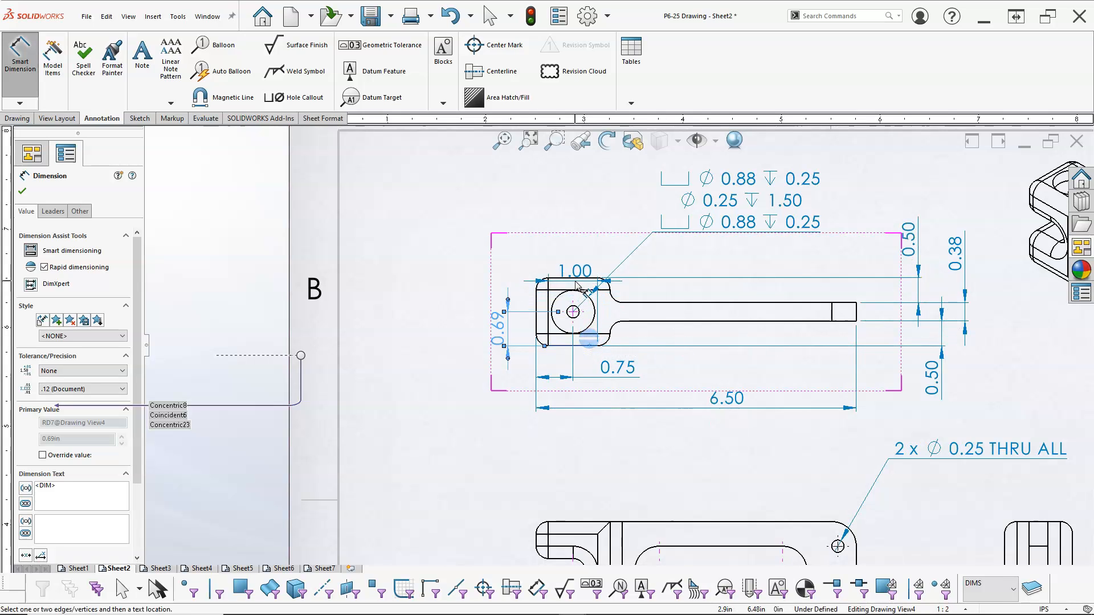
{"action": "left_click", "coordinate": [575, 279]}
{"action": "left_click", "coordinate": [457, 314]}
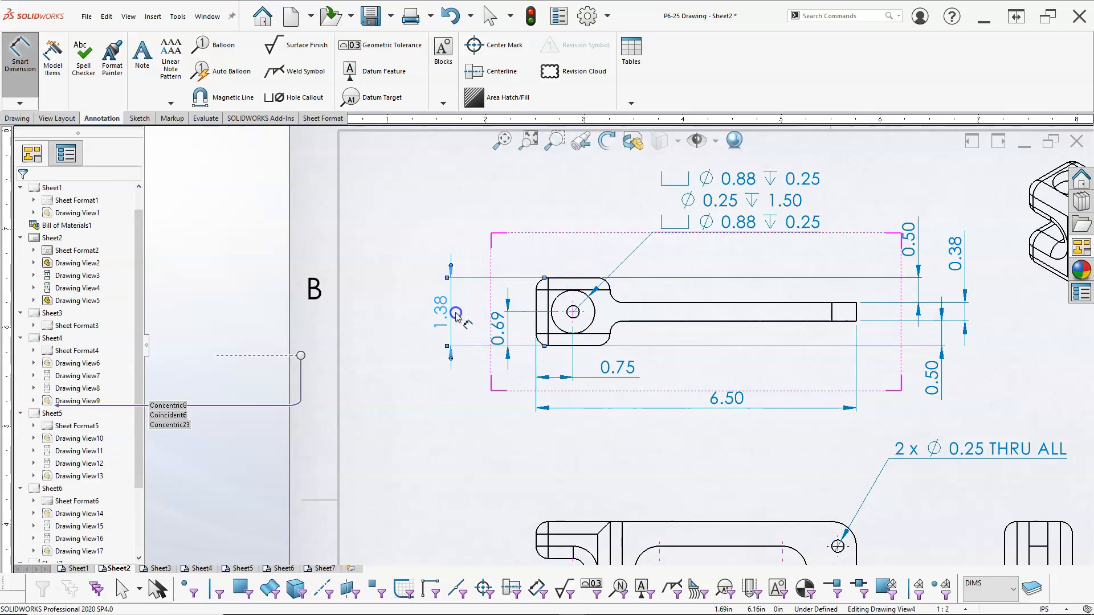
{"action": "left_click", "coordinate": [487, 278]}
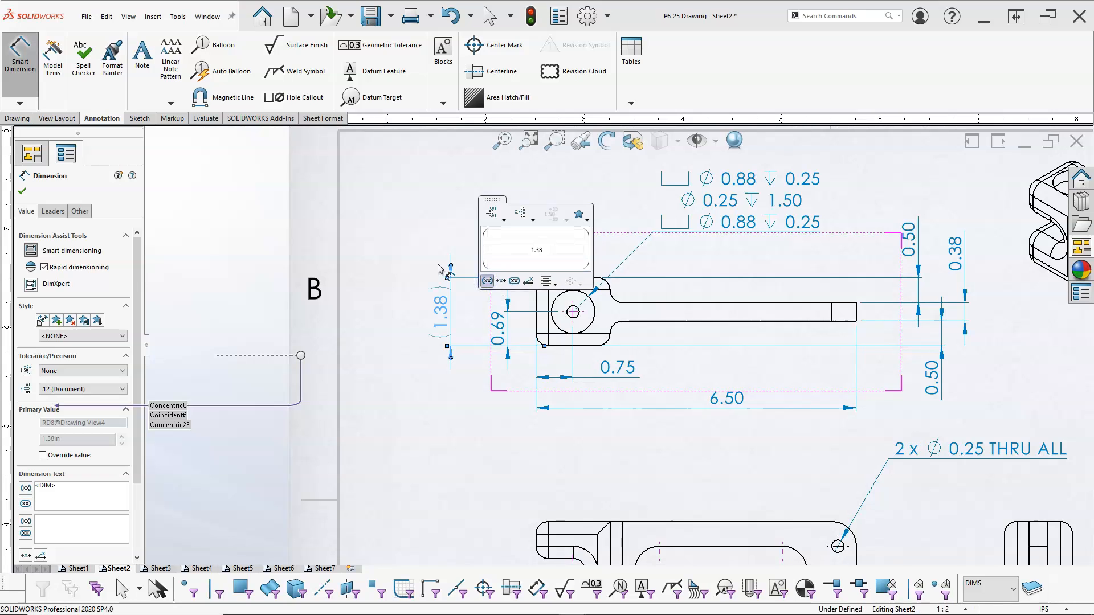
{"action": "left_click", "coordinate": [436, 221]}
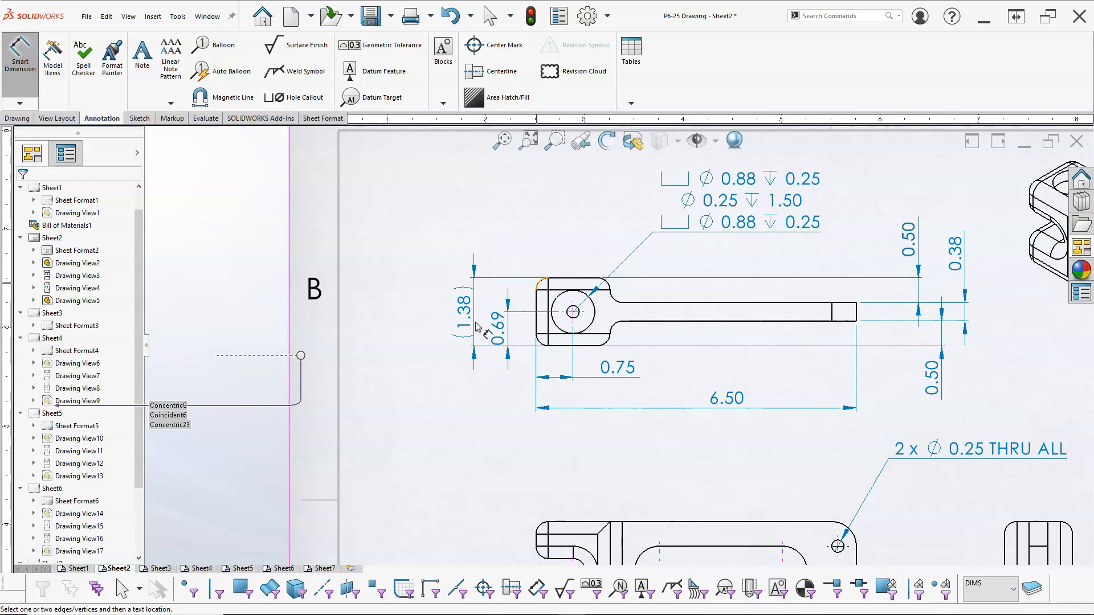
Dimension the hub's overall width above the top view.
{"action": "scroll", "coordinate": [786, 446], "scroll_direction": "up", "scroll_amount": 2}
{"action": "scroll", "coordinate": [787, 445], "scroll_direction": "up", "scroll_amount": 3}
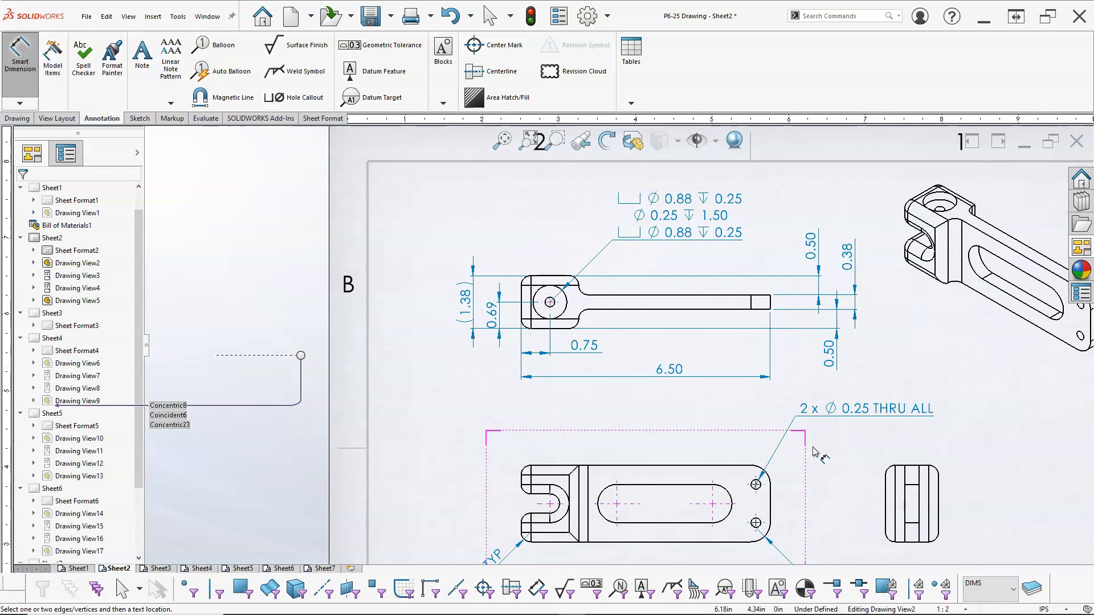
{"action": "scroll", "coordinate": [639, 453], "scroll_direction": "down", "scroll_amount": 3}
{"action": "scroll", "coordinate": [639, 453], "scroll_direction": "up", "scroll_amount": 1}
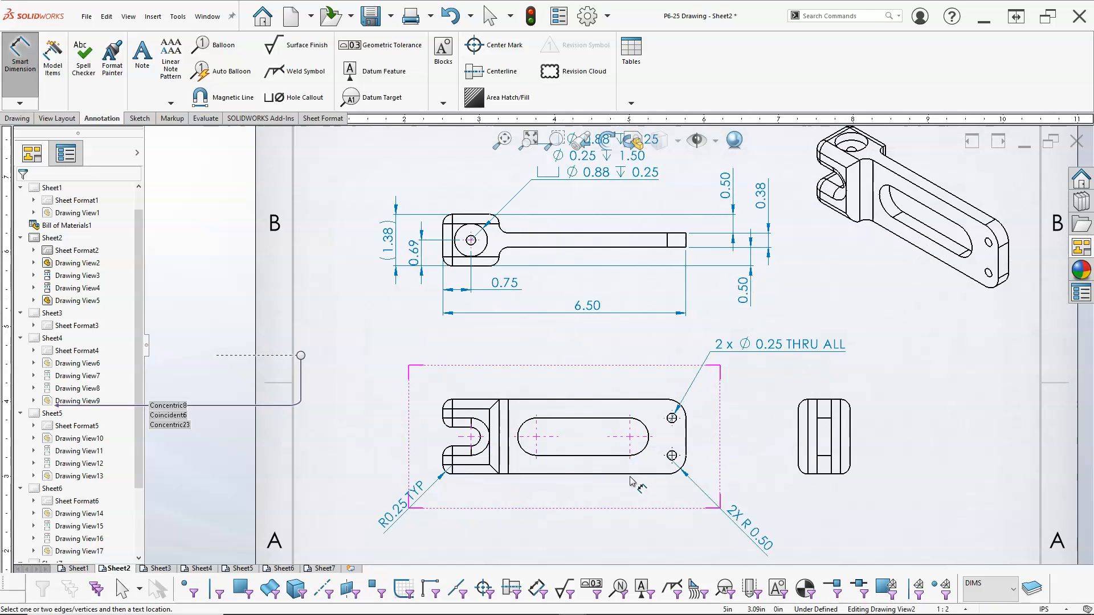
{"action": "scroll", "coordinate": [494, 246], "scroll_direction": "down", "scroll_amount": 2}
{"action": "scroll", "coordinate": [451, 246], "scroll_direction": "down", "scroll_amount": 1}
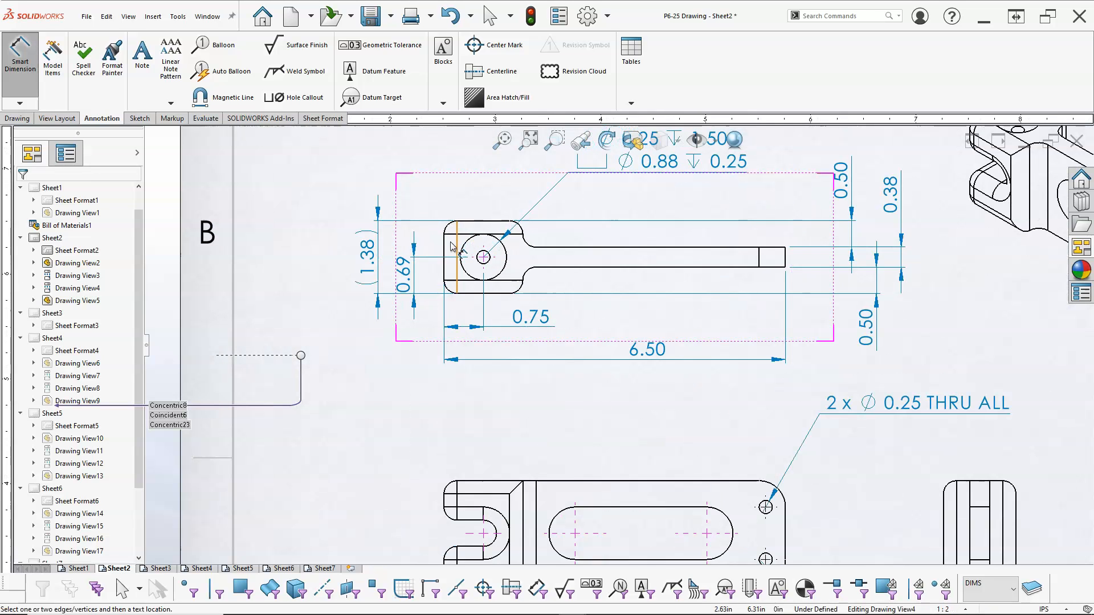
{"action": "left_click", "coordinate": [446, 243]}
{"action": "left_click", "coordinate": [523, 237]}
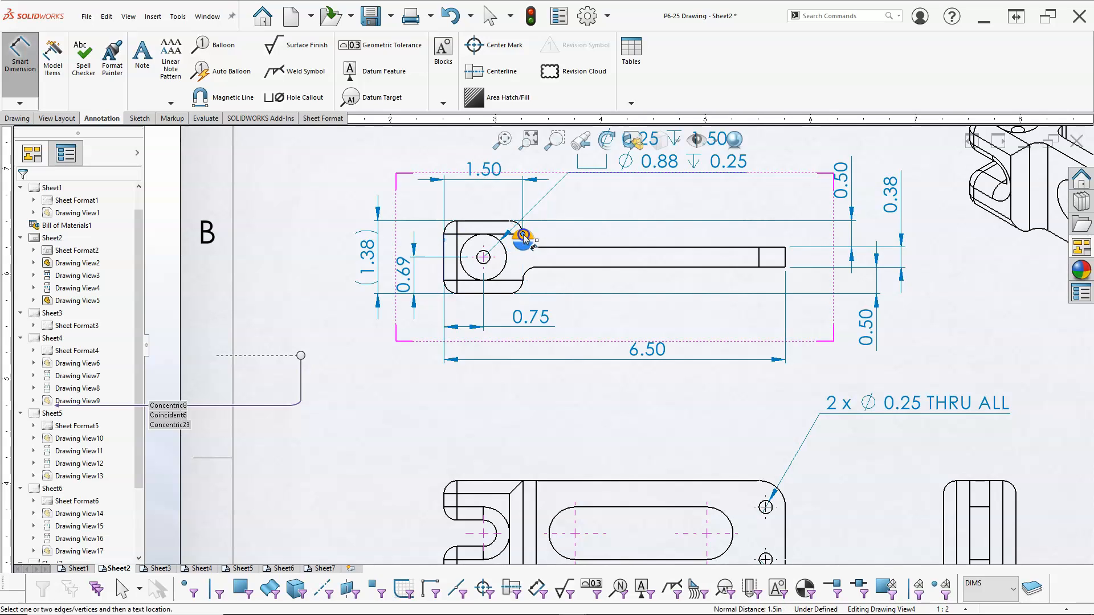
{"action": "left_click", "coordinate": [480, 194]}
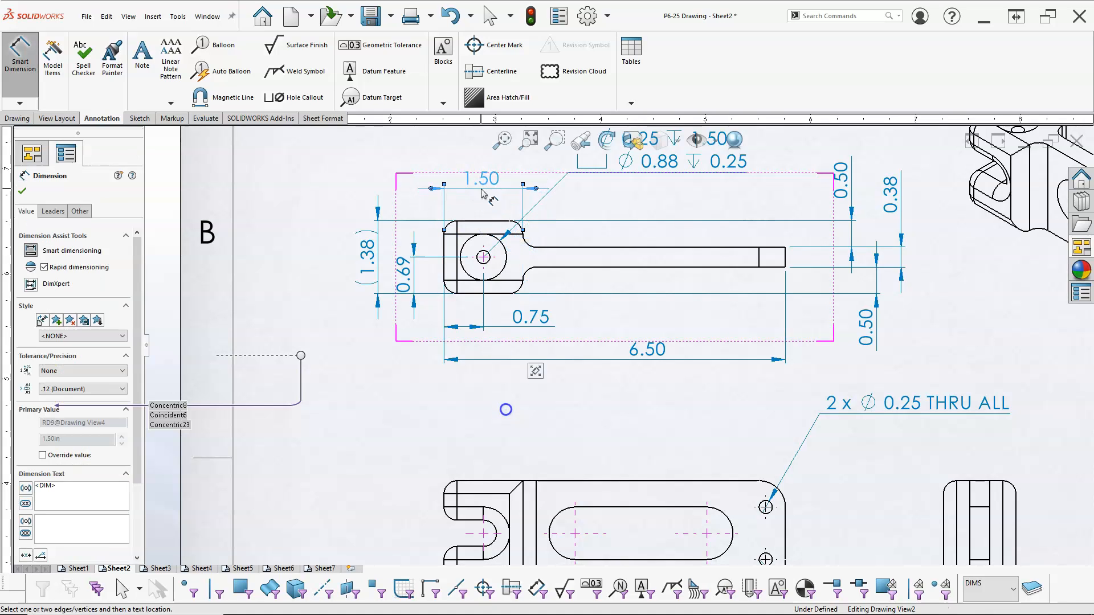
Dimension the part's overall height beside the front view.
{"action": "scroll", "coordinate": [517, 487], "scroll_direction": "up", "scroll_amount": 5}
{"action": "scroll", "coordinate": [573, 422], "scroll_direction": "down", "scroll_amount": 1}
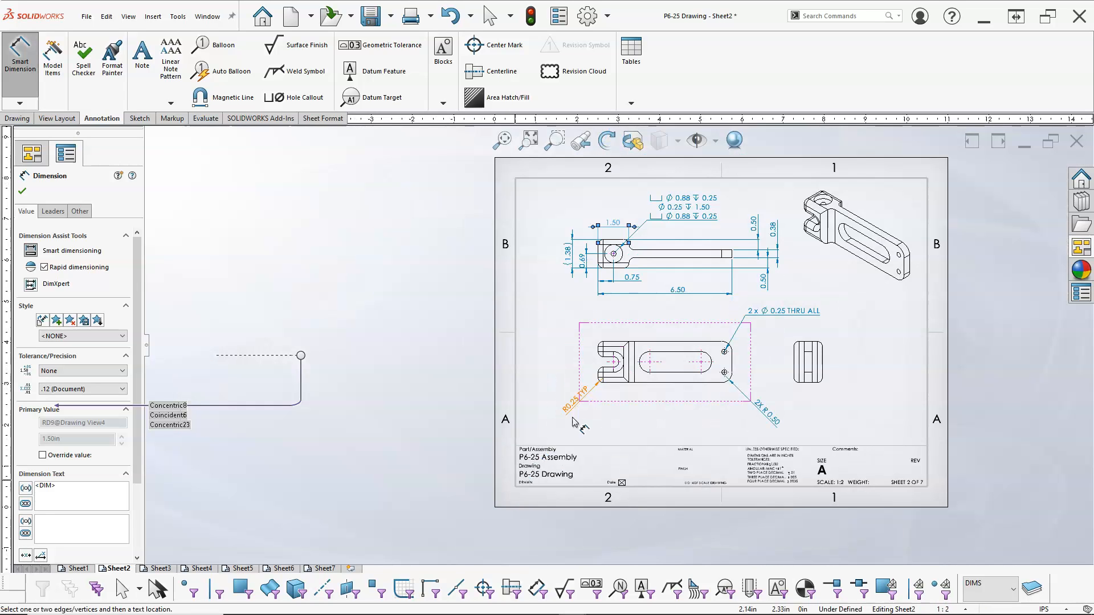
{"action": "scroll", "coordinate": [627, 379], "scroll_direction": "down", "scroll_amount": 3}
{"action": "scroll", "coordinate": [614, 371], "scroll_direction": "down", "scroll_amount": 2}
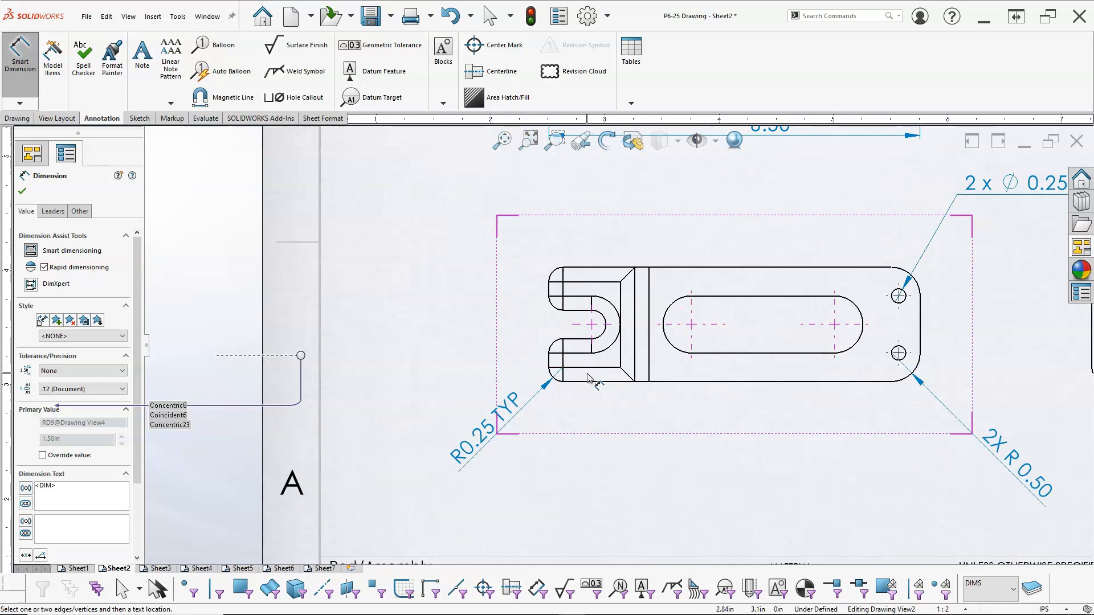
{"action": "left_click", "coordinate": [590, 382]}
{"action": "left_click", "coordinate": [575, 268]}
{"action": "left_click", "coordinate": [415, 328]}
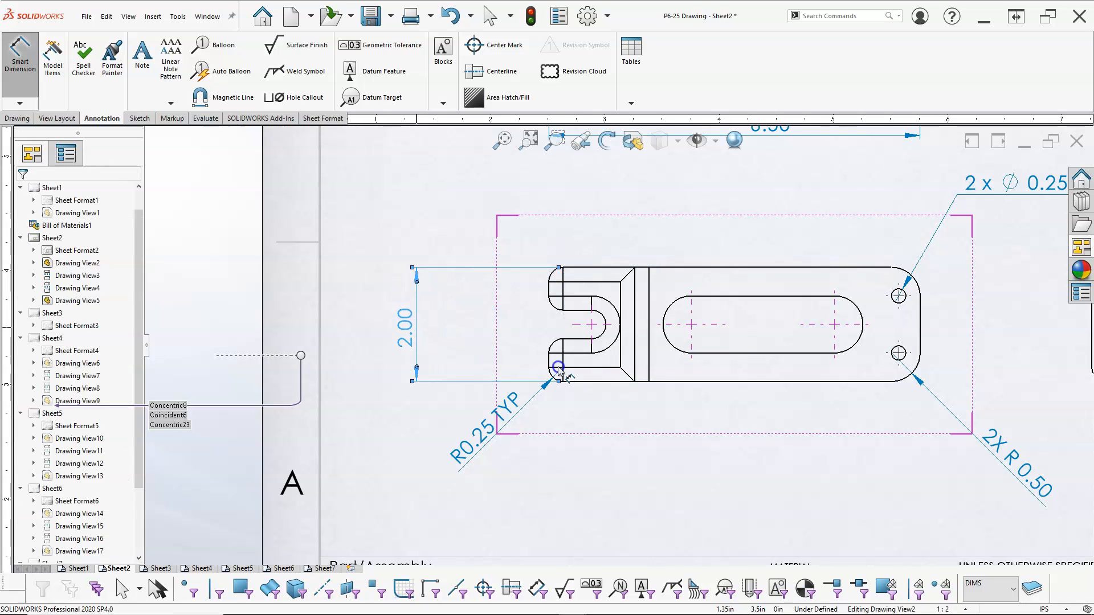
Dimension the fork slot center's height above the part's lower edge and prefix the dimension with 3X.
{"action": "left_click", "coordinate": [588, 388]}
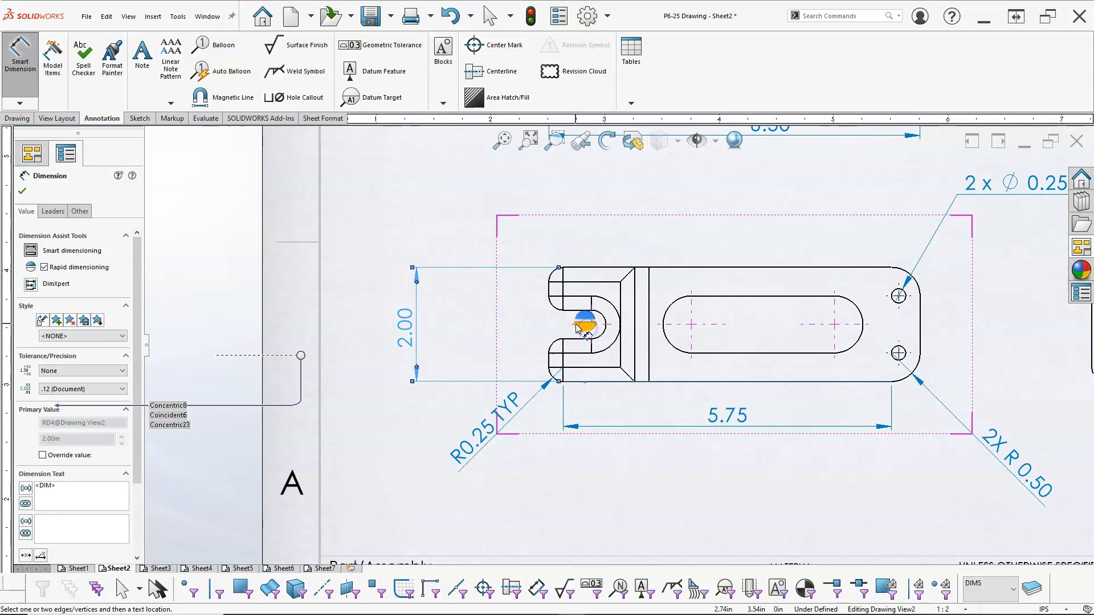
{"action": "left_click", "coordinate": [590, 328]}
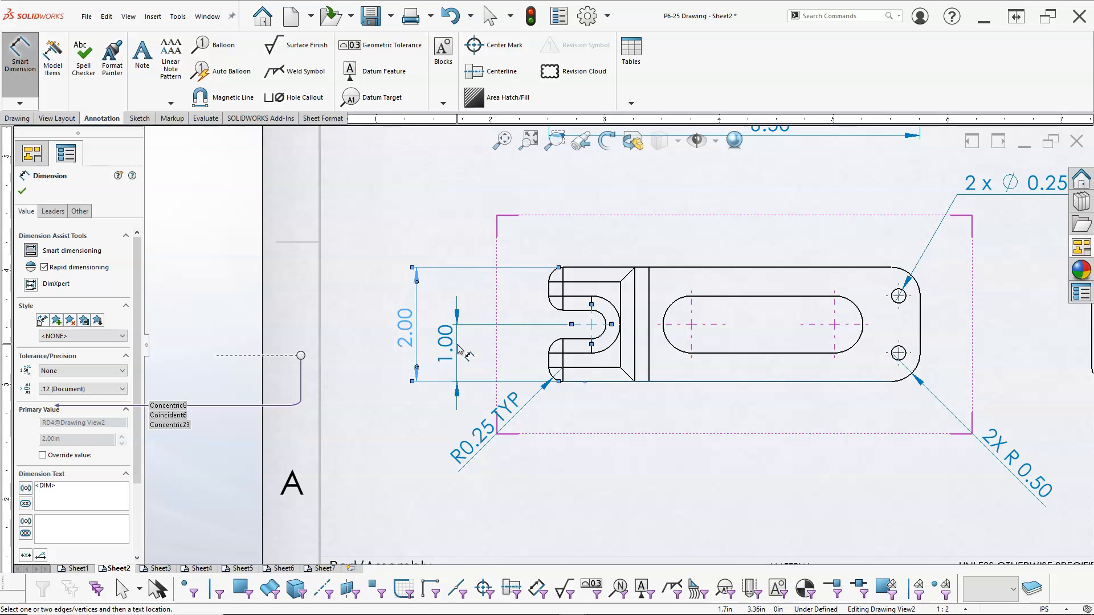
{"action": "left_click", "coordinate": [459, 348]}
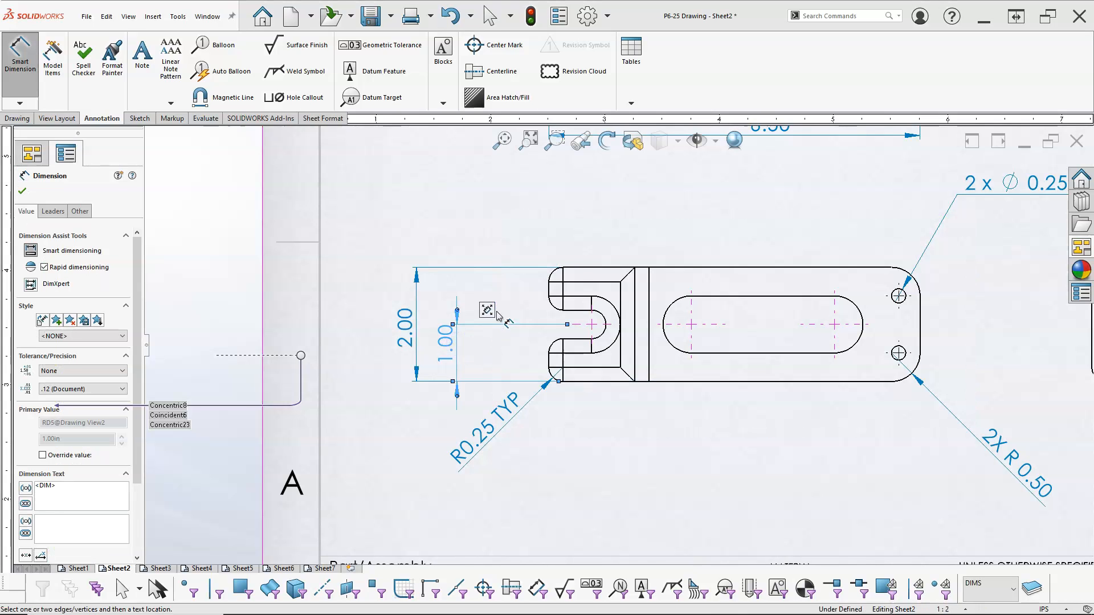
{"action": "mouse_move", "coordinate": [489, 308]}
{"action": "left_click", "coordinate": [511, 280]}
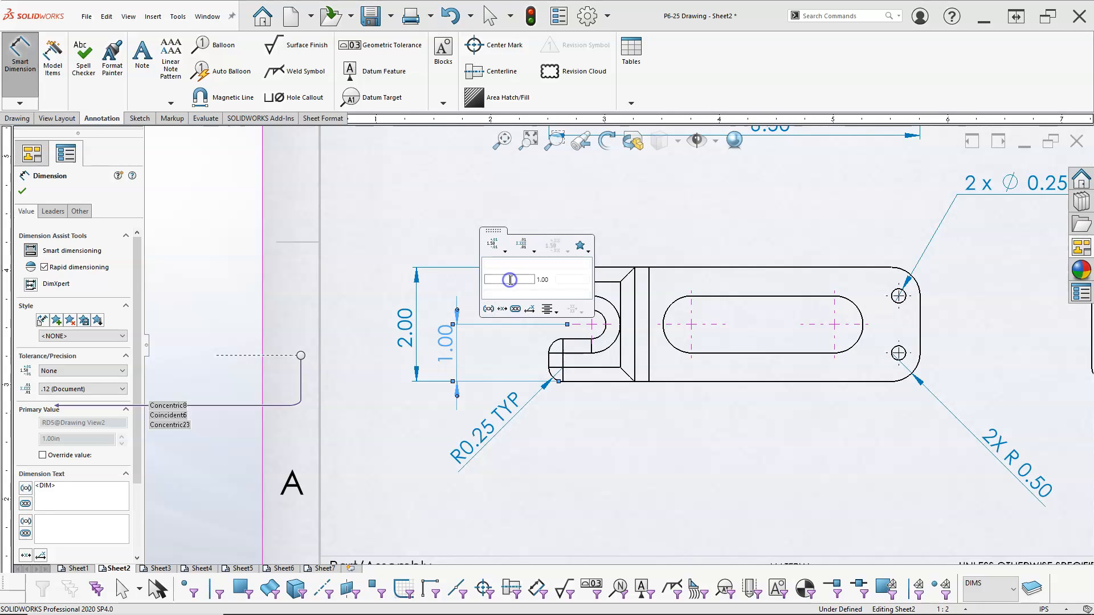
{"action": "type", "text": "3X"}
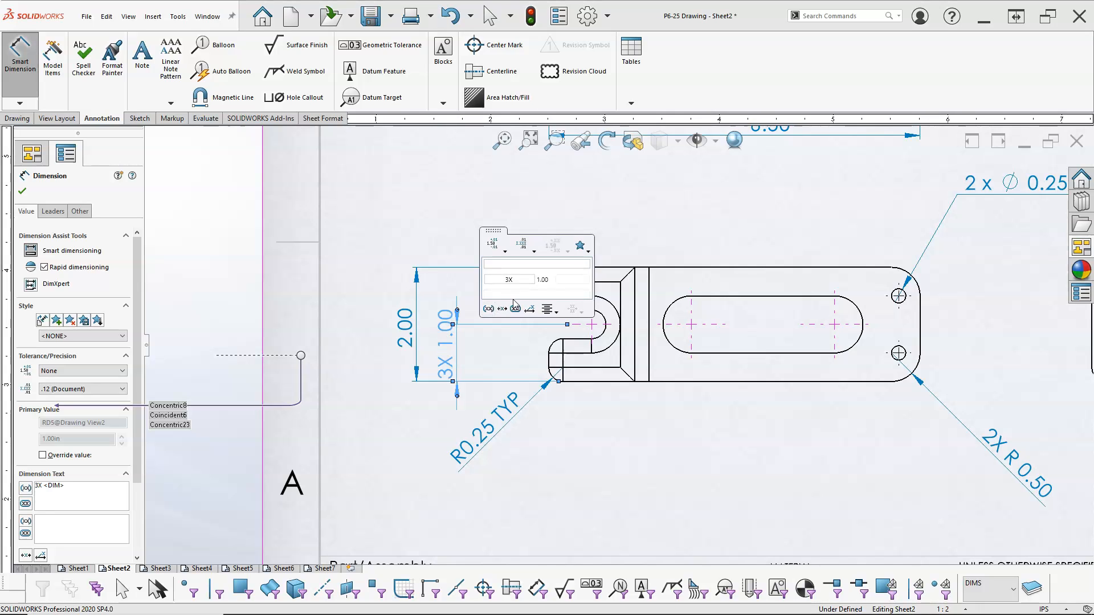
{"action": "left_click", "coordinate": [623, 404]}
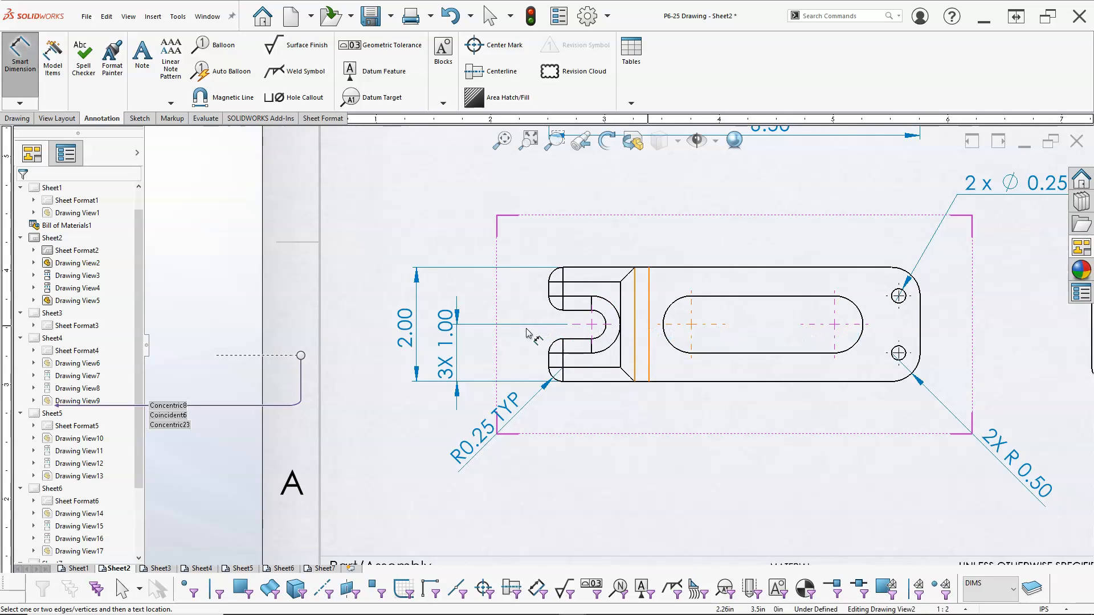
{"action": "left_click", "coordinate": [760, 419]}
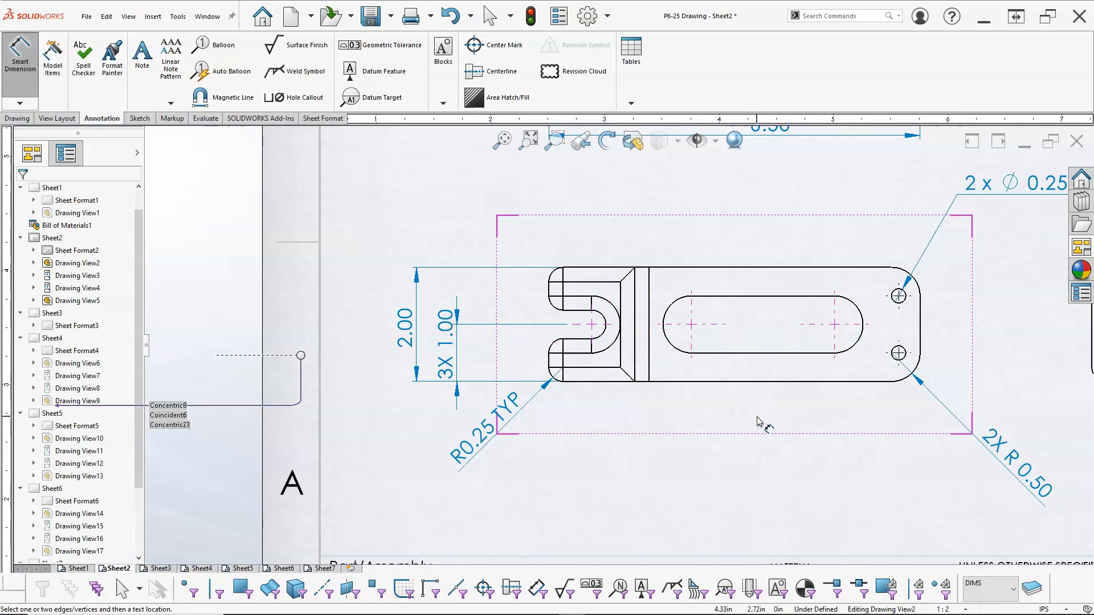
Dimension the fork slot center's horizontal distance from the part's left edge in the front view.
{"action": "scroll", "coordinate": [758, 421], "scroll_direction": "up", "scroll_amount": 4}
{"action": "scroll", "coordinate": [711, 275], "scroll_direction": "down", "scroll_amount": 1}
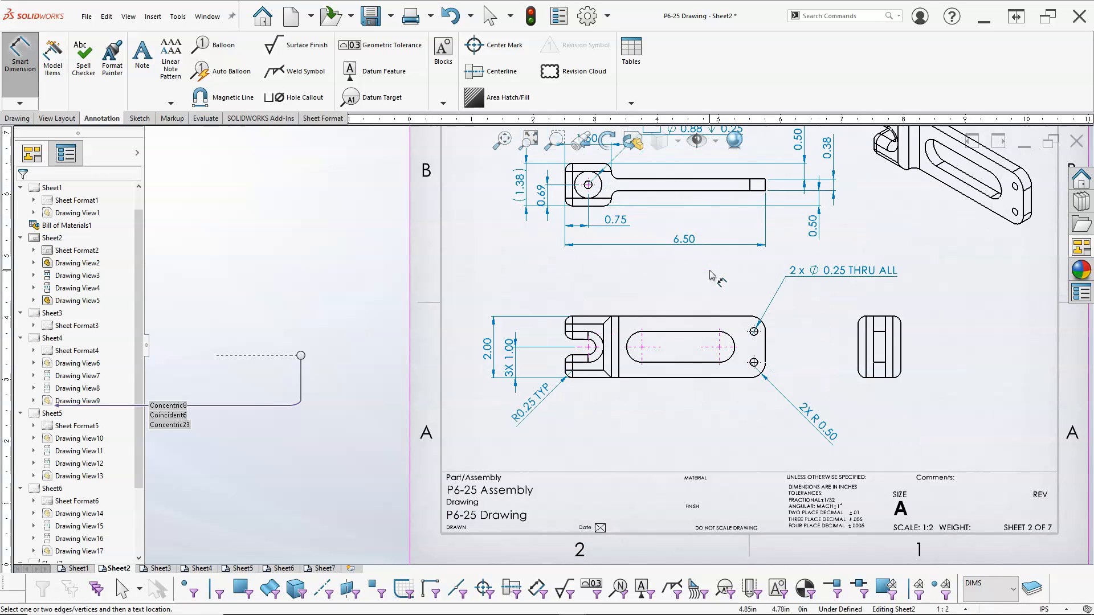
{"action": "scroll", "coordinate": [723, 381], "scroll_direction": "down", "scroll_amount": 1}
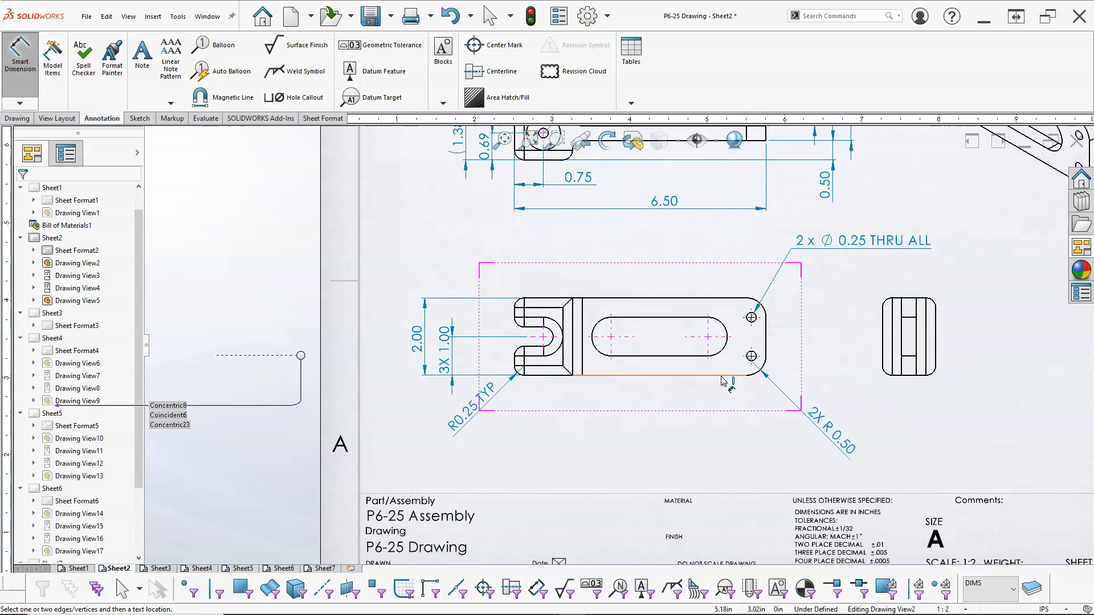
{"action": "left_click", "coordinate": [516, 368]}
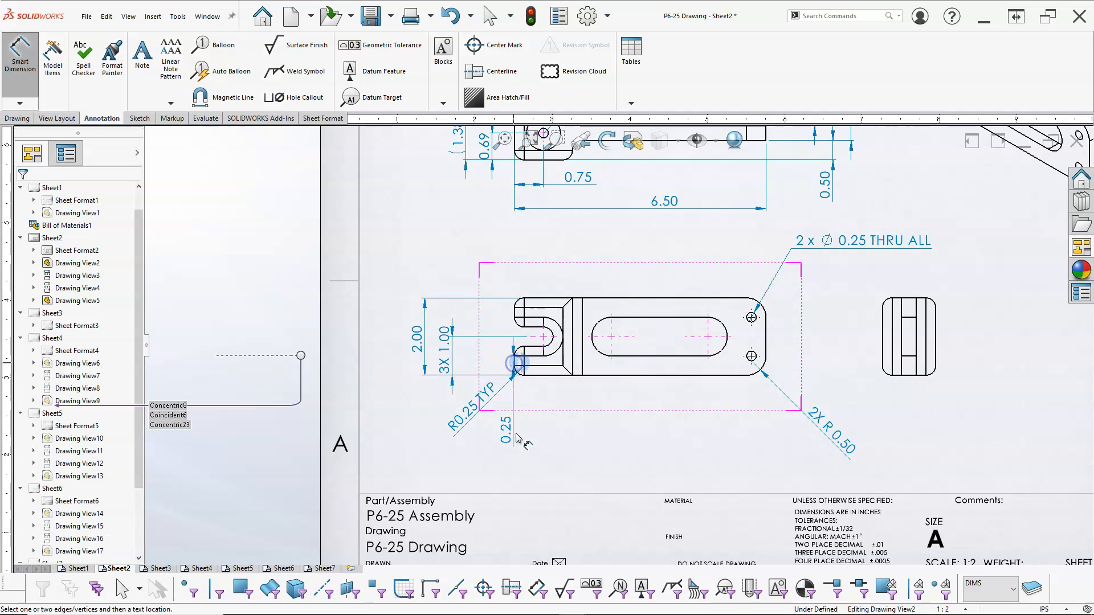
{"action": "left_click", "coordinate": [554, 346]}
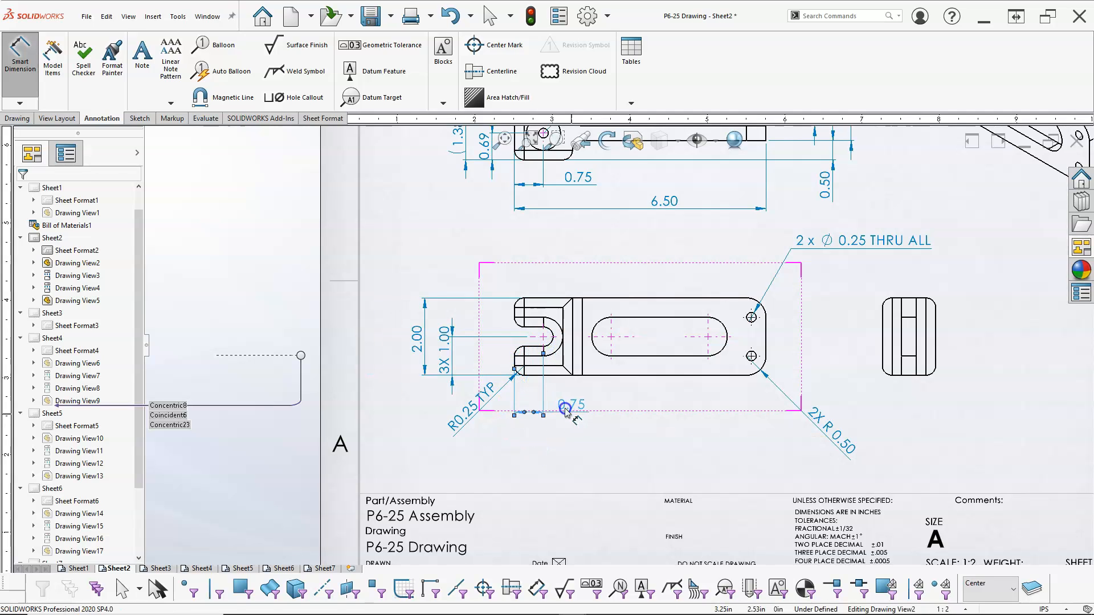
{"action": "left_click", "coordinate": [571, 418]}
Dimension the long slot's left and right arc centers from the part's left edge.
{"action": "left_click", "coordinate": [517, 364]}
{"action": "left_click", "coordinate": [607, 356]}
{"action": "left_click", "coordinate": [575, 436]}
{"action": "left_click", "coordinate": [515, 362]}
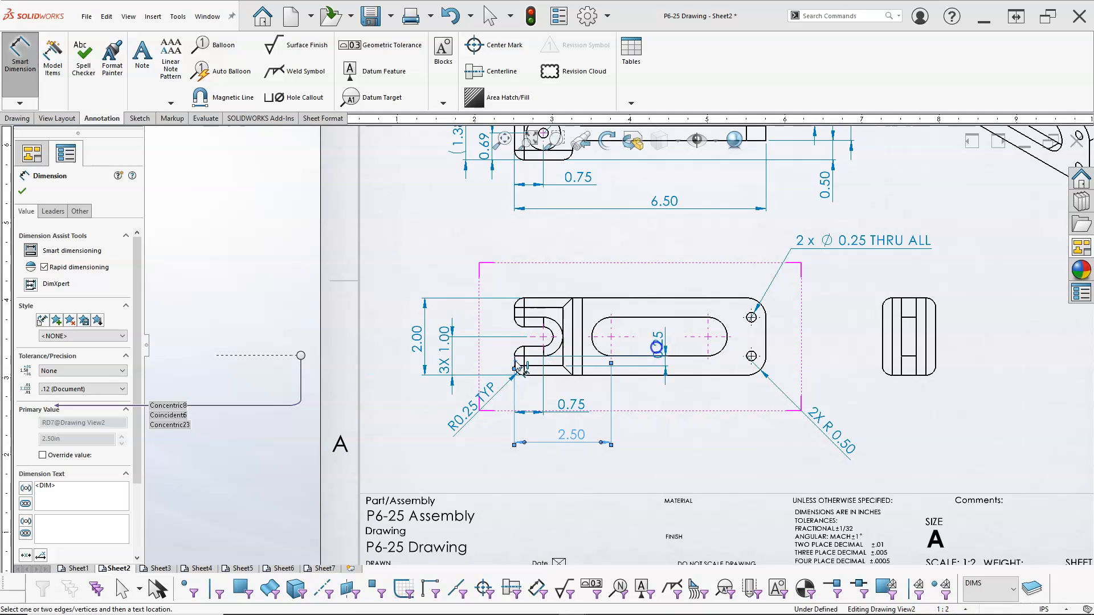
{"action": "left_click", "coordinate": [707, 349]}
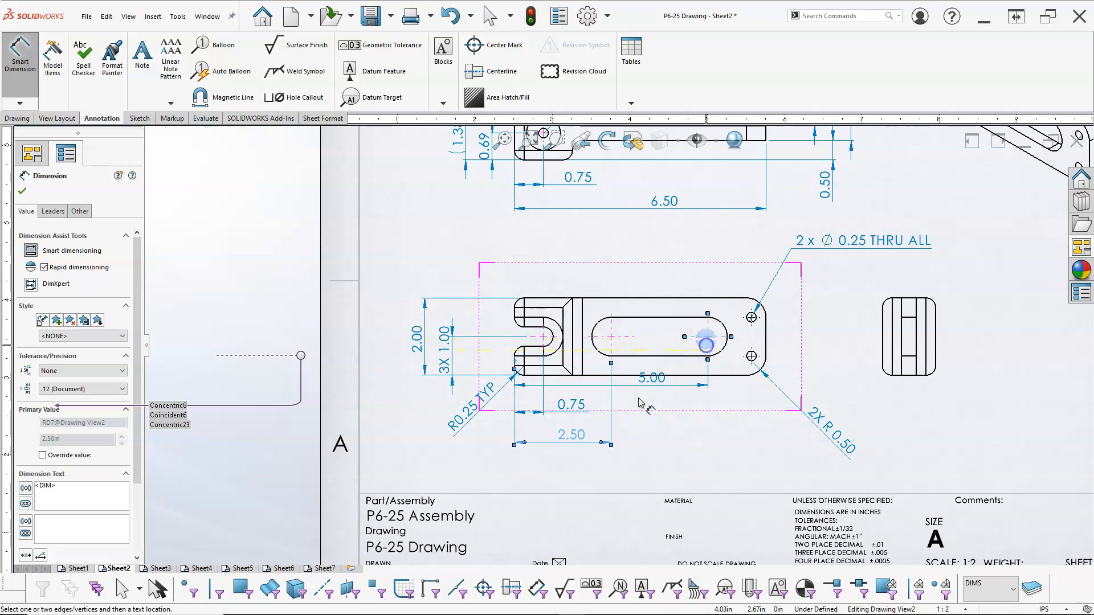
{"action": "left_click", "coordinate": [618, 466]}
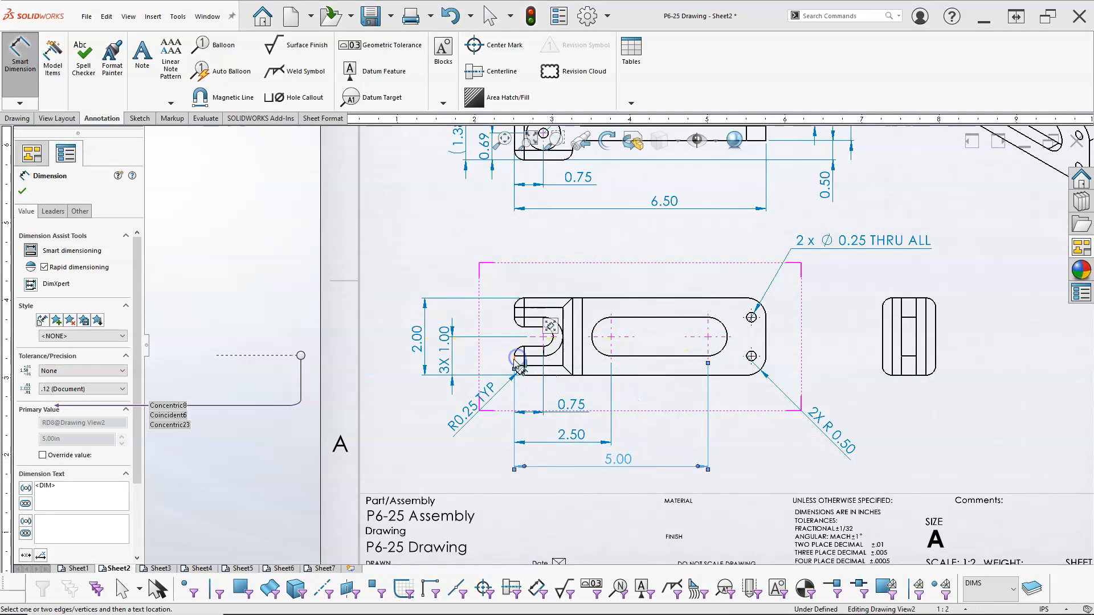
Dimension the lower hole center's distance from the part's left edge and leave the dimension tool.
{"action": "left_click", "coordinate": [751, 356]}
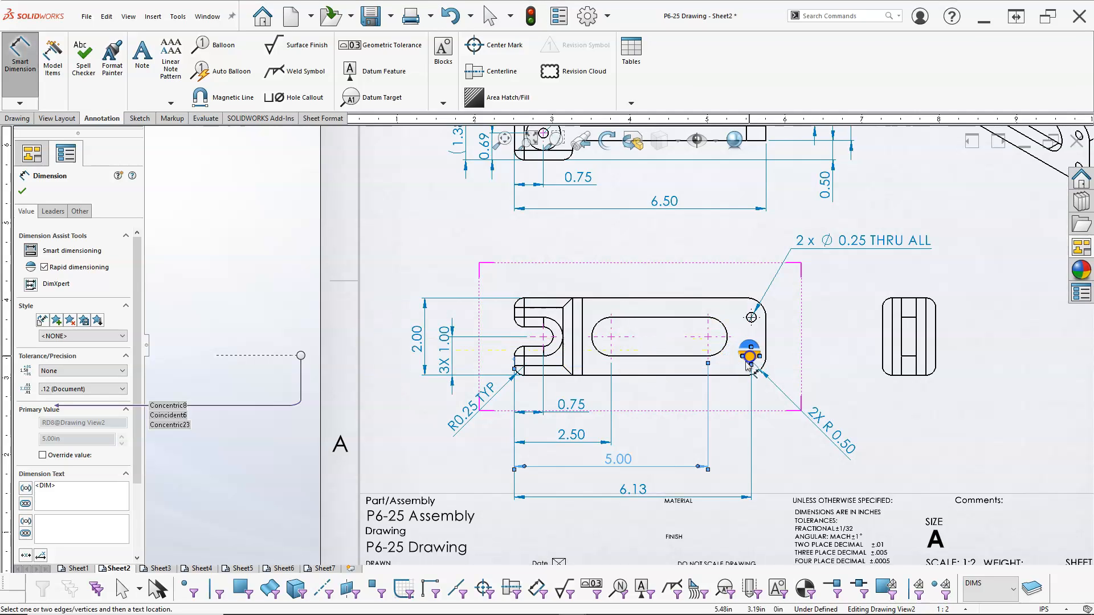
{"action": "left_click", "coordinate": [660, 489]}
{"action": "right_click", "coordinate": [686, 388]}
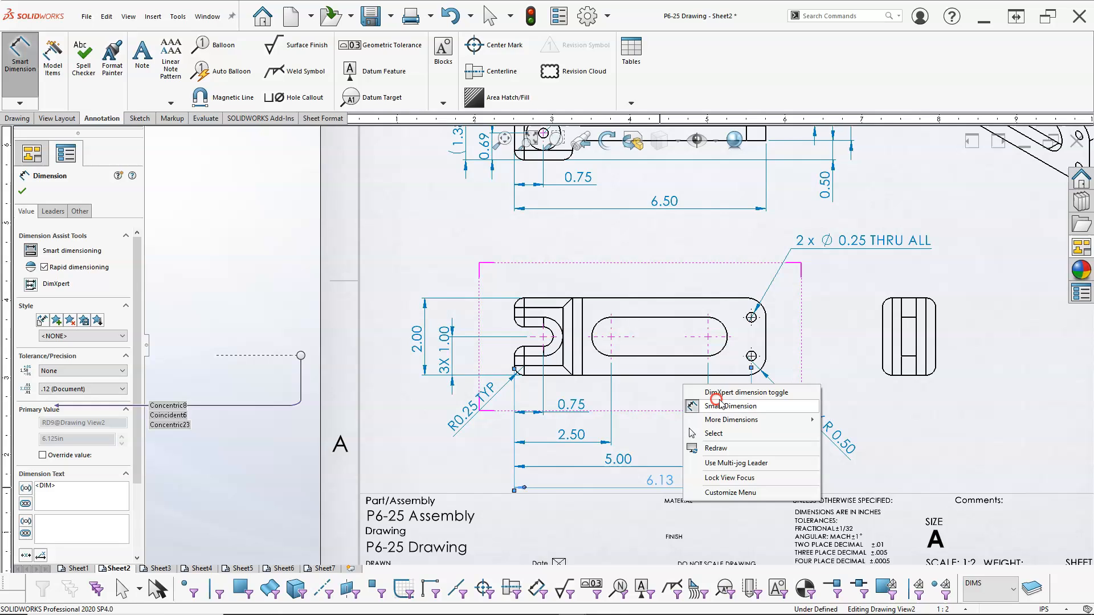
{"action": "left_click", "coordinate": [726, 433]}
Move the lower hole's center mark to the Center layer and fit the sheet to the window.
{"action": "left_click", "coordinate": [751, 356]}
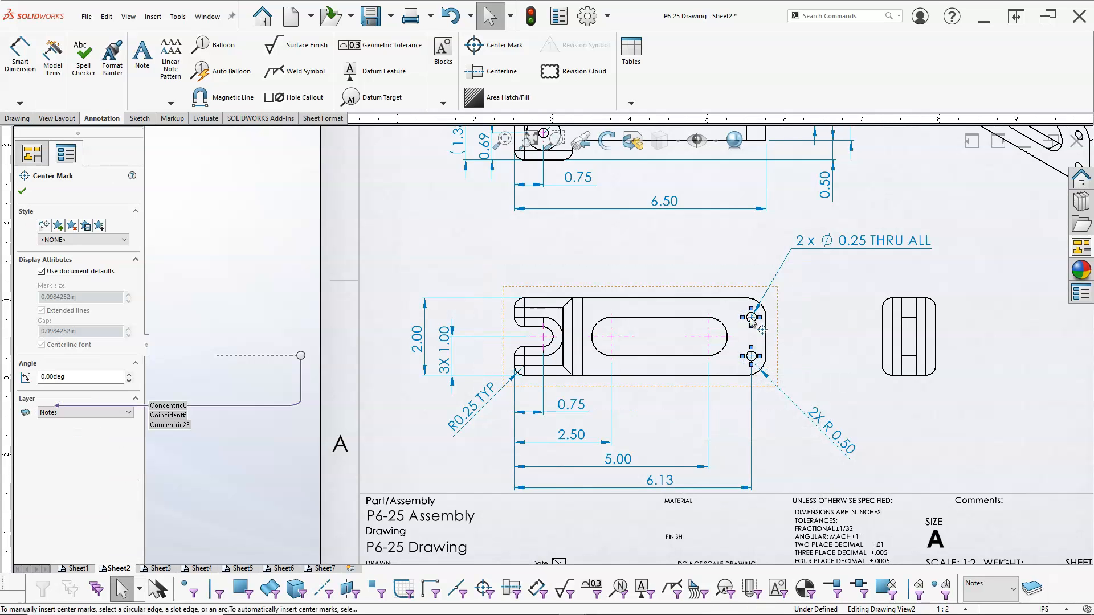
{"action": "left_click", "coordinate": [78, 411]}
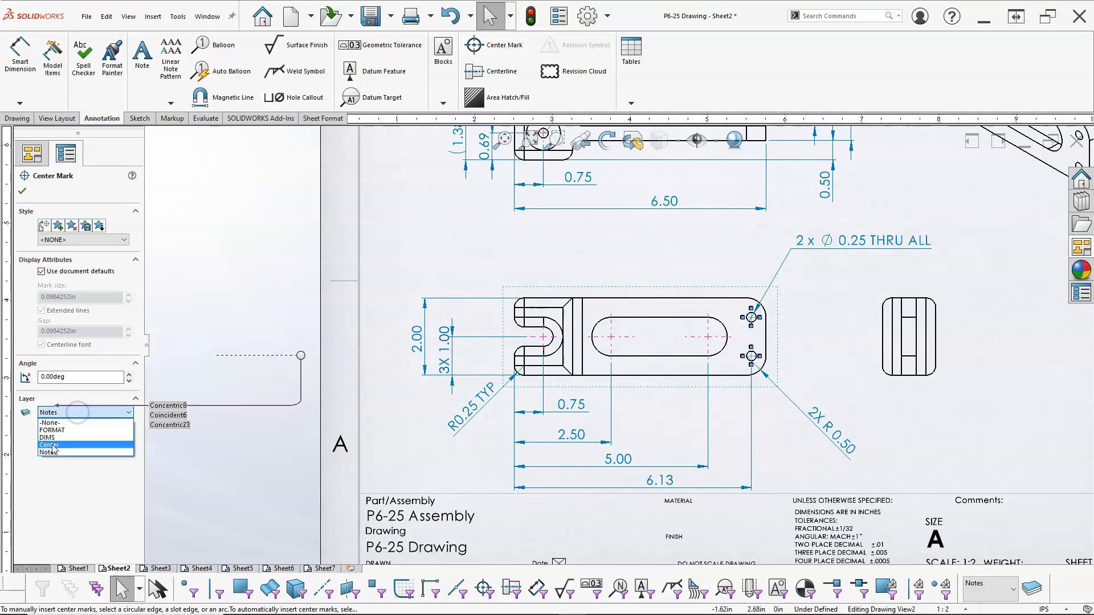
{"action": "left_click", "coordinate": [50, 445]}
{"action": "left_click", "coordinate": [22, 194]}
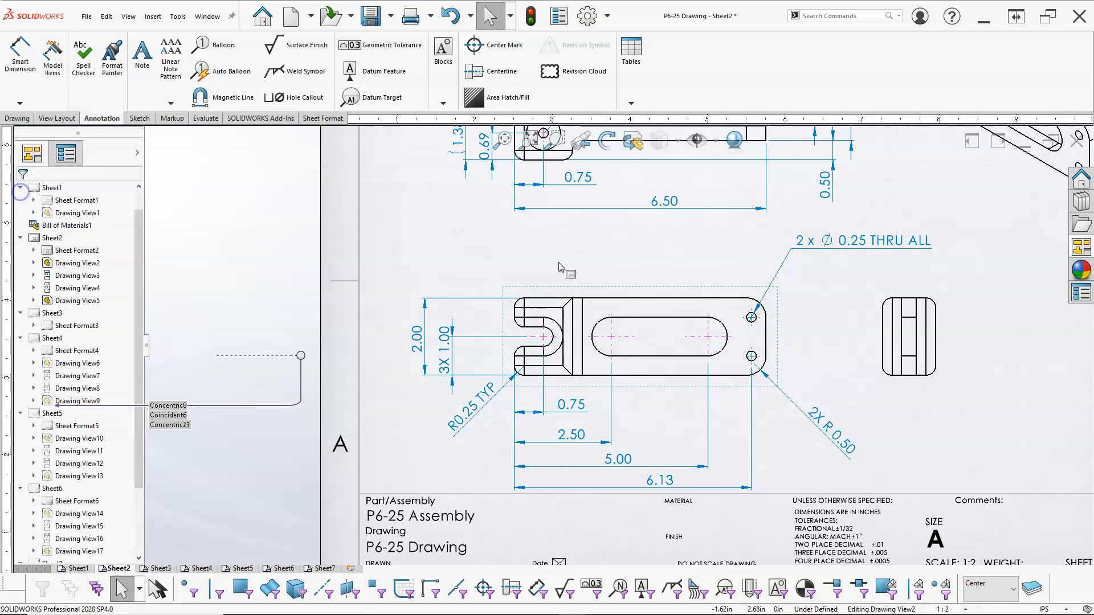
{"action": "key", "text": "f"}
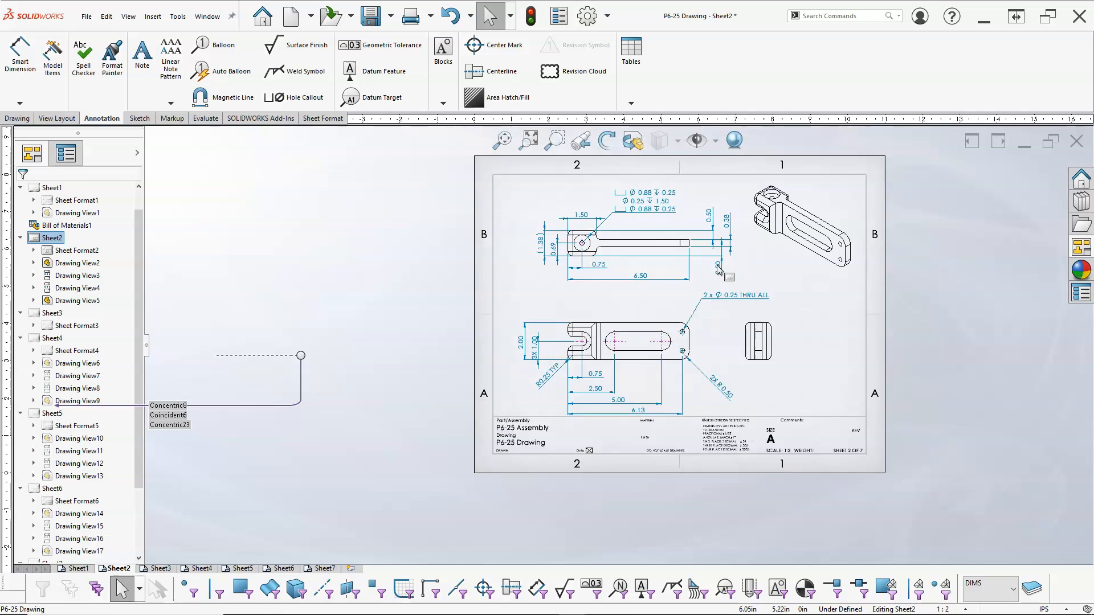
Reposition the front and right side views, then delete the right side view of the support arm.
{"action": "left_click_drag", "start_coordinate": [631, 356], "coordinate": [635, 335]}
{"action": "left_click_drag", "start_coordinate": [781, 338], "coordinate": [824, 336]}
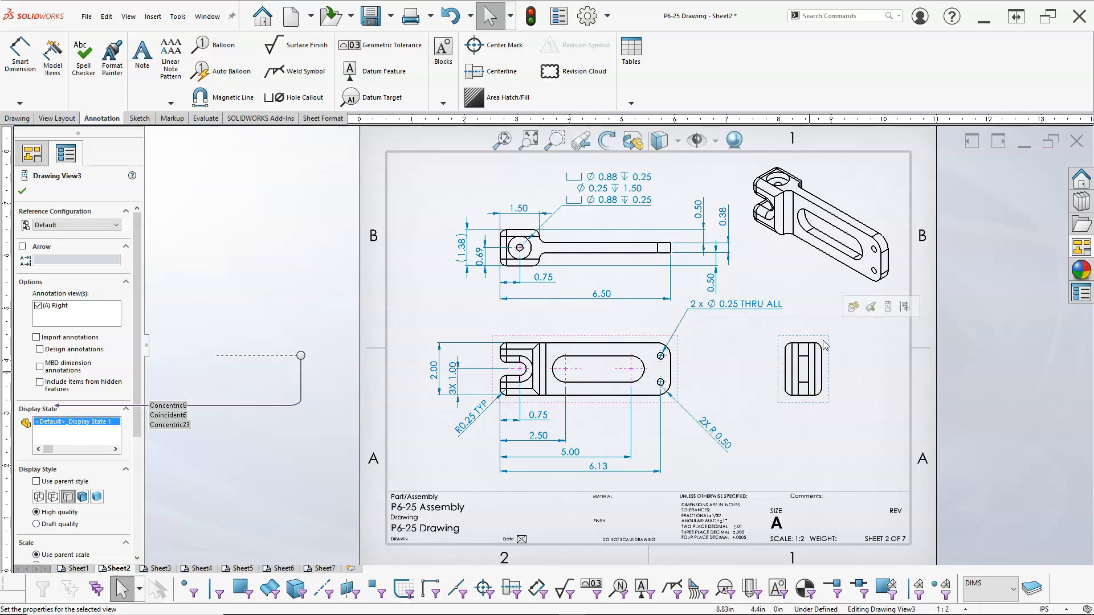
{"action": "left_click", "coordinate": [825, 344]}
{"action": "key", "text": "Delete"}
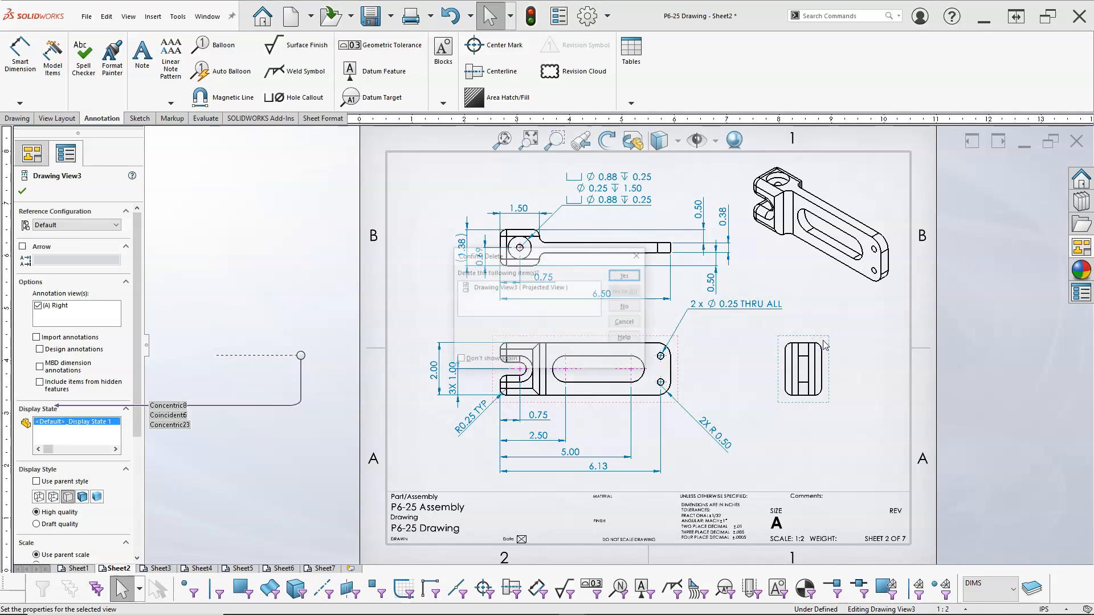
{"action": "left_click", "coordinate": [627, 276]}
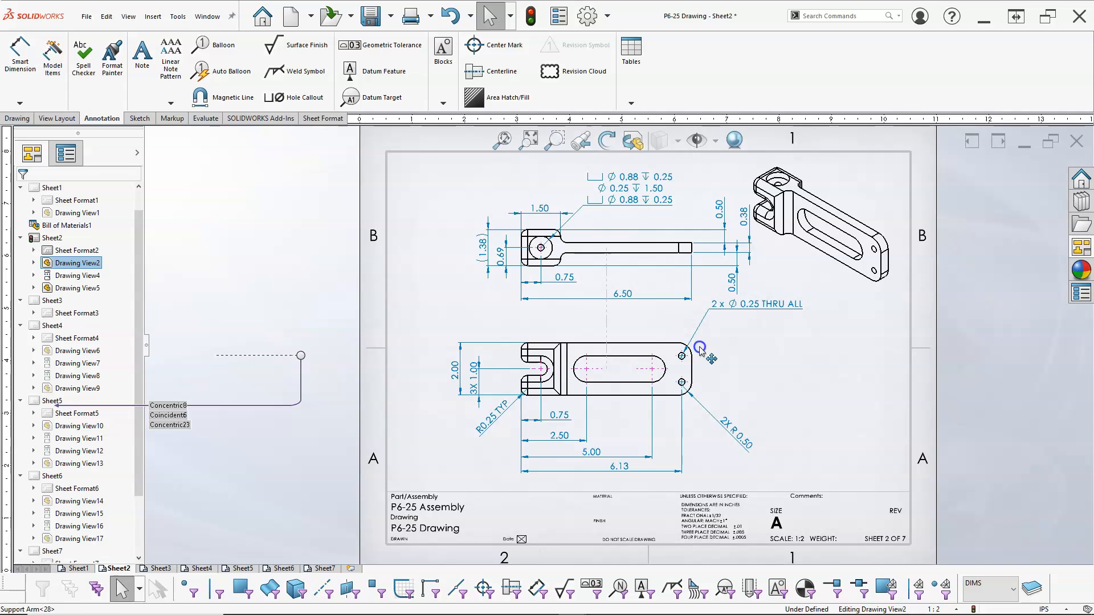
Dimension the lower hole center's height above the part's bottom edge in the front view.
{"action": "left_click", "coordinate": [14, 81]}
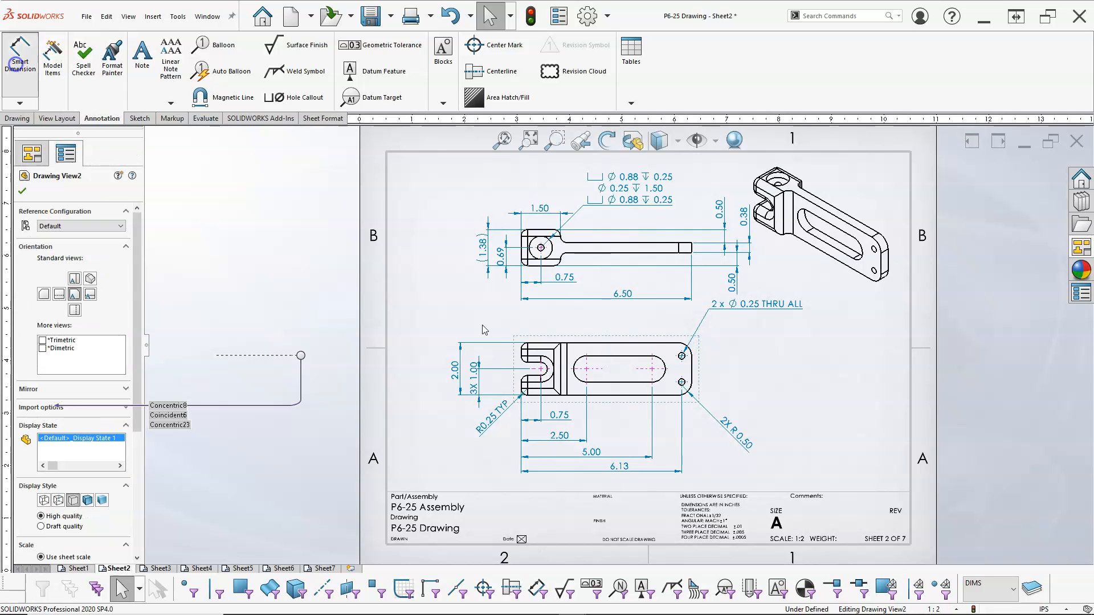
{"action": "left_click", "coordinate": [667, 395]}
{"action": "left_click", "coordinate": [682, 382]}
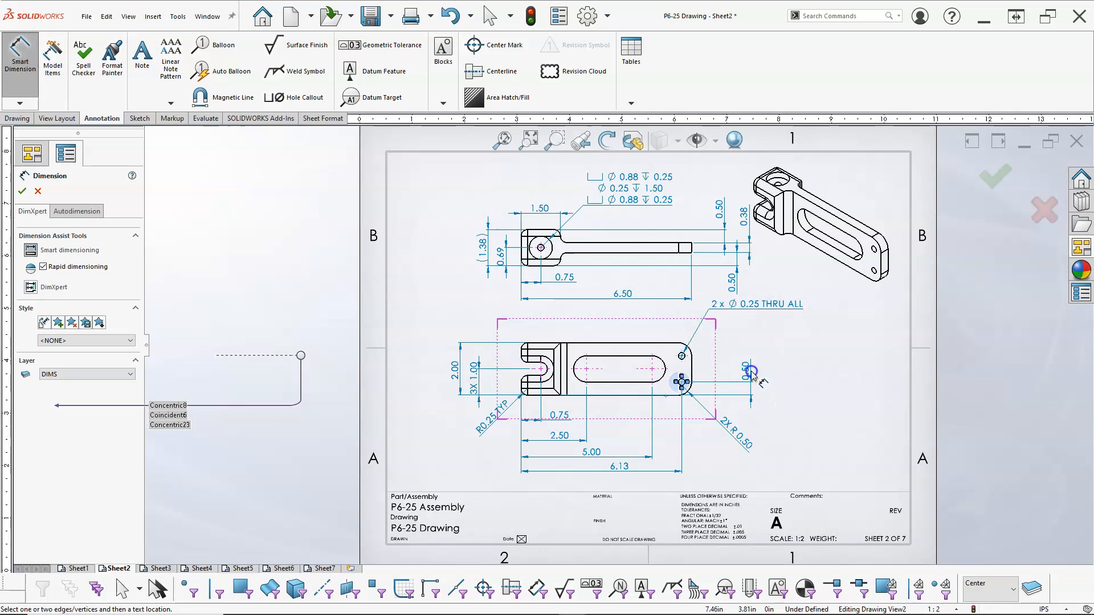
{"action": "left_click", "coordinate": [751, 381]}
{"action": "left_click", "coordinate": [679, 365]}
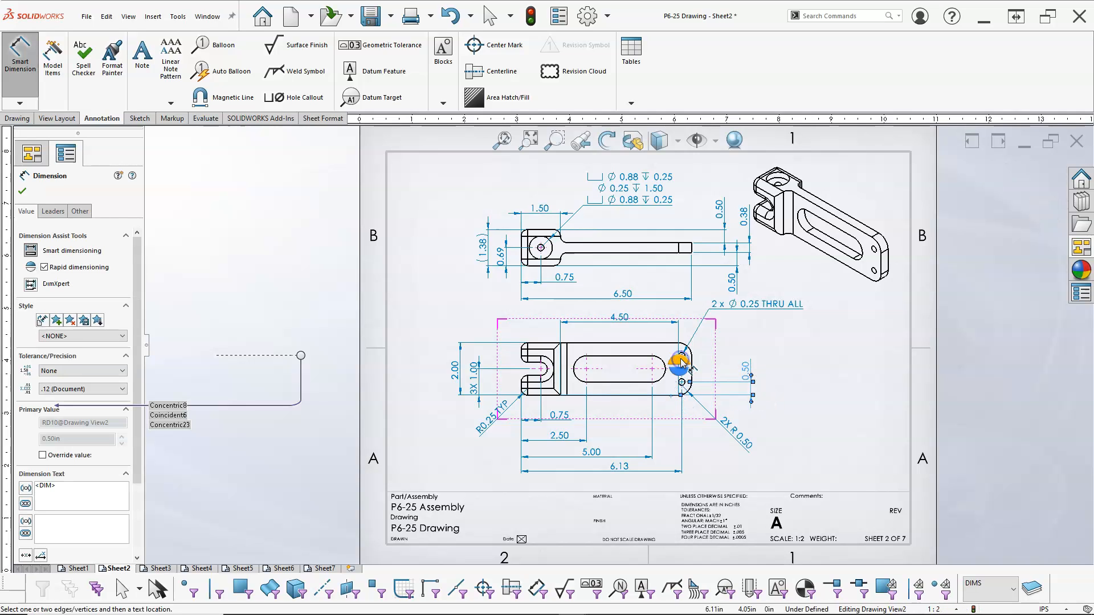
{"action": "scroll", "coordinate": [687, 381], "scroll_direction": "up", "scroll_amount": 2}
{"action": "scroll", "coordinate": [687, 383], "scroll_direction": "up", "scroll_amount": 2}
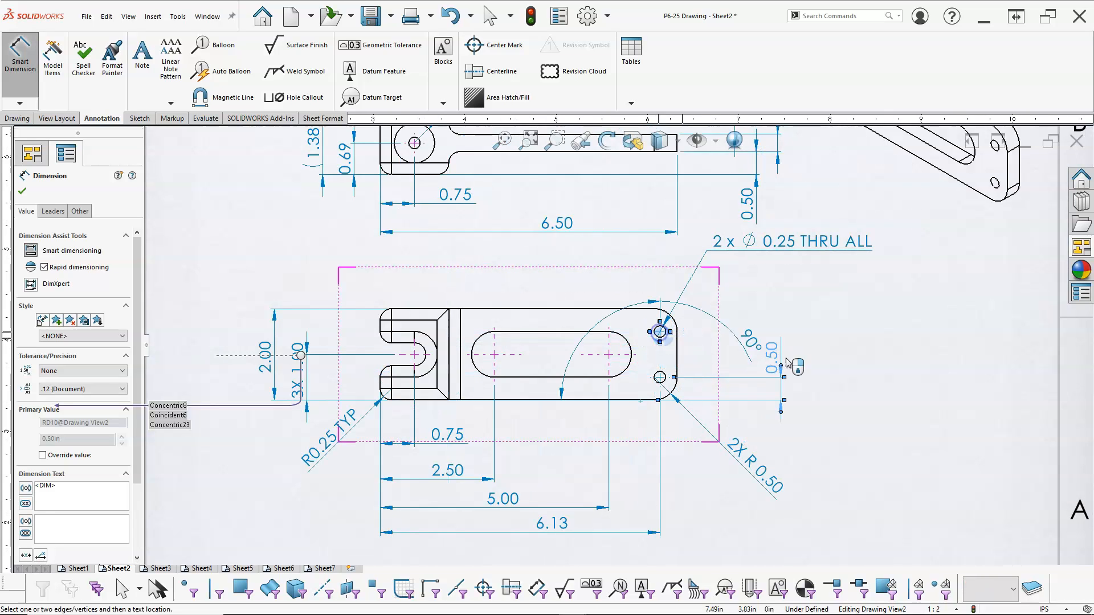
{"action": "key", "text": "Escape"}
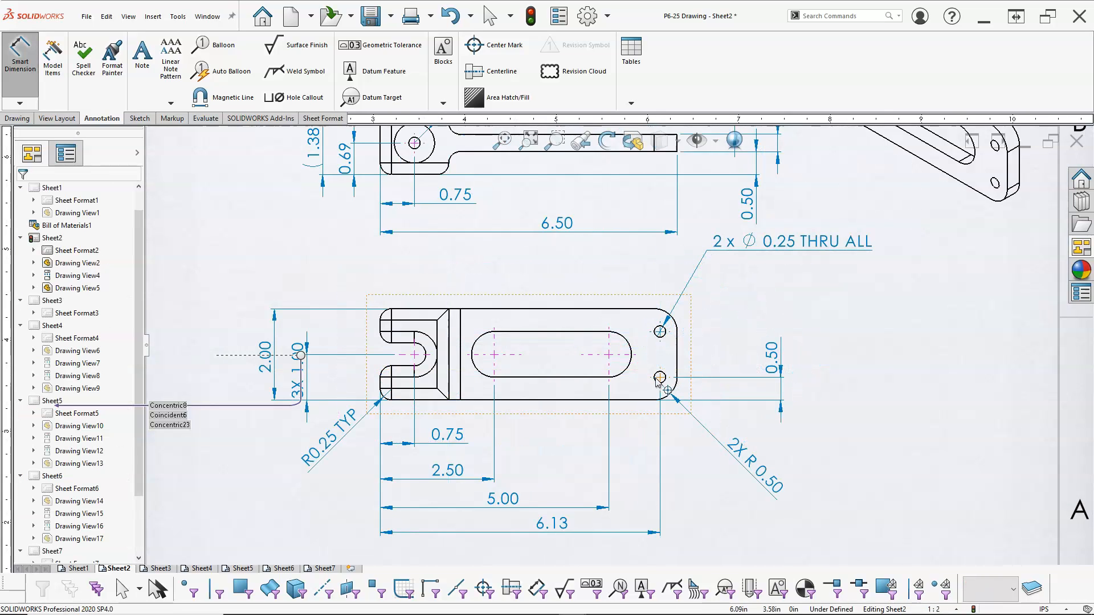
{"action": "key", "text": "Escape"}
Dimension the upper hole center's height above the part's bottom edge, placing it beside the previous dimension.
{"action": "right_click", "coordinate": [809, 318]}
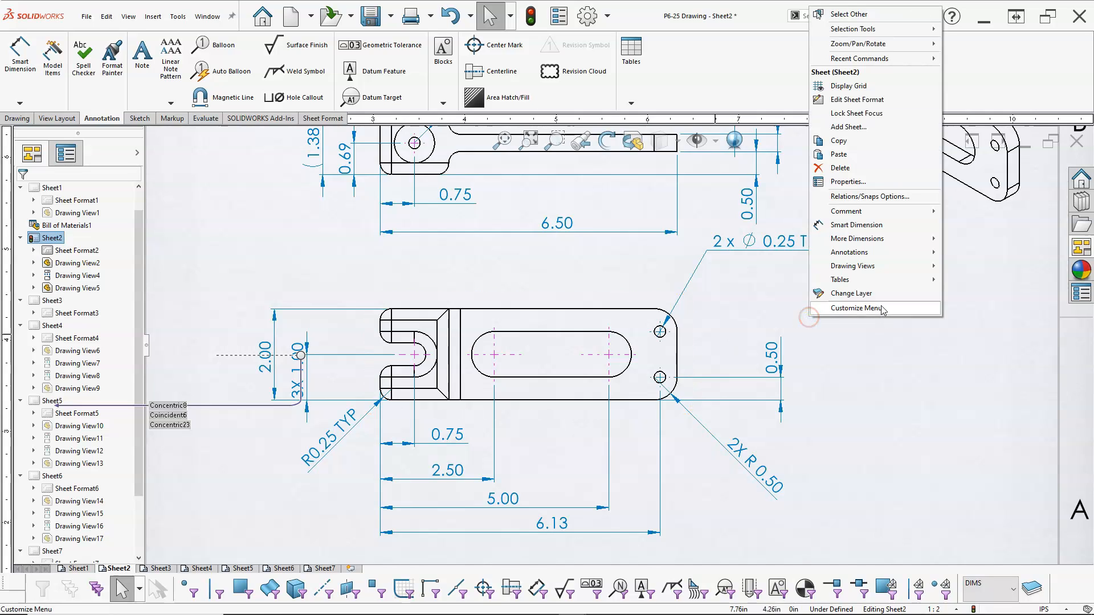
{"action": "left_click", "coordinate": [845, 226]}
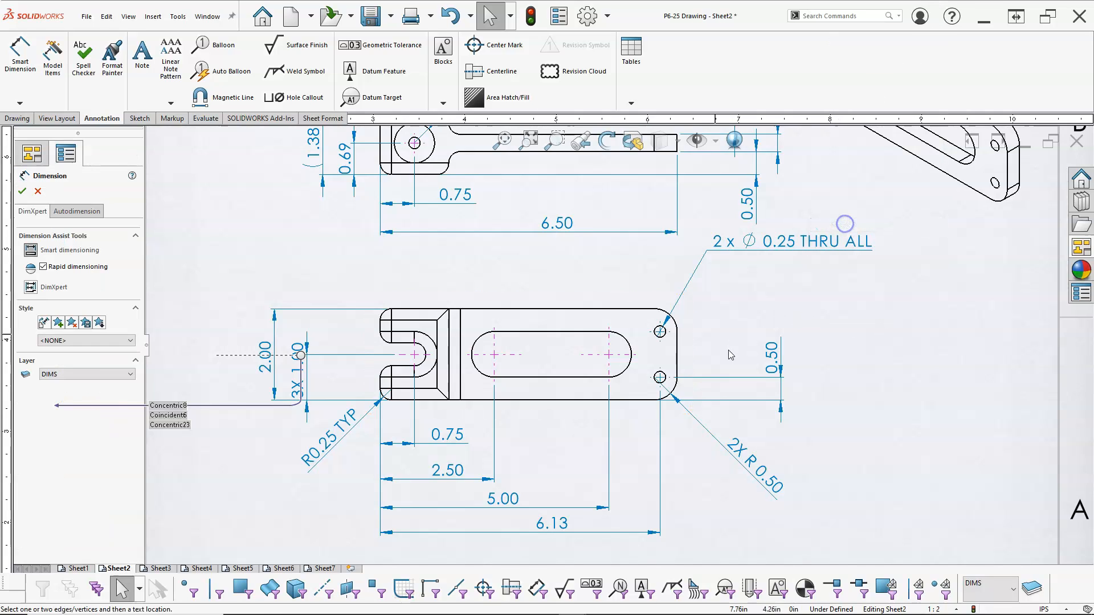
{"action": "left_click", "coordinate": [640, 394]}
{"action": "left_click", "coordinate": [660, 332]}
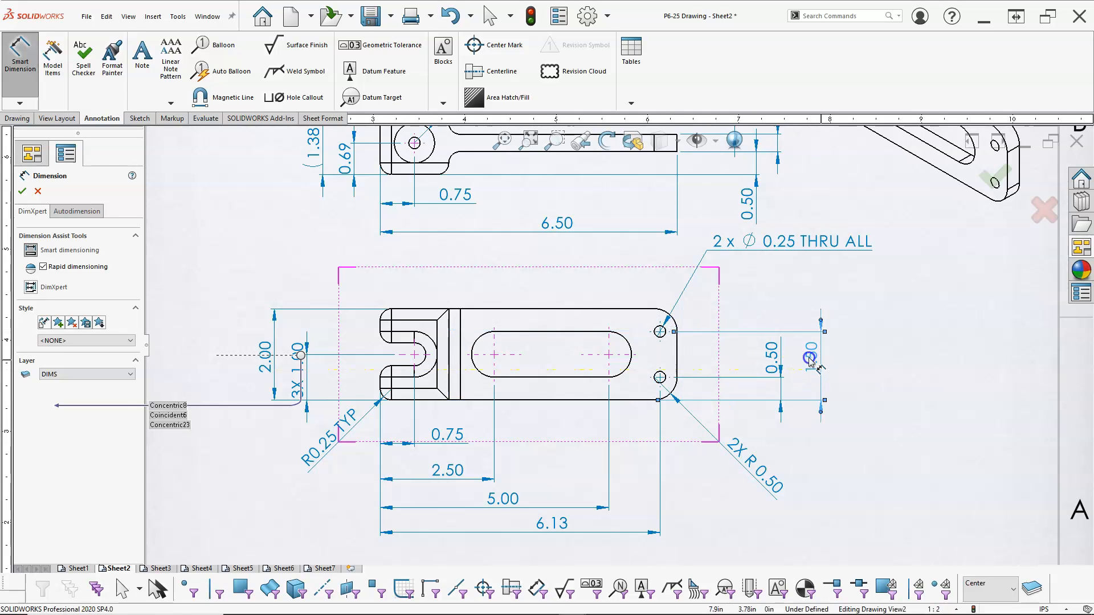
{"action": "left_click", "coordinate": [822, 365]}
{"action": "scroll", "coordinate": [675, 455], "scroll_direction": "up", "scroll_amount": 3}
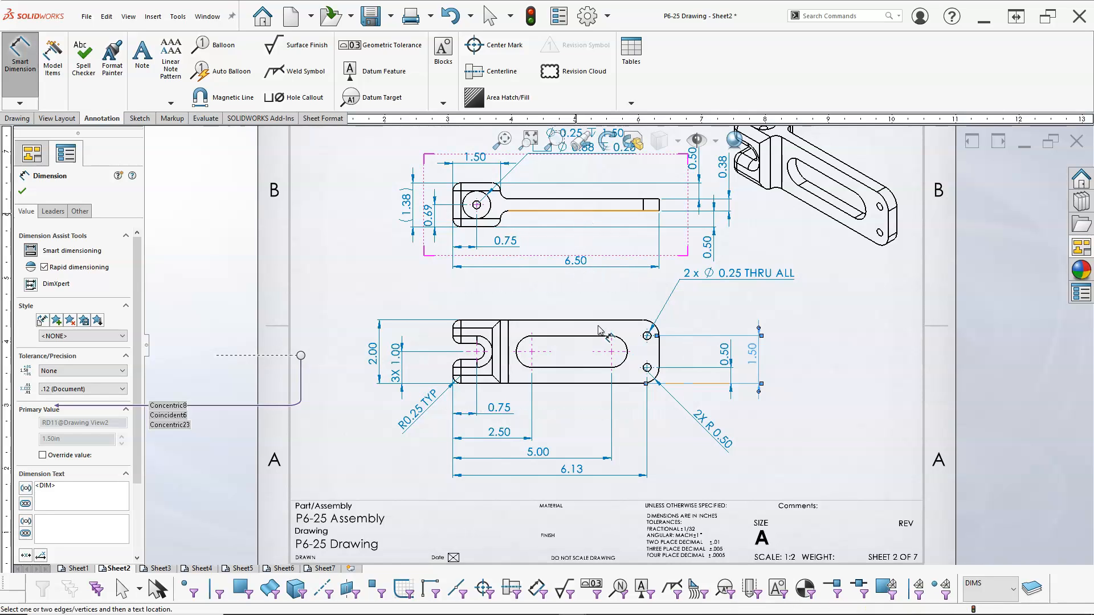
{"action": "key", "text": "Escape"}
Move the hole callout note slightly down and nudge the front view upward.
{"action": "scroll", "coordinate": [815, 362], "scroll_direction": "up", "scroll_amount": 1}
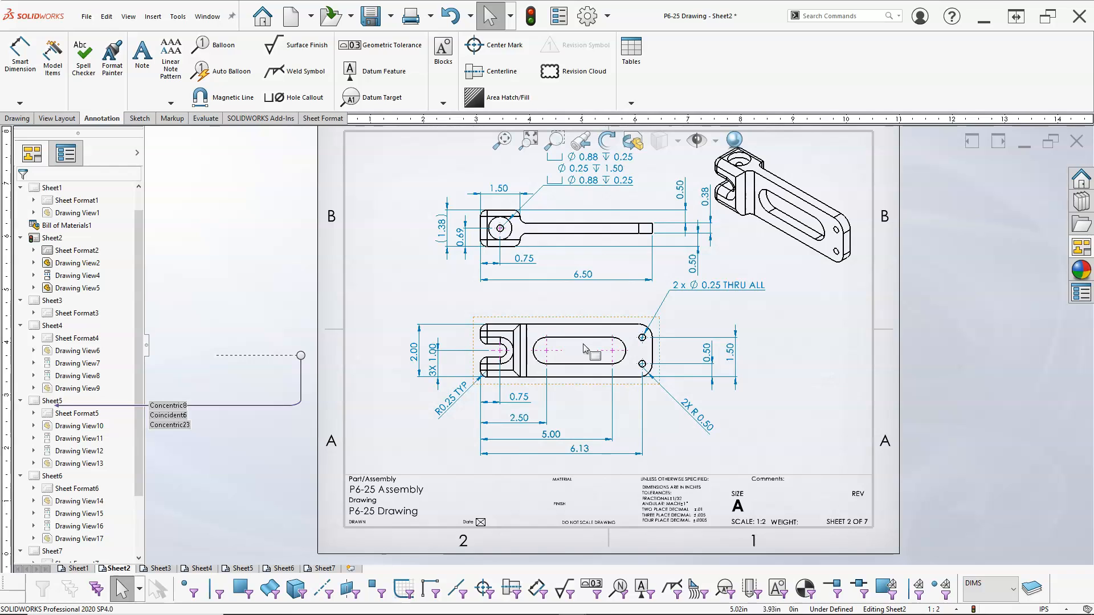
{"action": "left_click_drag", "start_coordinate": [725, 285], "coordinate": [719, 312]}
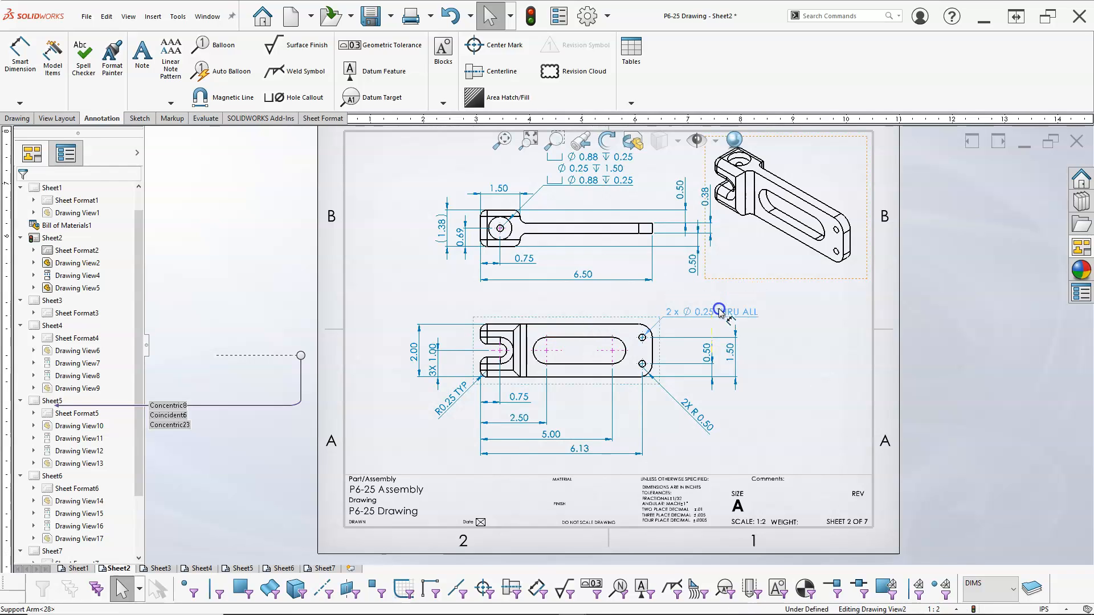
{"action": "left_click_drag", "start_coordinate": [590, 317], "coordinate": [594, 305]}
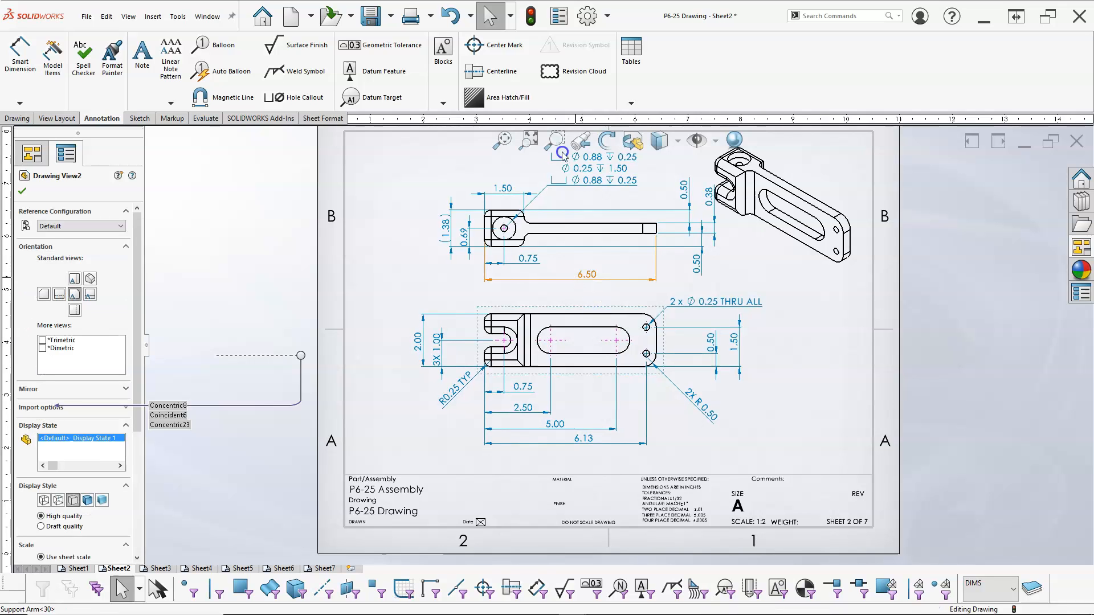
Try to move the 6.50 overall length dimension from the top view down to the front view.
{"action": "left_click", "coordinate": [575, 278]}
{"action": "left_click_drag", "start_coordinate": [487, 246], "coordinate": [488, 404]}
{"action": "left_click_drag", "start_coordinate": [486, 371], "coordinate": [485, 363]}
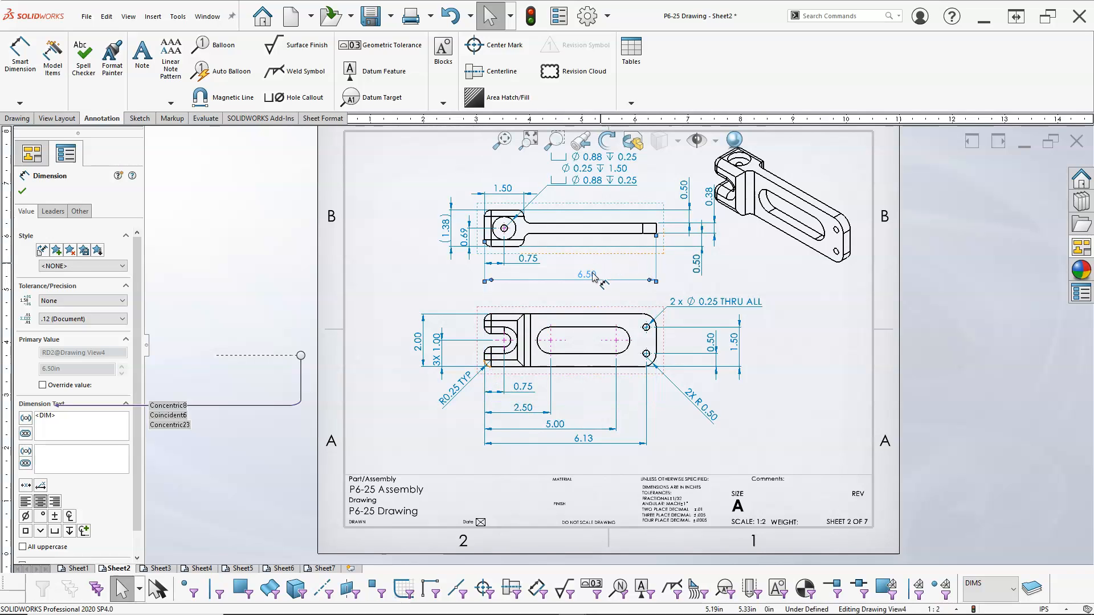
{"action": "left_click_drag", "start_coordinate": [591, 277], "coordinate": [594, 459], "text": "ctrl"}
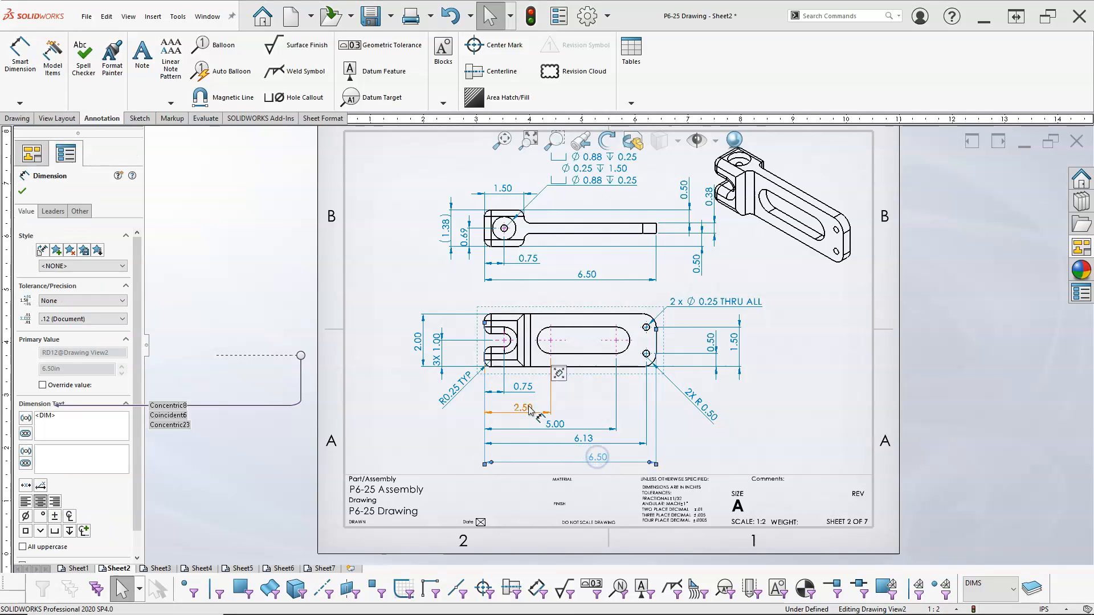
{"action": "scroll", "coordinate": [490, 429], "scroll_direction": "down", "scroll_amount": 4}
{"action": "left_click_drag", "start_coordinate": [480, 219], "coordinate": [484, 300]}
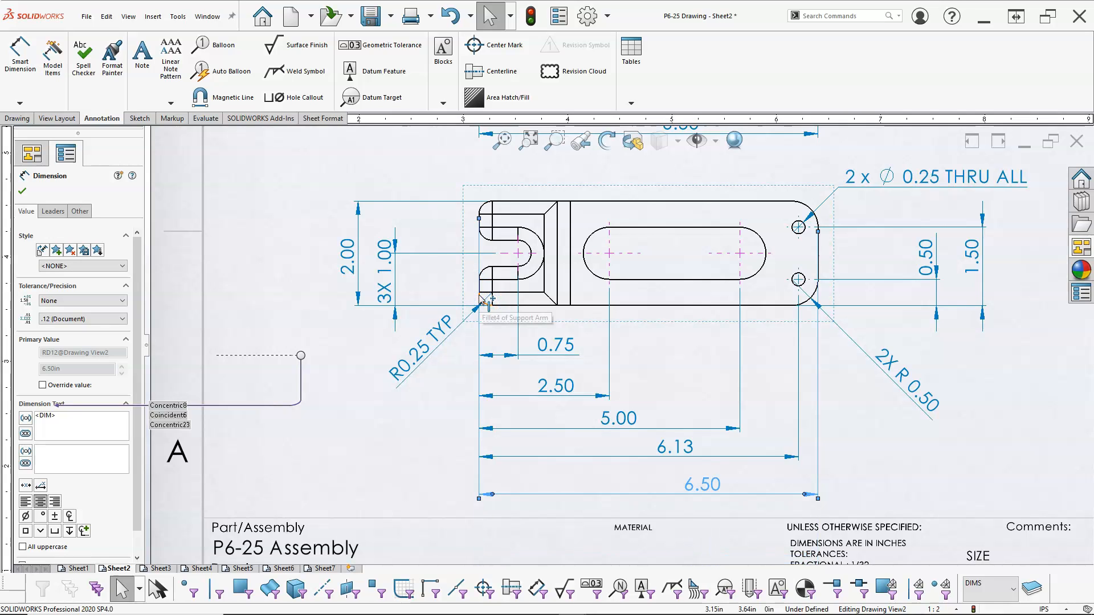
Undo the extension line reattachment and delete the transferred 6.50 dimension.
{"action": "scroll", "coordinate": [694, 381], "scroll_direction": "up", "scroll_amount": 2}
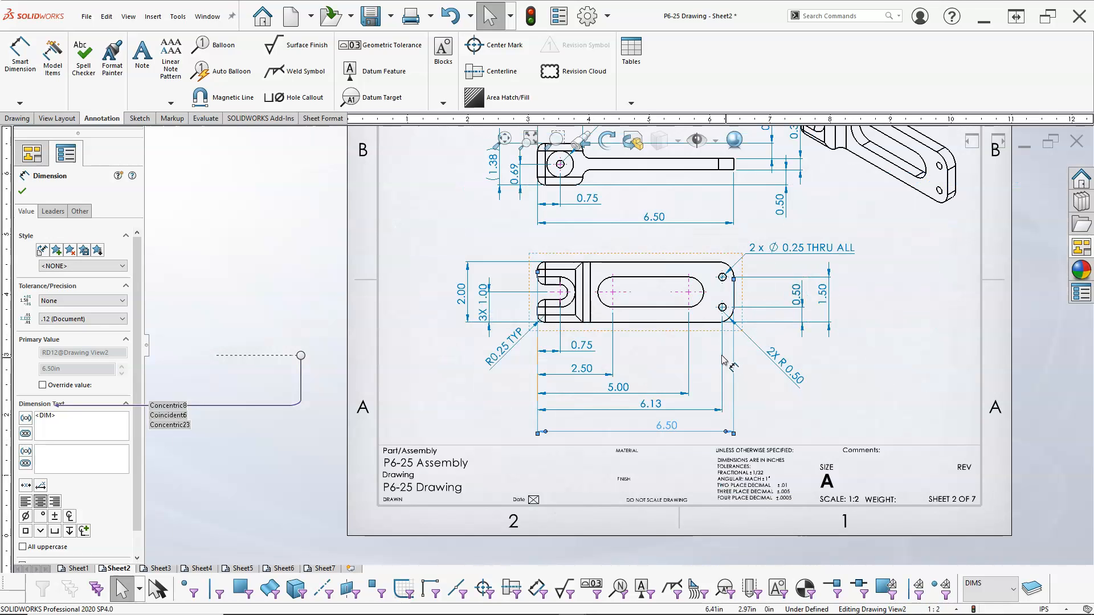
{"action": "scroll", "coordinate": [724, 359], "scroll_direction": "down", "scroll_amount": 2}
{"action": "left_click_drag", "start_coordinate": [722, 282], "coordinate": [720, 292]}
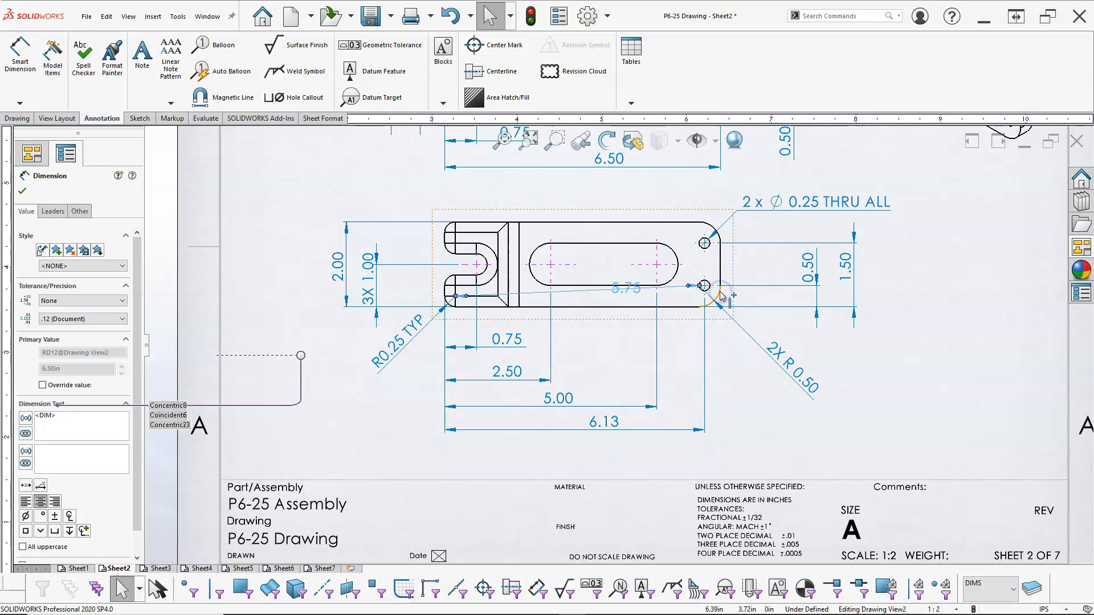
{"action": "key", "text": "ctrl+z"}
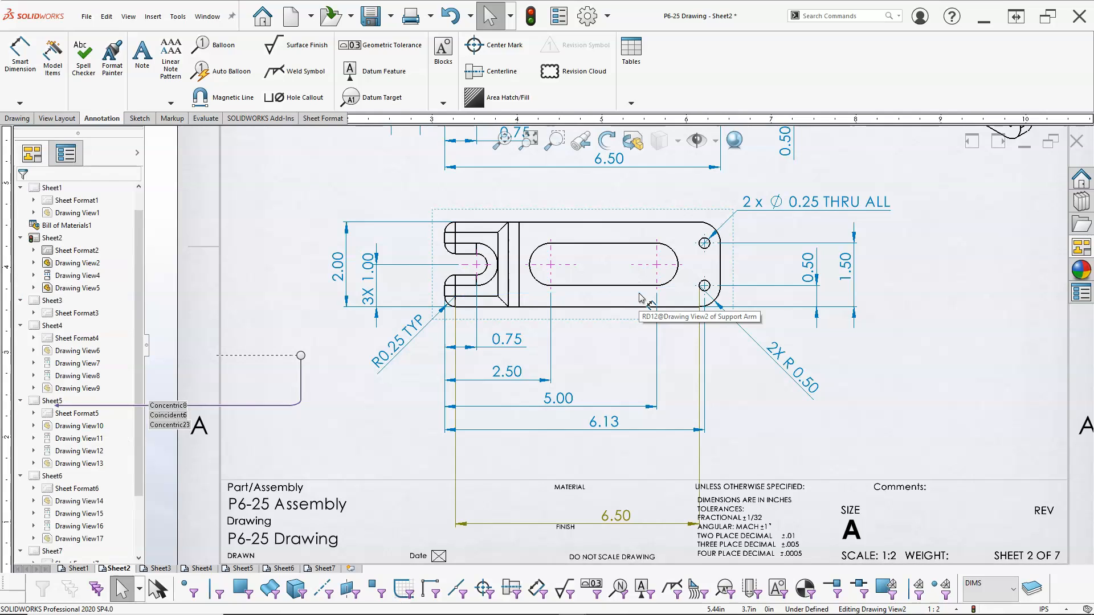
{"action": "left_click", "coordinate": [615, 516]}
{"action": "key", "text": "Delete"}
Dimension the front view's overall length from the left edge to the right end arc, below the 6.13 dimension.
{"action": "left_click", "coordinate": [20, 54]}
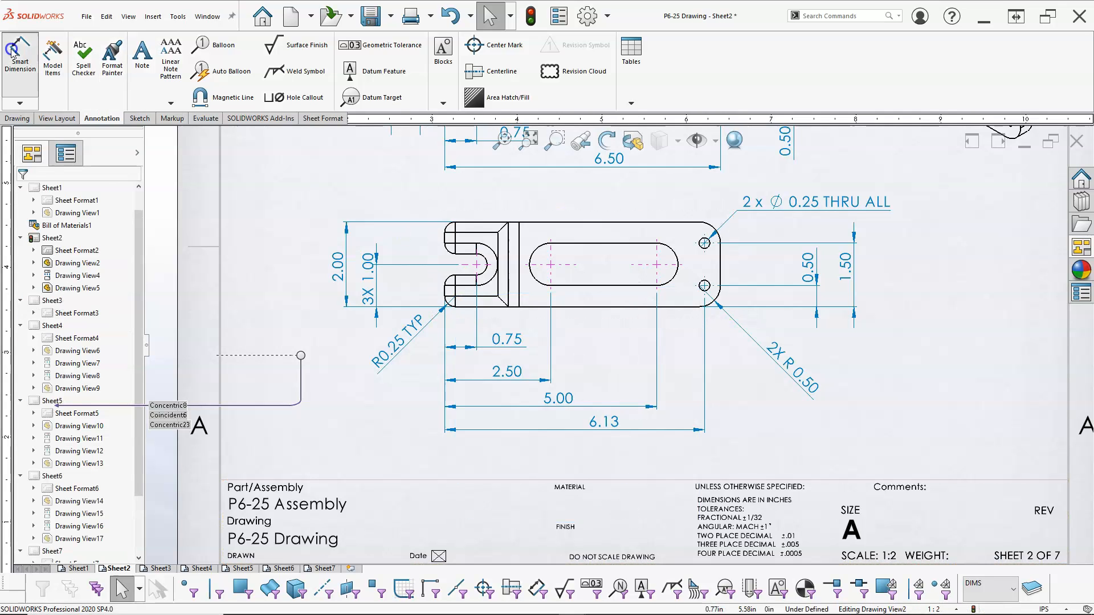
{"action": "left_click", "coordinate": [449, 299]}
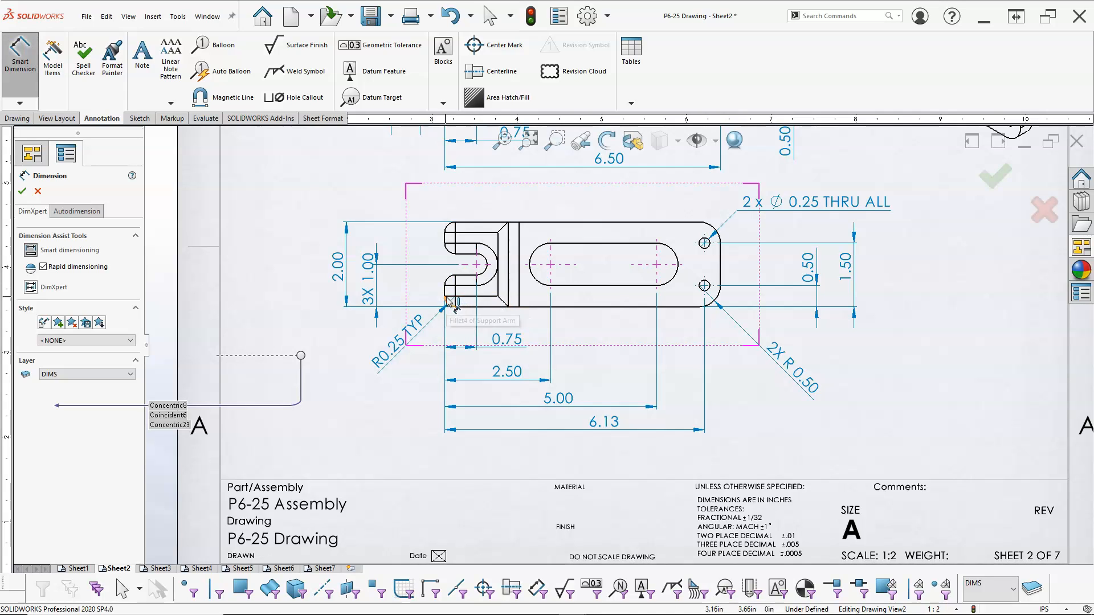
{"action": "left_click", "coordinate": [720, 272]}
{"action": "left_click", "coordinate": [722, 280]}
{"action": "left_click", "coordinate": [631, 459]}
{"action": "scroll", "coordinate": [827, 341], "scroll_direction": "up", "scroll_amount": 3}
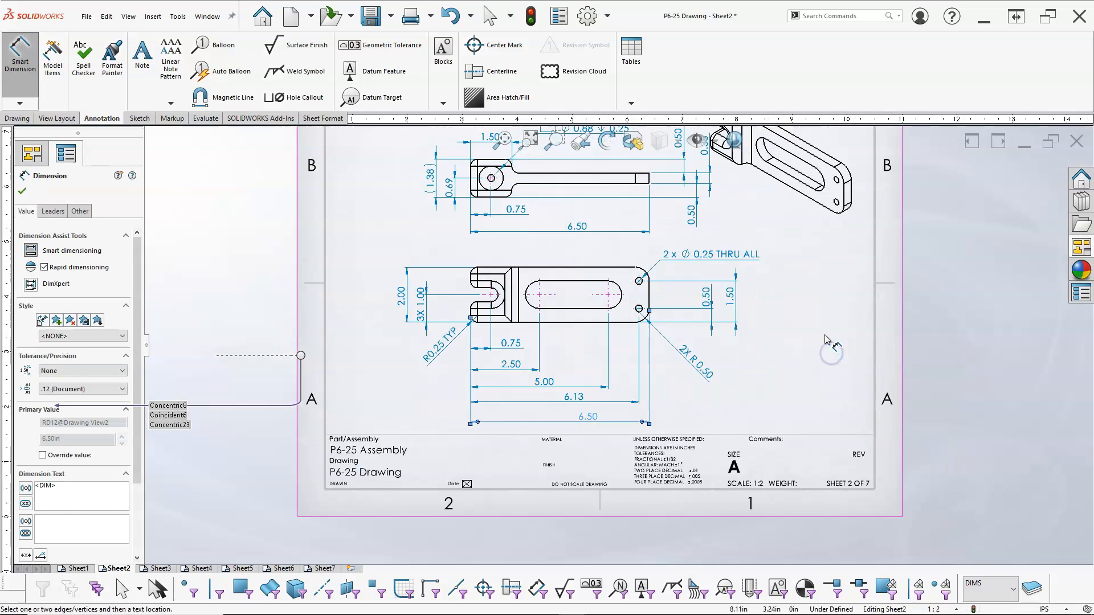
{"action": "scroll", "coordinate": [621, 345], "scroll_direction": "up", "scroll_amount": 1}
{"action": "right_click", "coordinate": [746, 268]}
{"action": "left_click", "coordinate": [770, 315]}
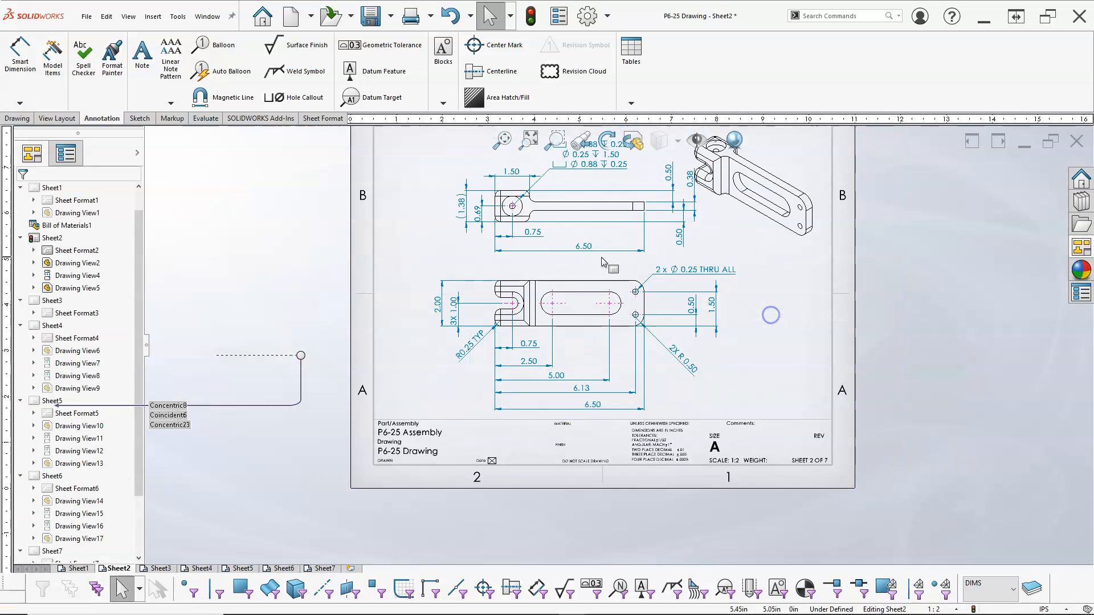
Delete the 6.50 overall length dimension from the top view.
{"action": "left_click", "coordinate": [584, 249]}
{"action": "key", "text": "Delete"}
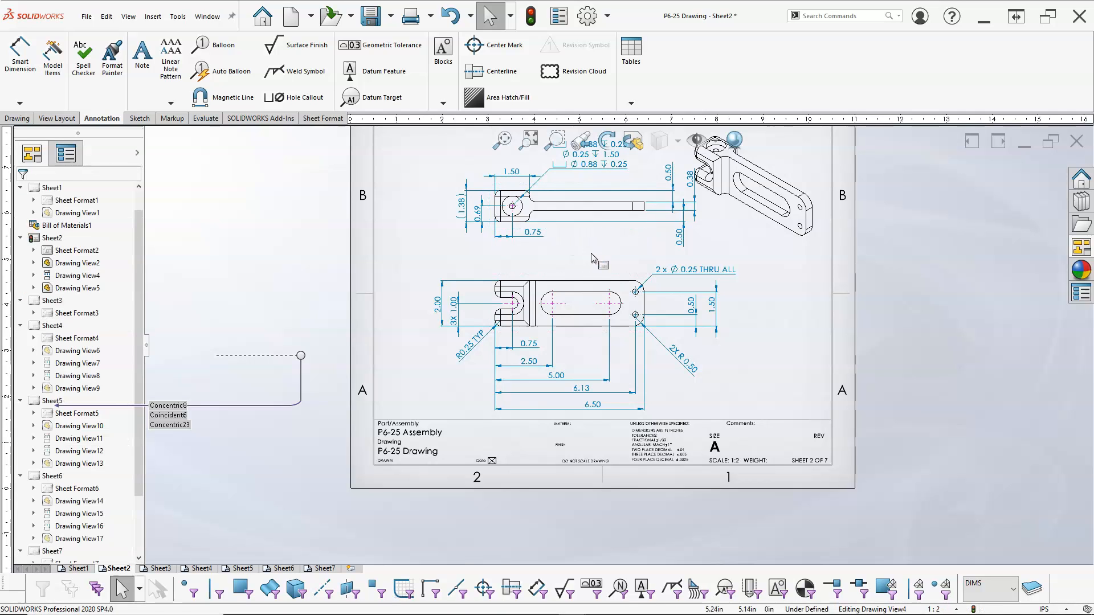
{"action": "left_click_drag", "start_coordinate": [576, 274], "coordinate": [584, 264]}
{"action": "left_click", "coordinate": [736, 348]}
Add a radius dimension to the fork slot's upper corner fillet in the front view and fit the sheet to the window.
{"action": "scroll", "coordinate": [737, 302], "scroll_direction": "up", "scroll_amount": 2}
{"action": "scroll", "coordinate": [744, 300], "scroll_direction": "down", "scroll_amount": 2}
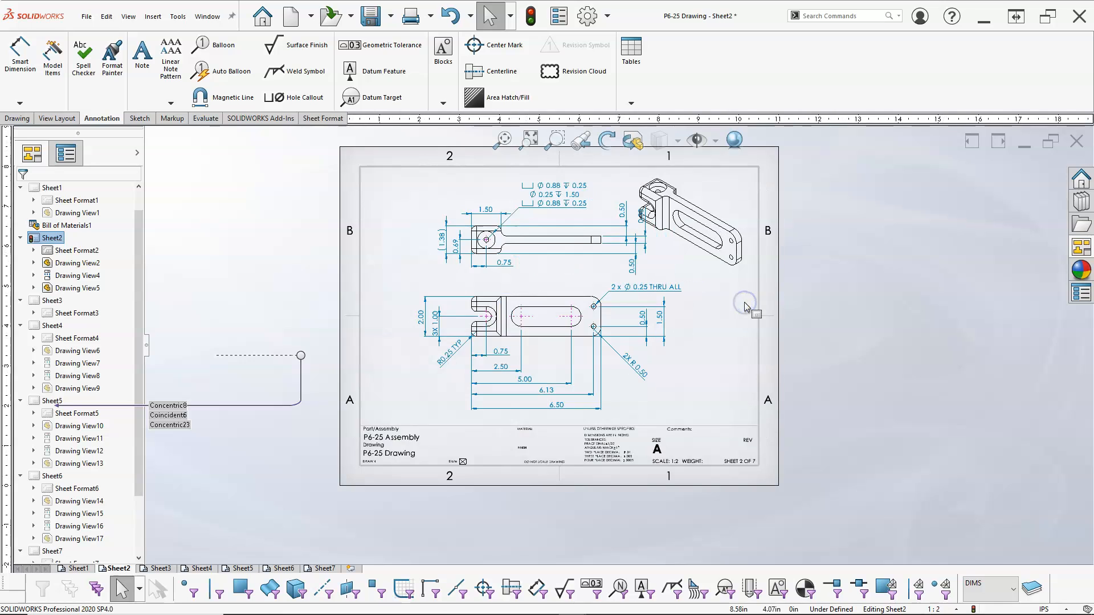
{"action": "scroll", "coordinate": [564, 216], "scroll_direction": "up", "scroll_amount": 1}
{"action": "scroll", "coordinate": [566, 220], "scroll_direction": "down", "scroll_amount": 1}
{"action": "scroll", "coordinate": [567, 221], "scroll_direction": "up", "scroll_amount": 1}
{"action": "scroll", "coordinate": [567, 221], "scroll_direction": "down", "scroll_amount": 1}
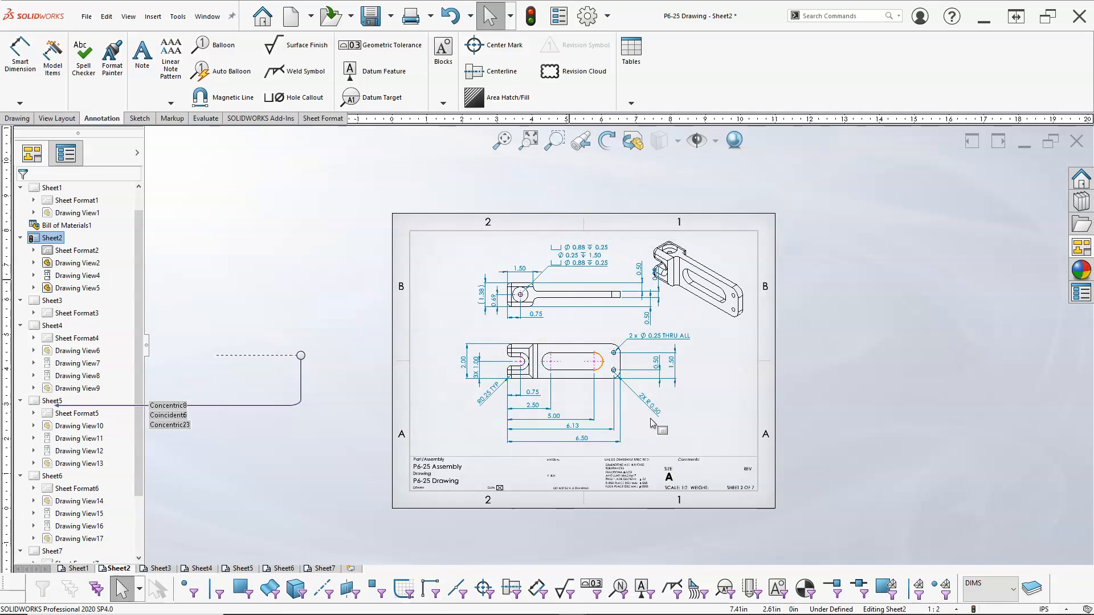
{"action": "scroll", "coordinate": [652, 419], "scroll_direction": "down", "scroll_amount": 1}
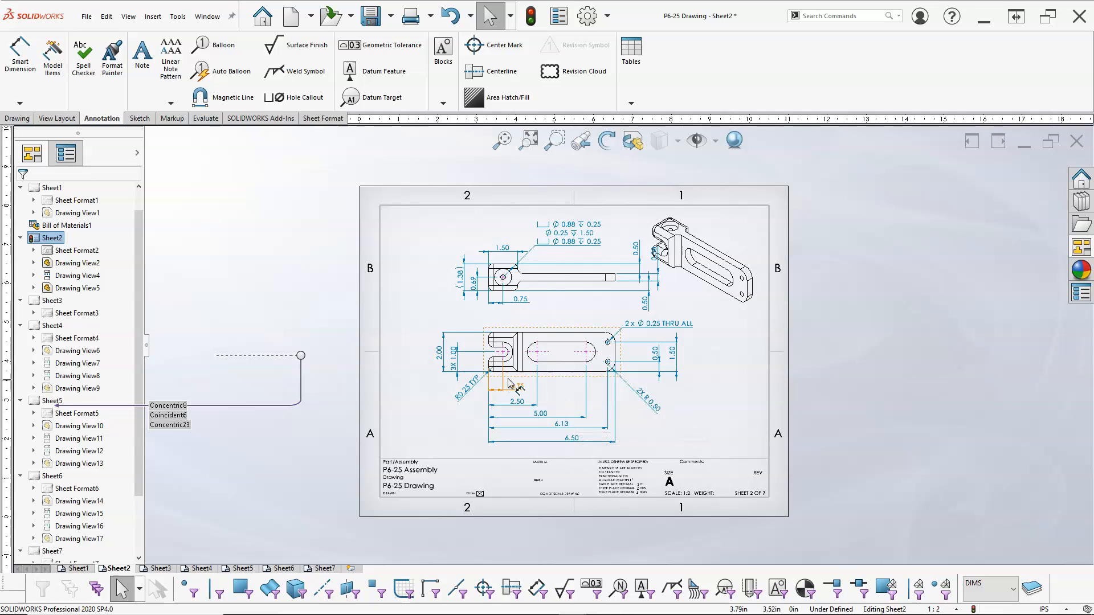
{"action": "scroll", "coordinate": [518, 341], "scroll_direction": "down", "scroll_amount": 2}
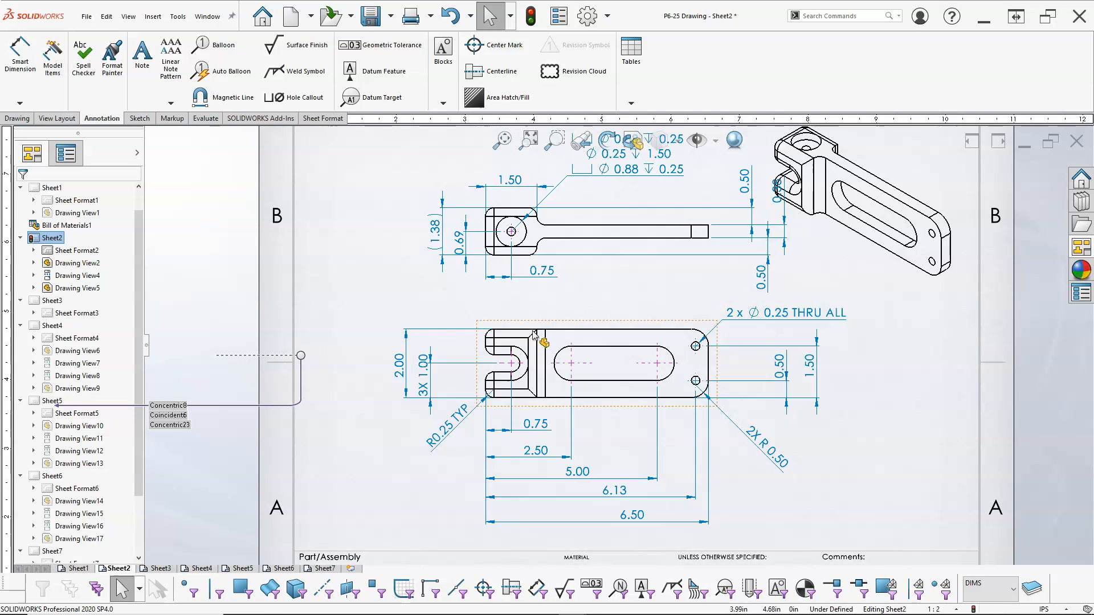
{"action": "left_click", "coordinate": [20, 50]}
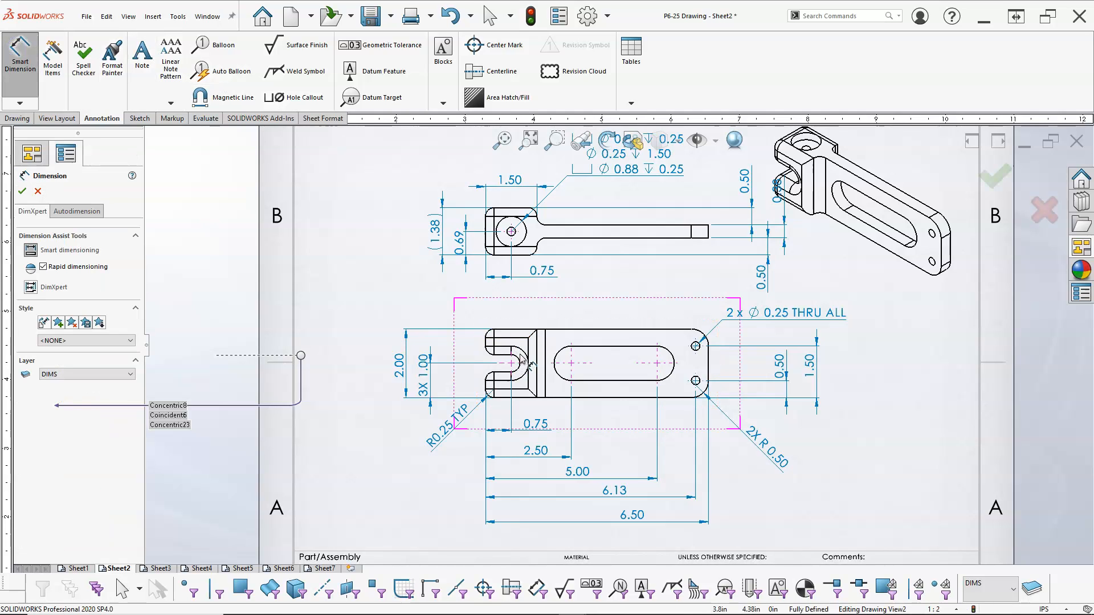
{"action": "left_click", "coordinate": [518, 356]}
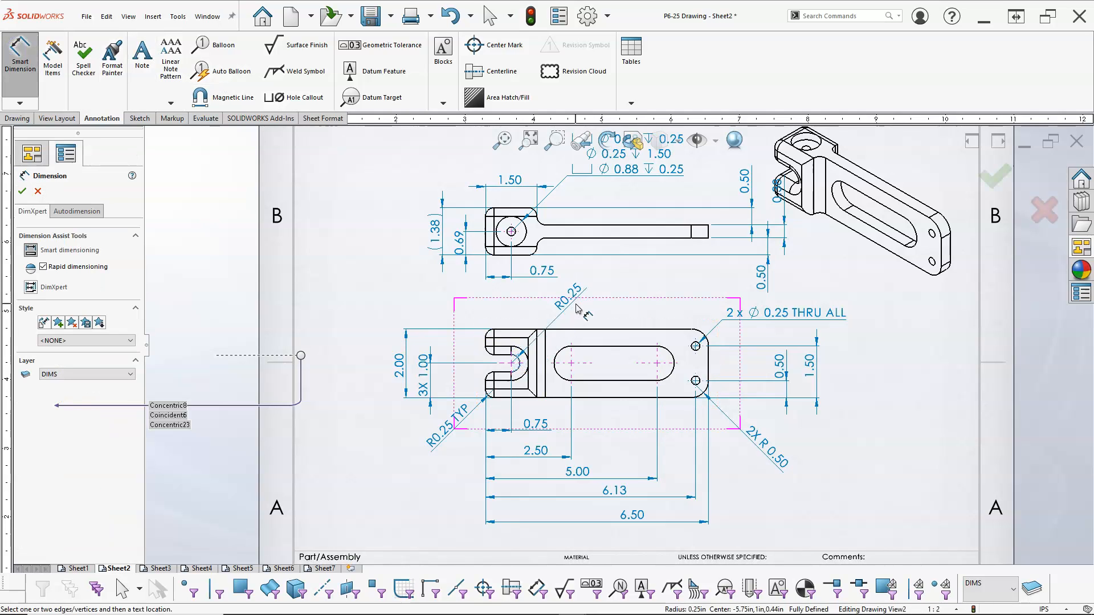
{"action": "left_click", "coordinate": [573, 306]}
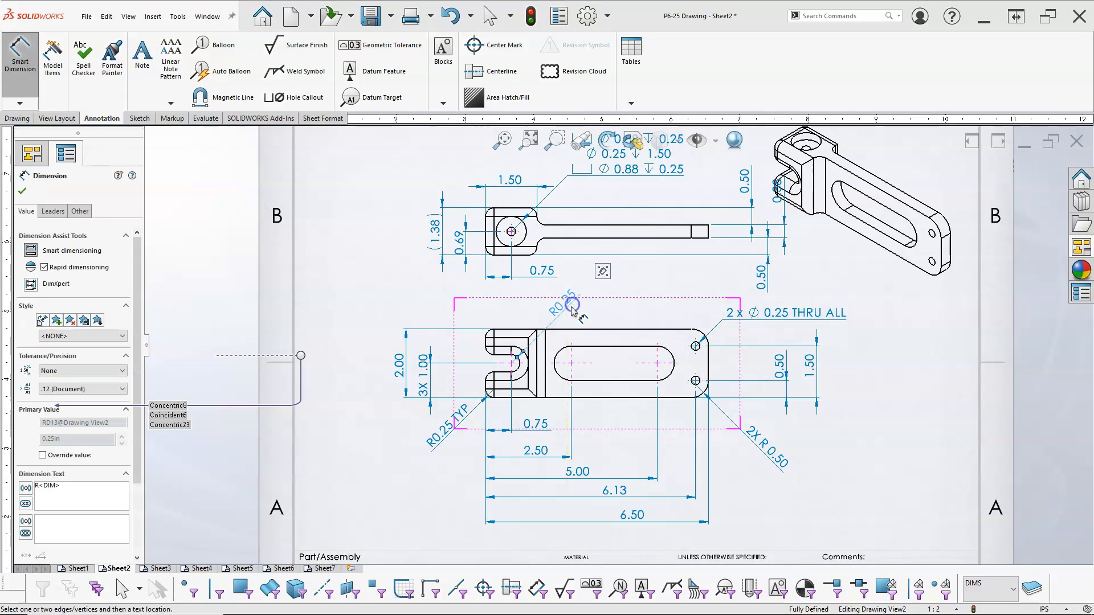
{"action": "left_click", "coordinate": [26, 193]}
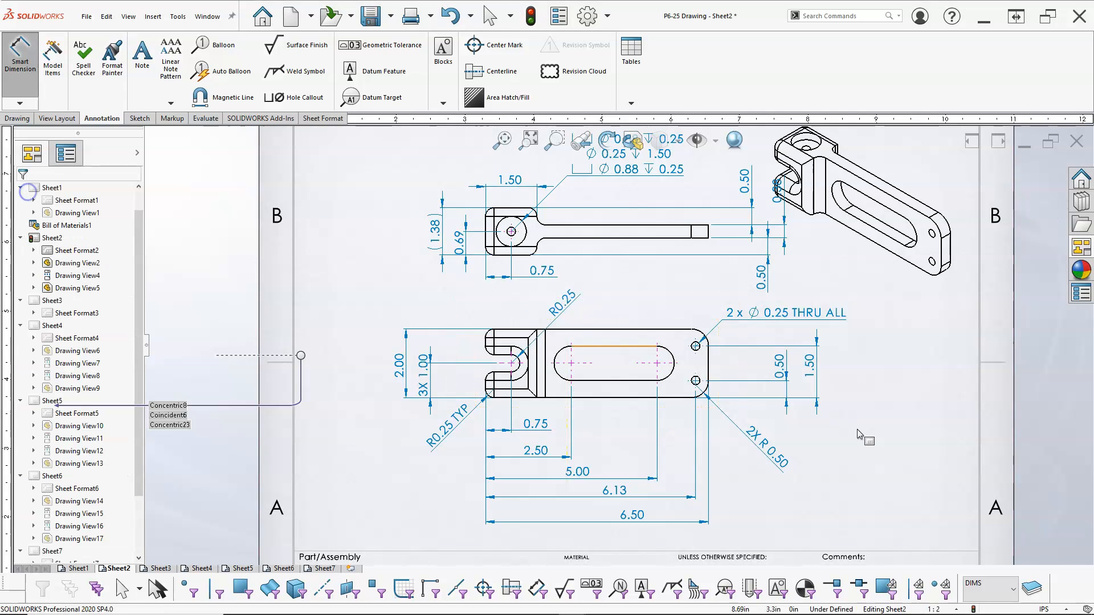
{"action": "key", "text": "f"}
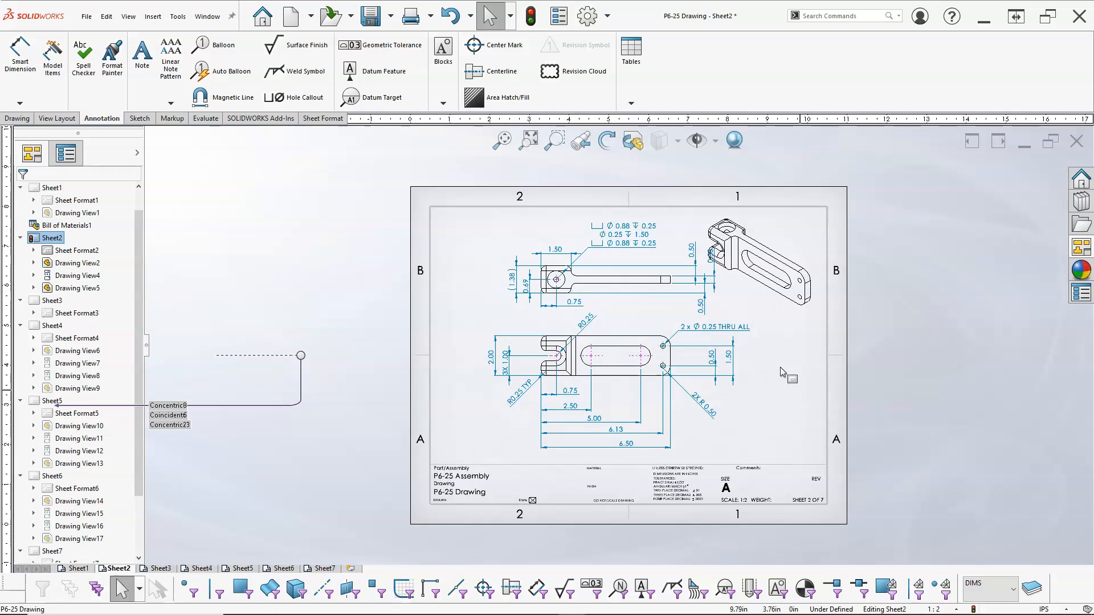
Reposition the top view's small 0.50 and 0.38 dimensions beside the arm's right end so they no longer overlap.
{"action": "scroll", "coordinate": [780, 367], "scroll_direction": "down", "scroll_amount": 2}
{"action": "left_click_drag", "start_coordinate": [657, 279], "coordinate": [630, 277]}
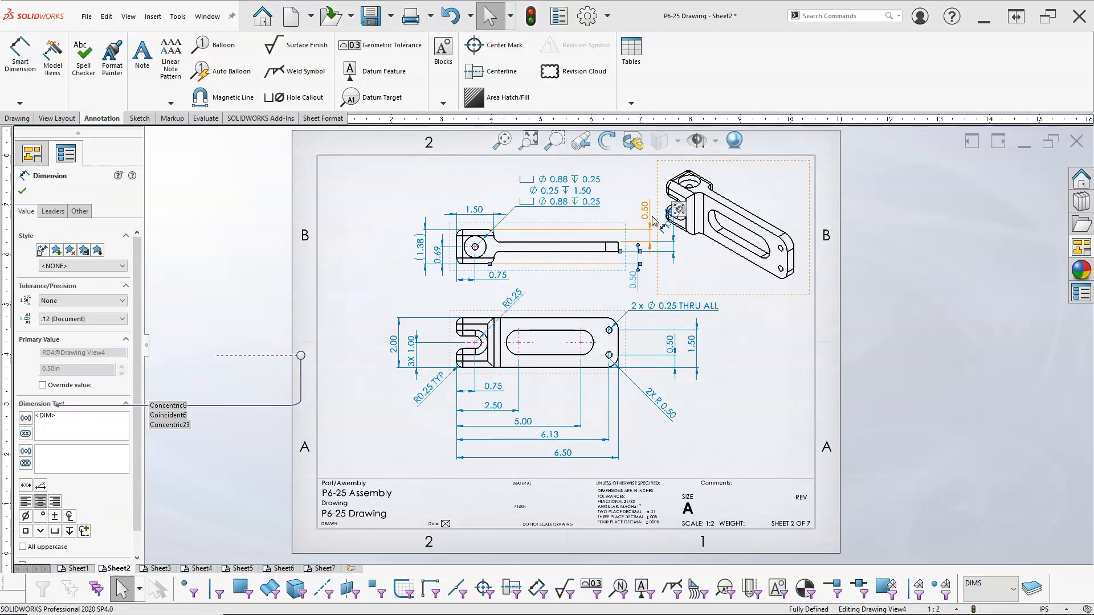
{"action": "left_click", "coordinate": [653, 268]}
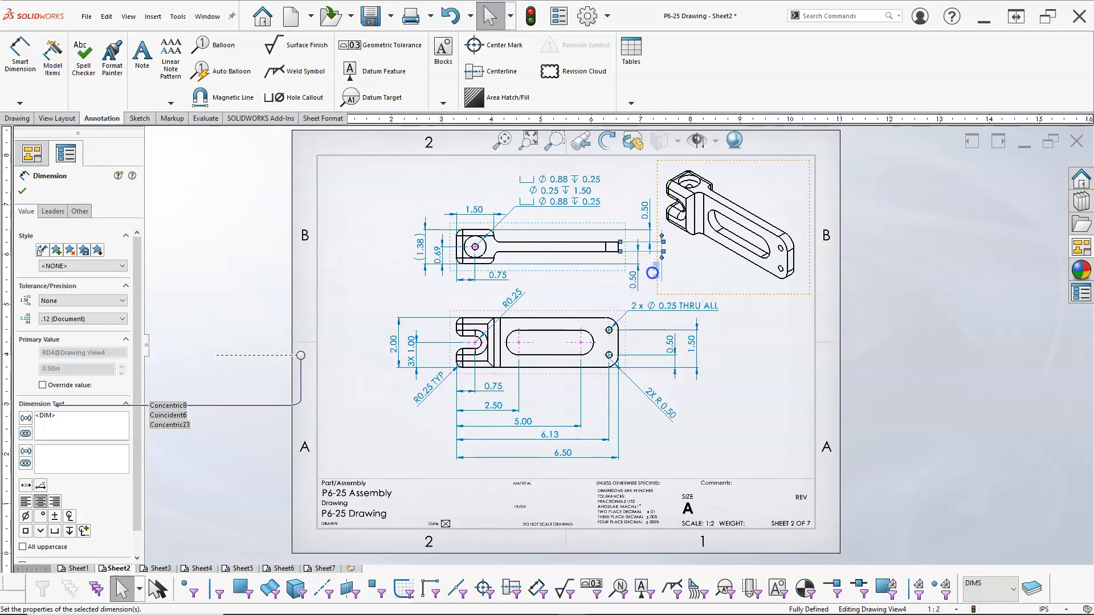
{"action": "left_click_drag", "start_coordinate": [527, 312], "coordinate": [493, 313]}
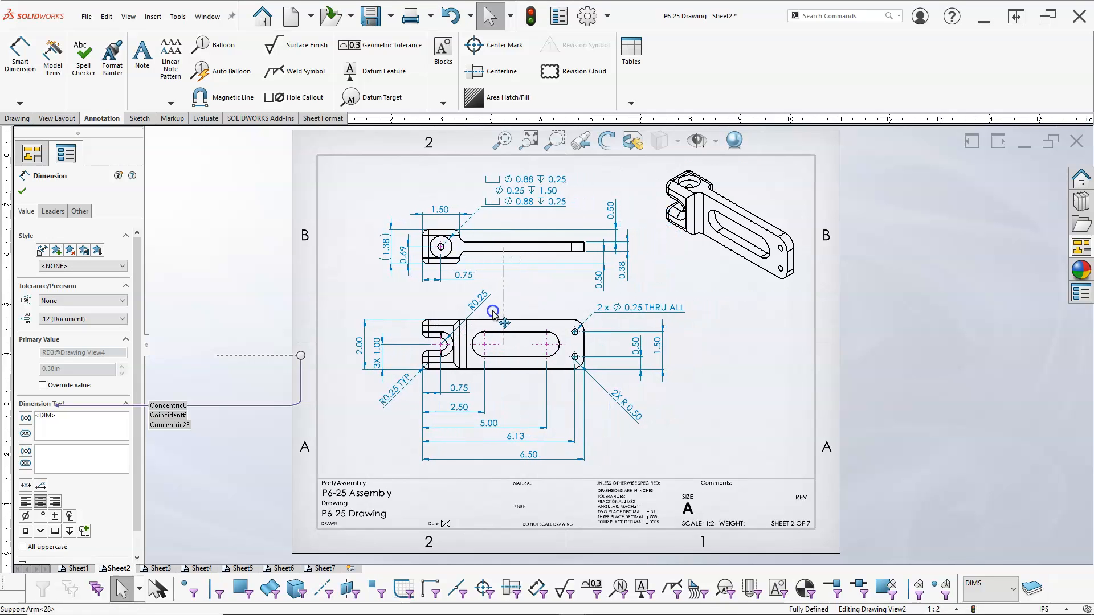
{"action": "left_click", "coordinate": [712, 375]}
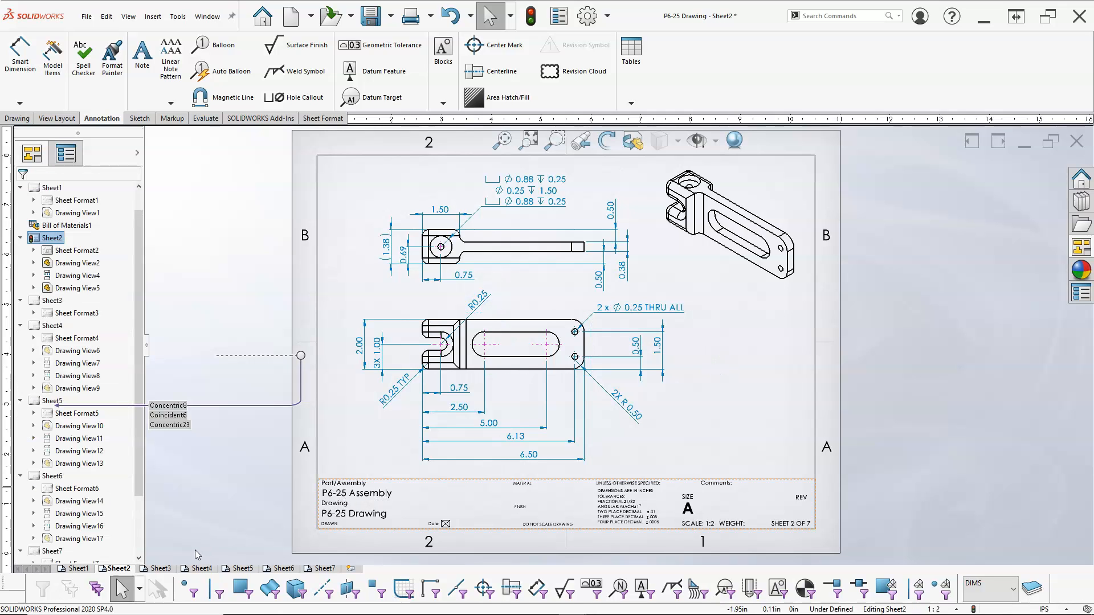
{"action": "left_click", "coordinate": [160, 568]}
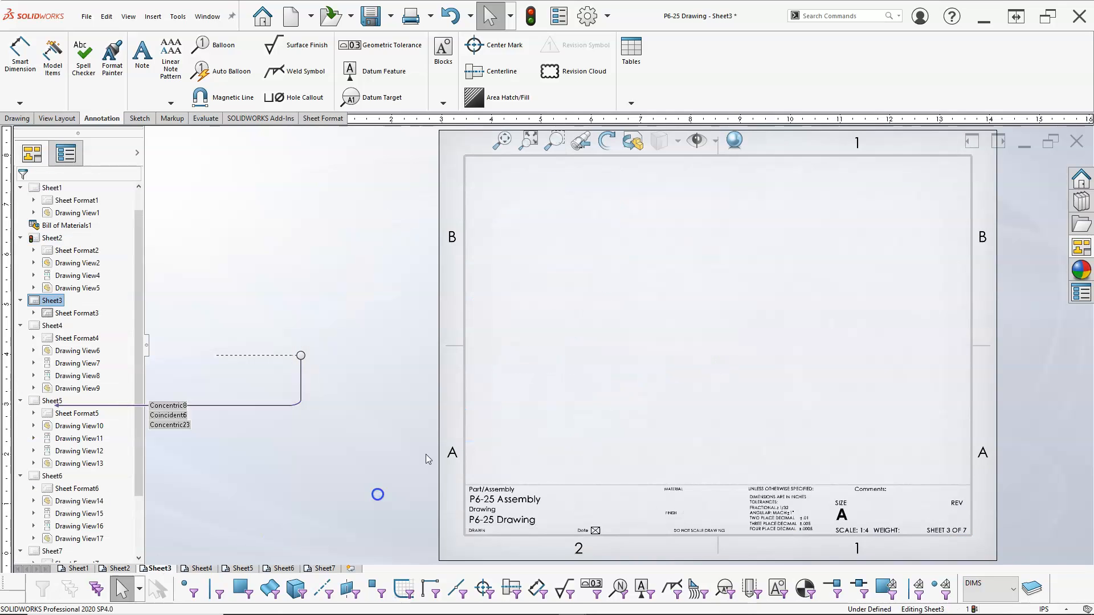
{"action": "left_click", "coordinate": [205, 570]}
{"action": "left_click", "coordinate": [160, 569]}
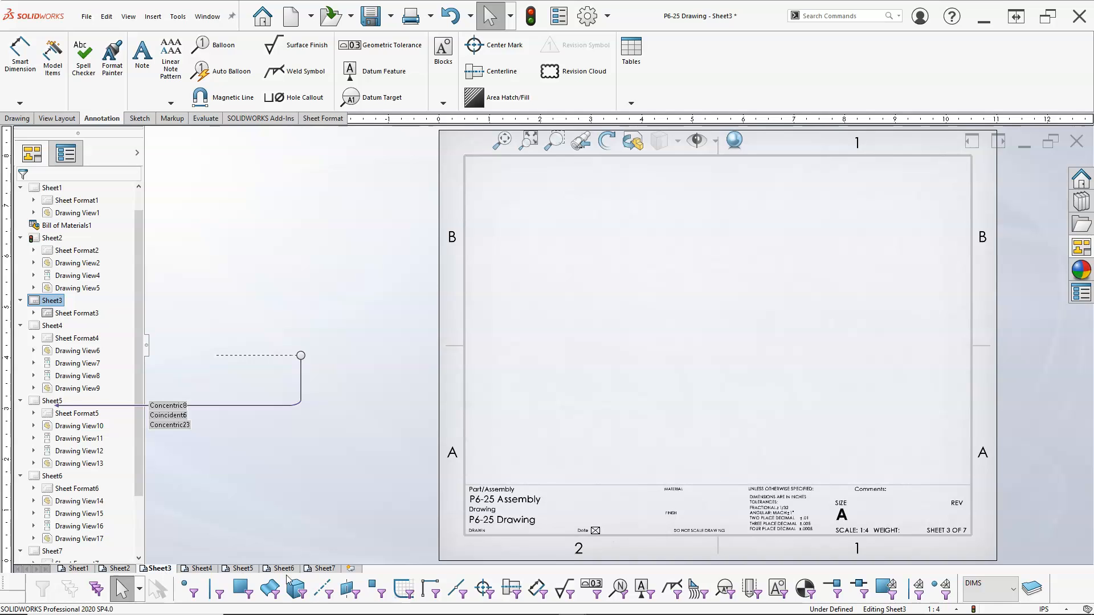
{"action": "left_click", "coordinate": [119, 568]}
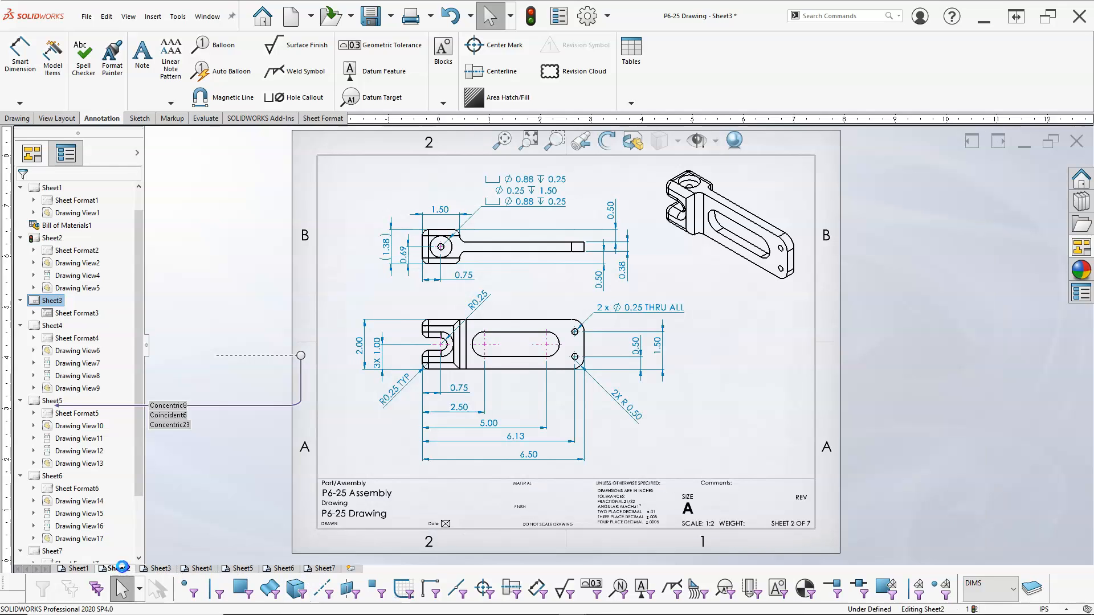